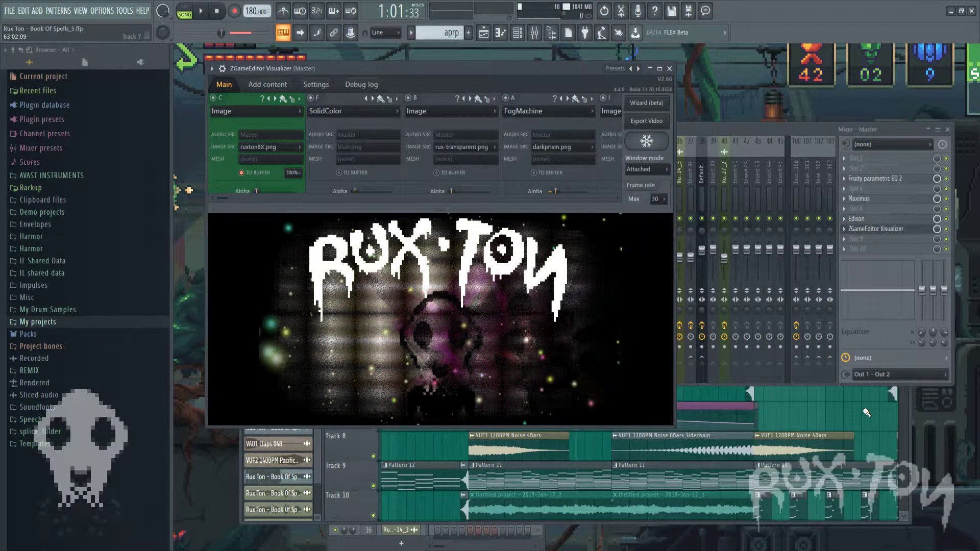
Step: Play the song from around bar 71 to preview the visualizer animation, and stop playback
{"action": "left_click", "coordinate": [866, 412]}
{"action": "left_click_drag", "start_coordinate": [633, 207], "coordinate": [820, 209]}
{"action": "left_click", "coordinate": [440, 222]}
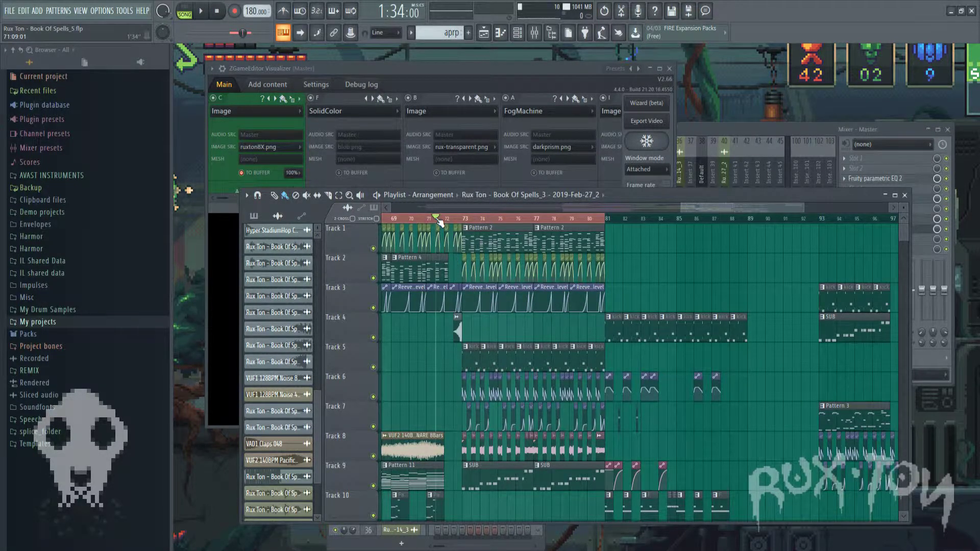
{"action": "left_click", "coordinate": [316, 63]}
{"action": "key", "text": "space"}
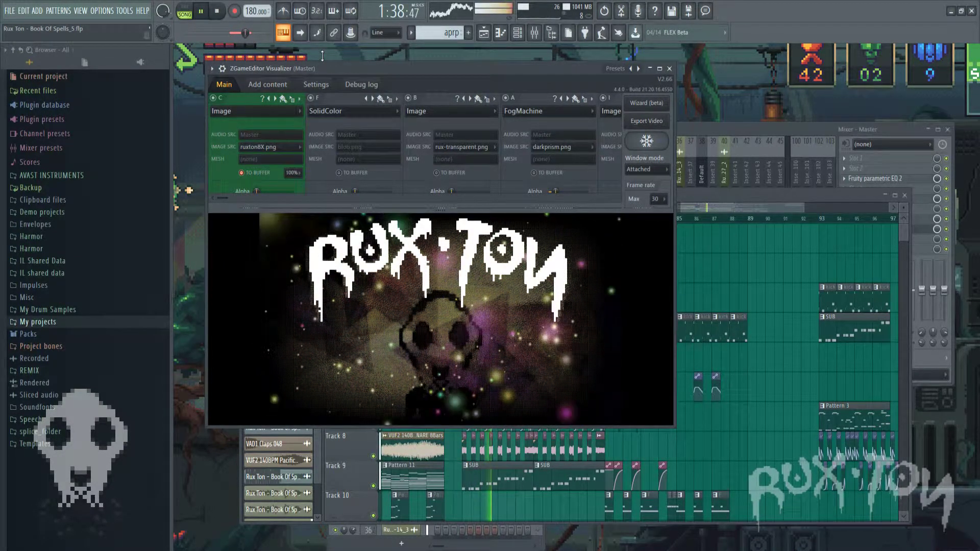
{"action": "left_click", "coordinate": [207, 15]}
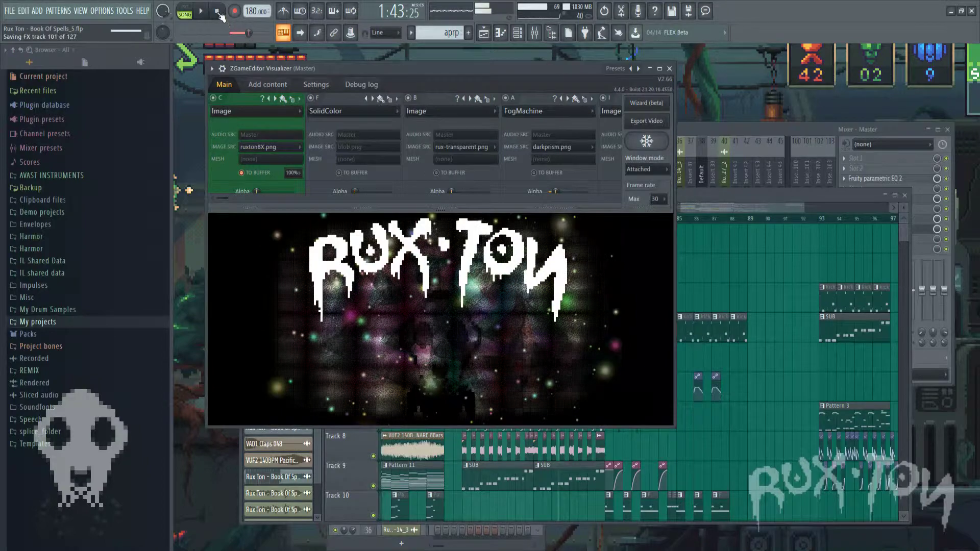
{"action": "left_click", "coordinate": [218, 12]}
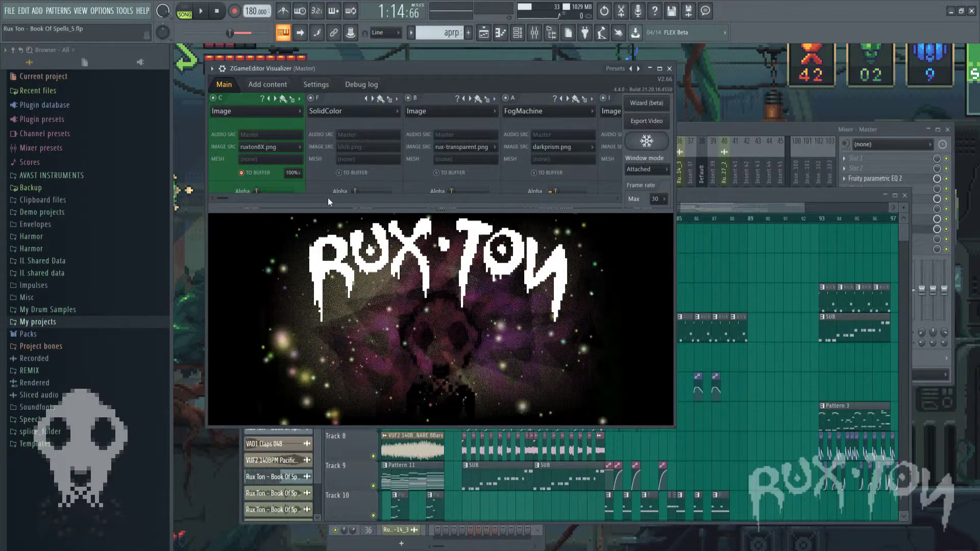
Step: Freeze the visualizer's rendering and enlarge its effect parameter area to look over the first layers
{"action": "left_click", "coordinate": [660, 148]}
{"action": "left_click_drag", "start_coordinate": [497, 211], "coordinate": [479, 314]}
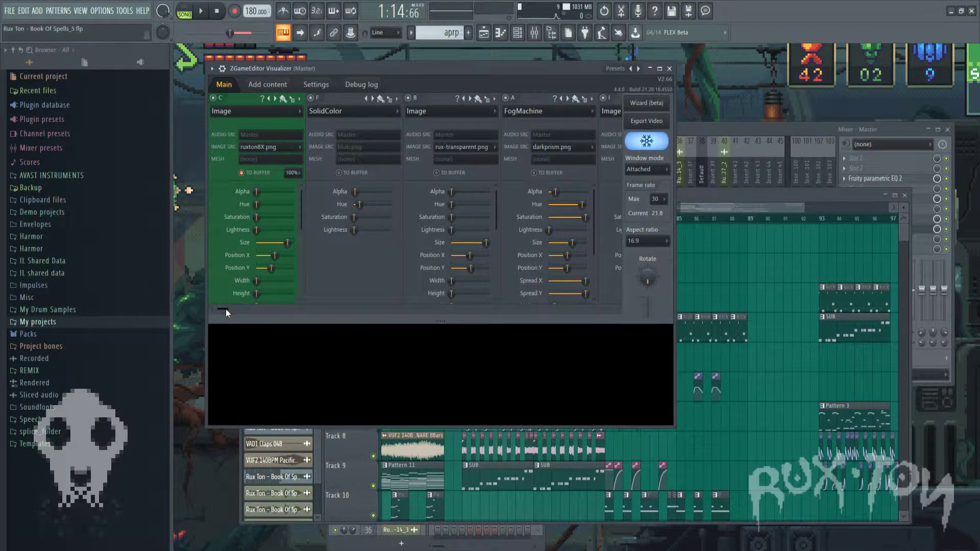
{"action": "mouse_move", "coordinate": [226, 308]}
{"action": "left_mouse_down"}
{"action": "mouse_move", "coordinate": [614, 305]}
{"action": "mouse_move", "coordinate": [222, 309]}
{"action": "left_mouse_up"}
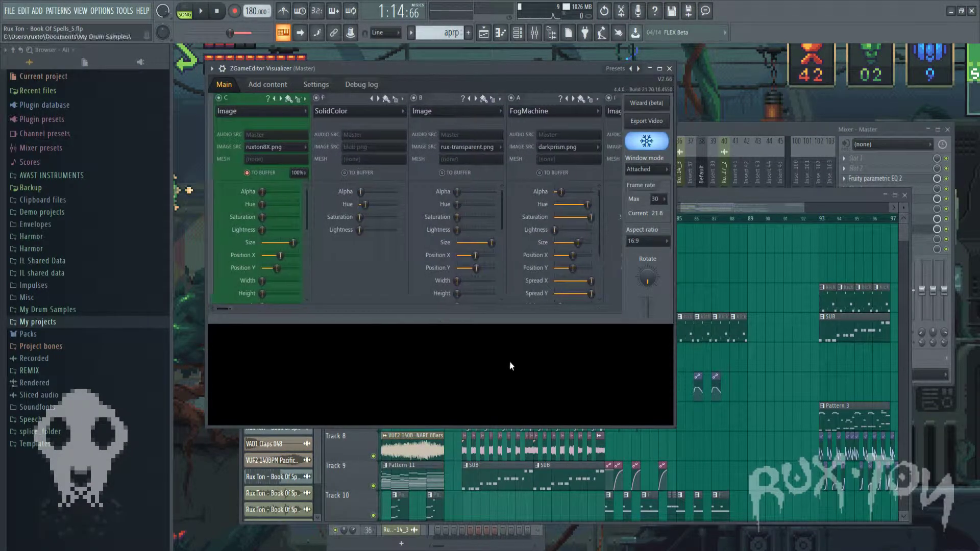
Step: Examine the arrangement across the playlist tracks and the visualizer's remaining effect layers
{"action": "left_click", "coordinate": [736, 453]}
{"action": "scroll", "coordinate": [579, 433], "scroll_direction": "down", "scroll_amount": 2}
{"action": "scroll", "coordinate": [579, 433], "scroll_direction": "down", "scroll_amount": 6}
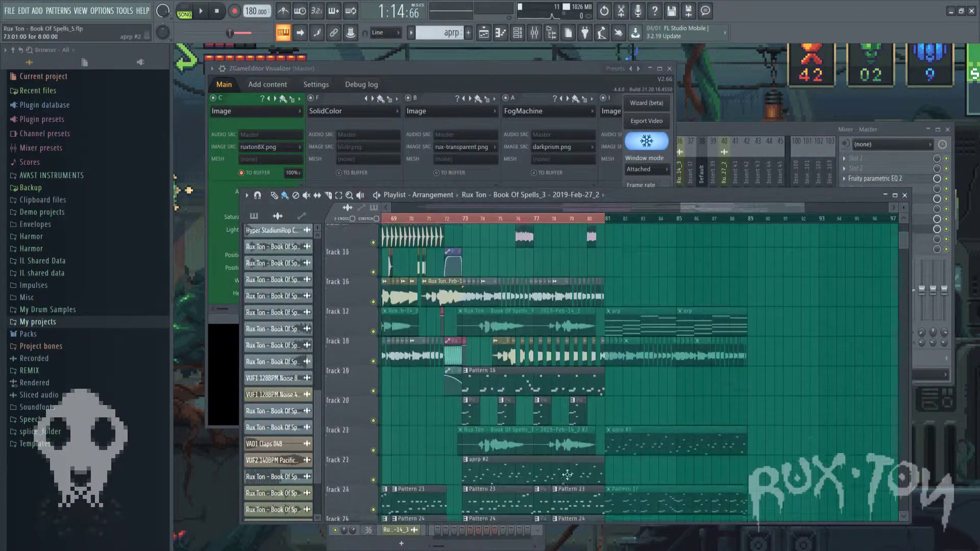
{"action": "left_click_drag", "start_coordinate": [722, 207], "coordinate": [669, 206]}
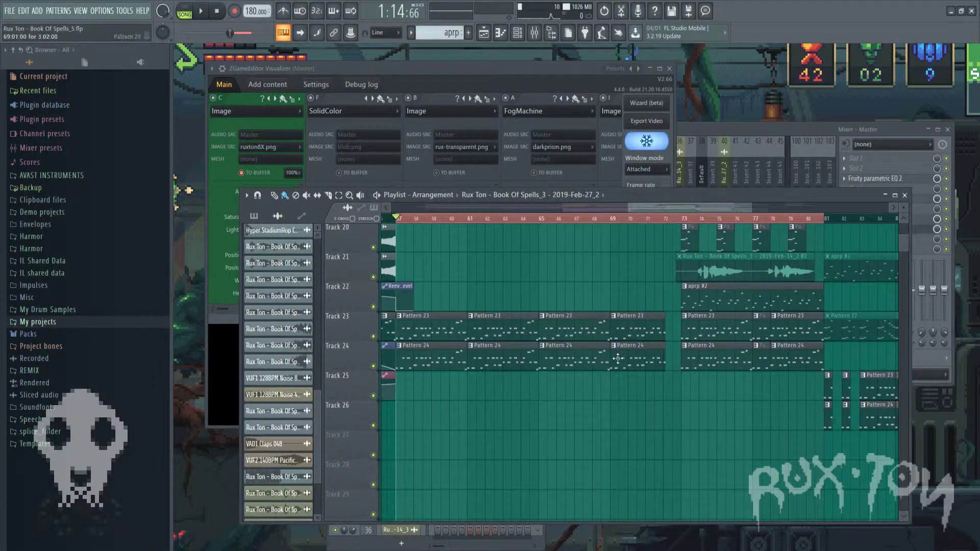
{"action": "scroll", "coordinate": [587, 317], "scroll_direction": "up", "scroll_amount": 3}
{"action": "left_click", "coordinate": [389, 71]}
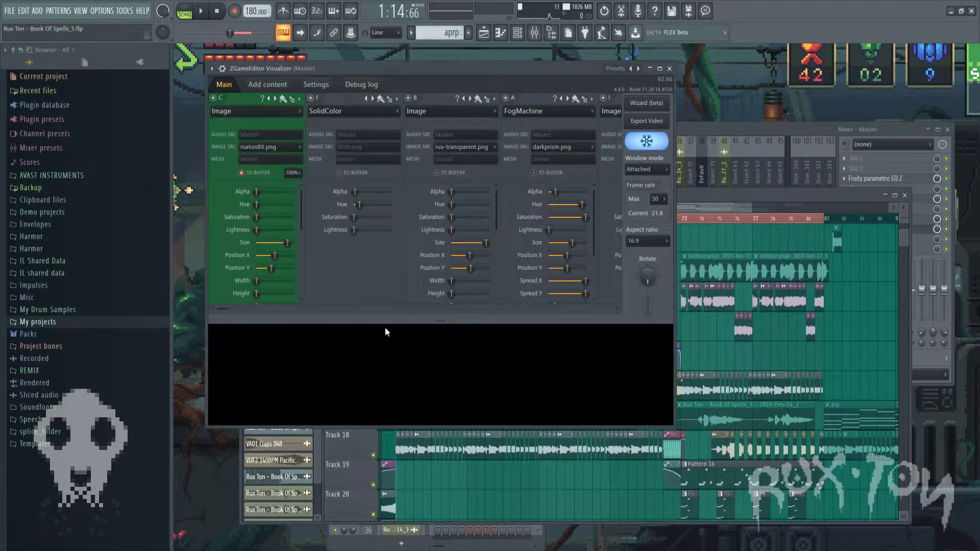
{"action": "left_click_drag", "start_coordinate": [224, 309], "coordinate": [612, 314]}
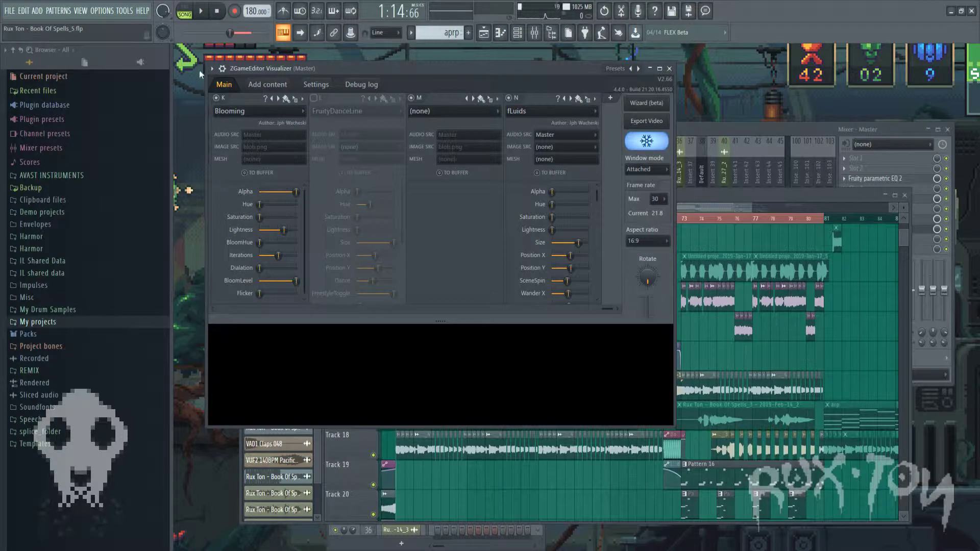
Step: Start a new project without saving changes to the current one
{"action": "left_click", "coordinate": [8, 12]}
{"action": "left_click", "coordinate": [14, 25]}
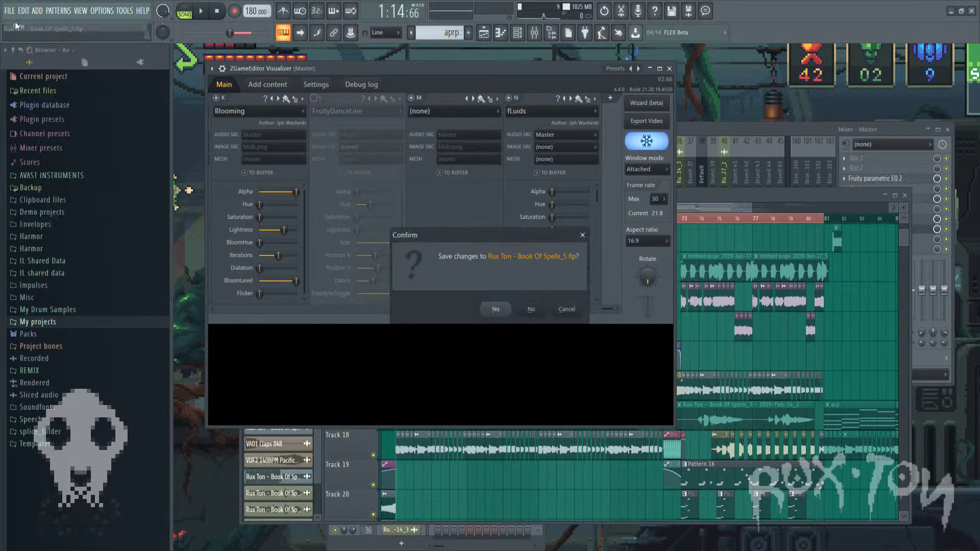
{"action": "left_click", "coordinate": [532, 310]}
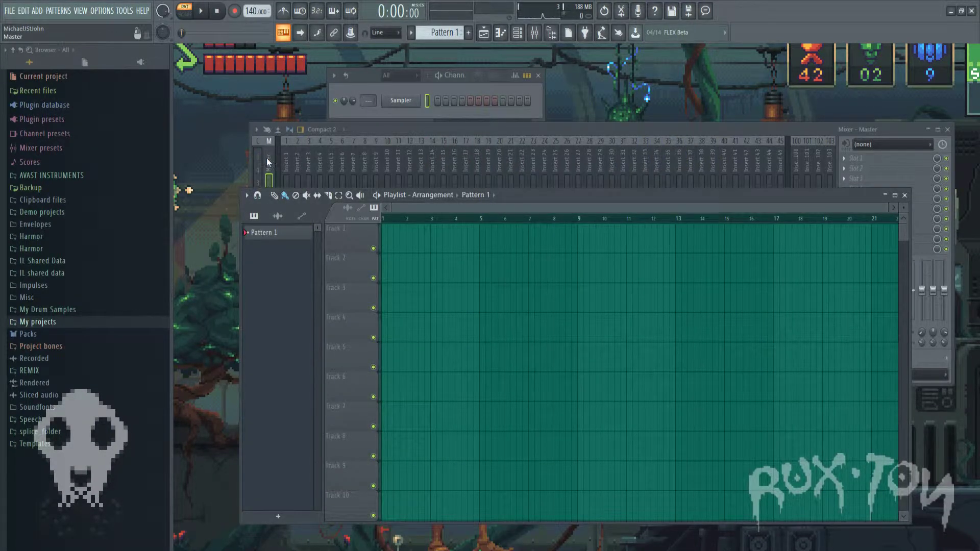
Step: Load ZGameEditor Visualizer into the Master track's second effect slot and arrange its editor and preview windows clear of the channel rack
{"action": "left_click", "coordinate": [847, 169]}
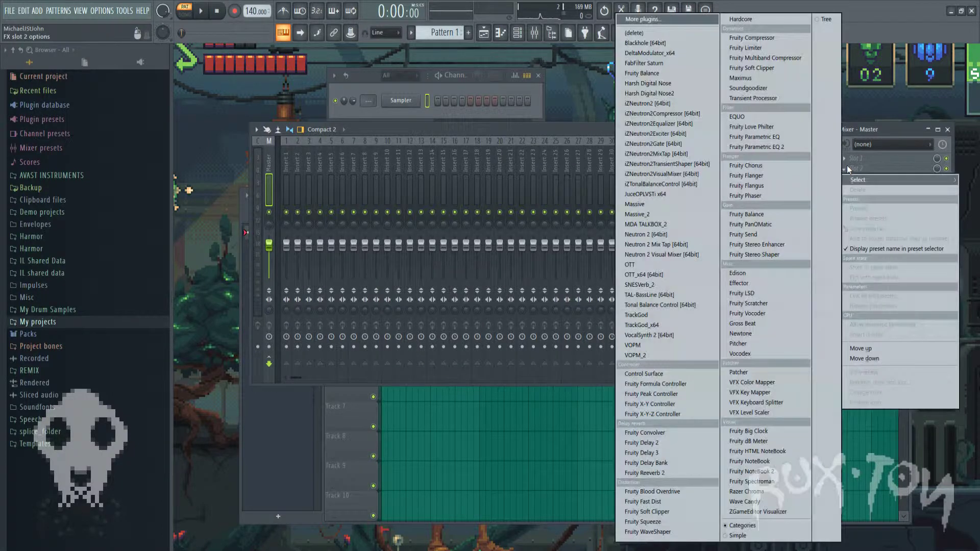
{"action": "left_click", "coordinate": [669, 68]}
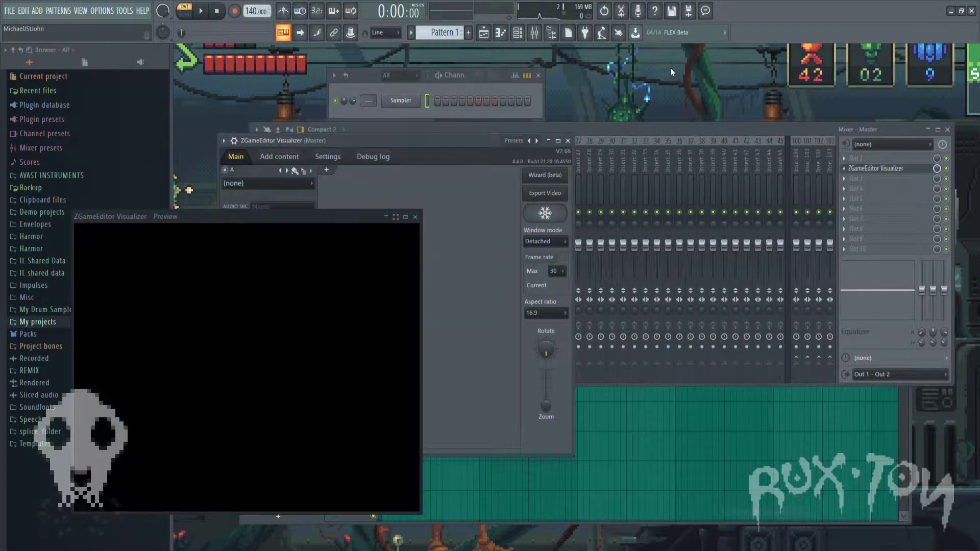
{"action": "left_click_drag", "start_coordinate": [228, 212], "coordinate": [539, 232]}
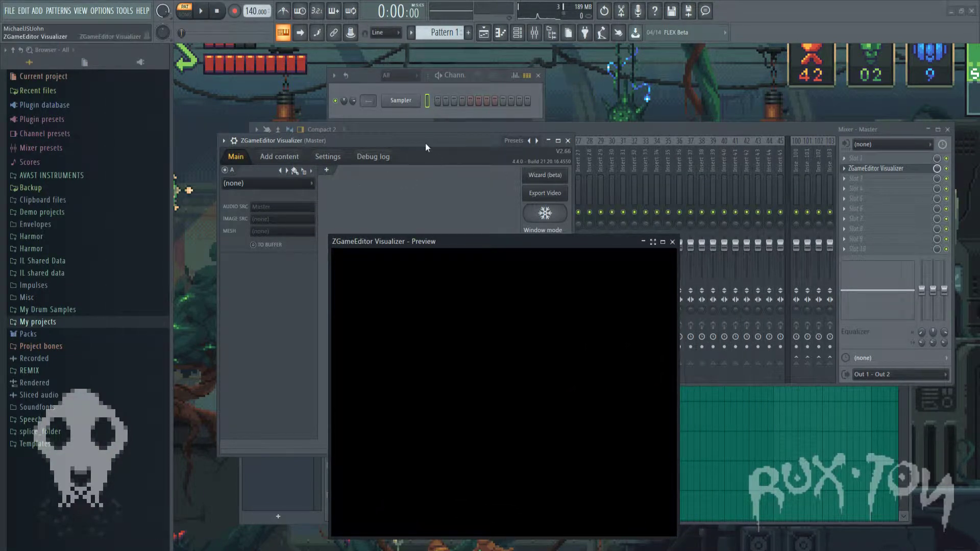
{"action": "left_click_drag", "start_coordinate": [425, 143], "coordinate": [476, 77]}
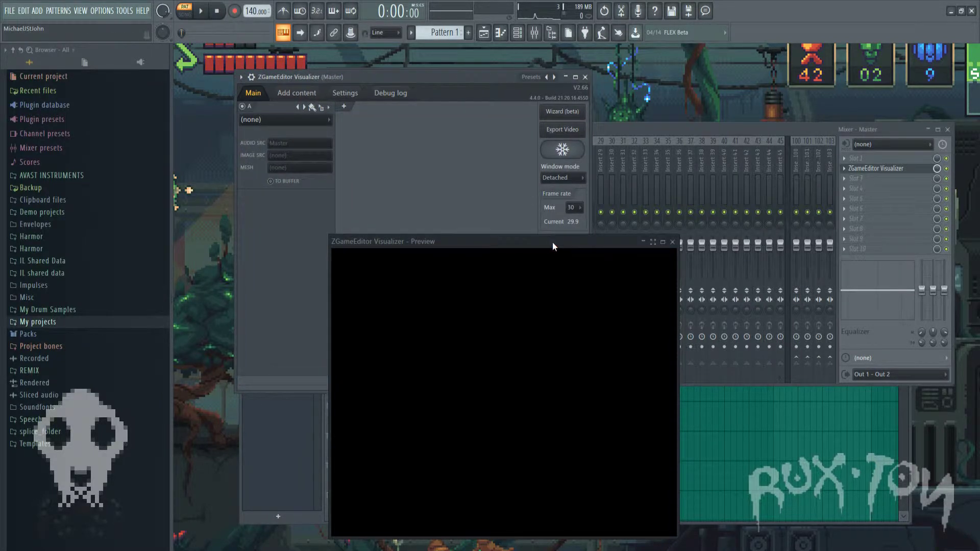
{"action": "left_click_drag", "start_coordinate": [552, 247], "coordinate": [759, 259]}
{"action": "left_click", "coordinate": [562, 177]}
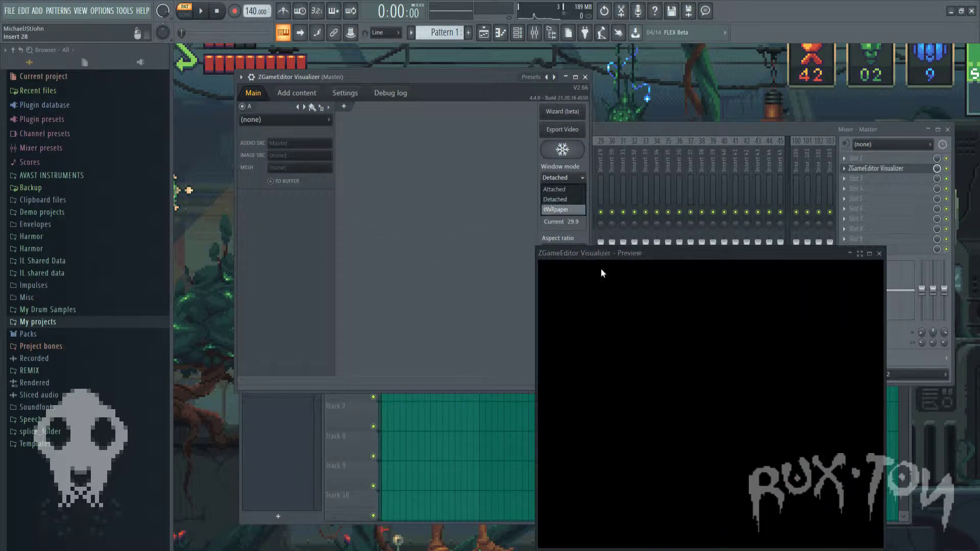
{"action": "left_click_drag", "start_coordinate": [620, 258], "coordinate": [702, 85]}
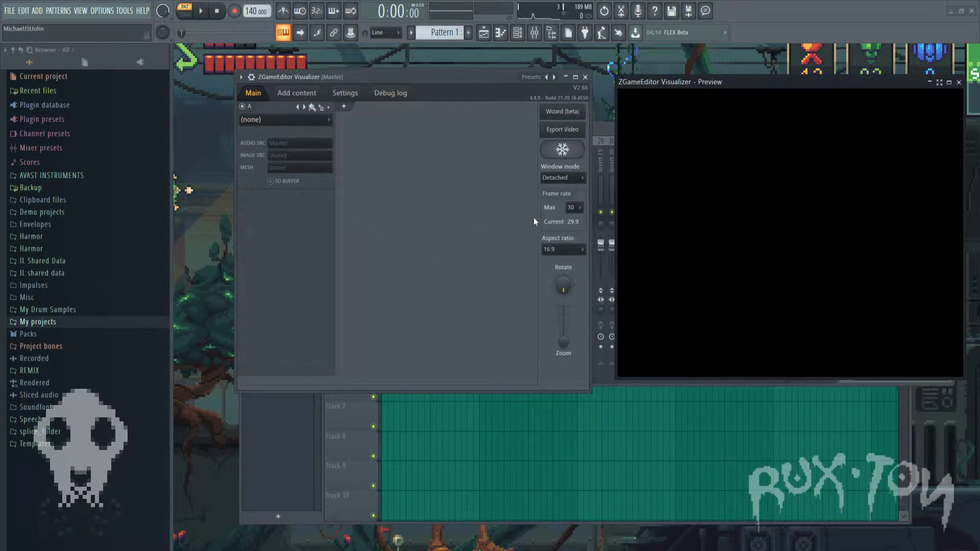
{"action": "left_click", "coordinate": [464, 307]}
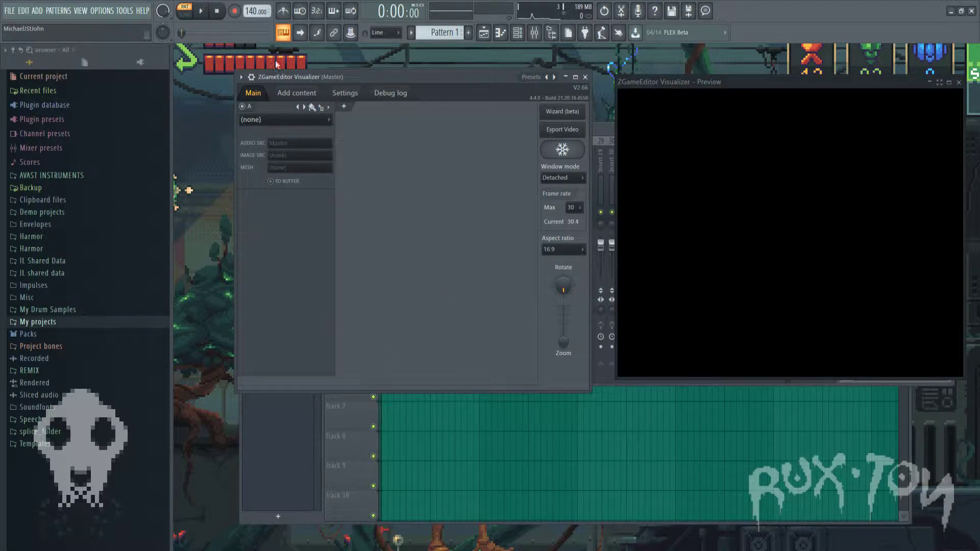
{"action": "left_click_drag", "start_coordinate": [378, 76], "coordinate": [416, 122]}
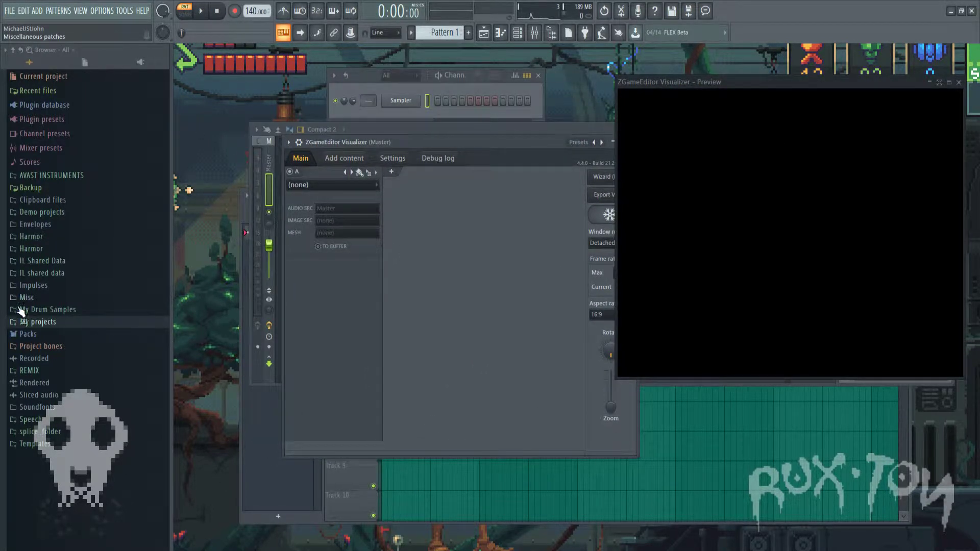
Step: Audition kick samples from the Drums pack and load FPC 1 Kick into the existing Sampler channel
{"action": "left_click", "coordinate": [29, 334]}
{"action": "left_click", "coordinate": [82, 349]}
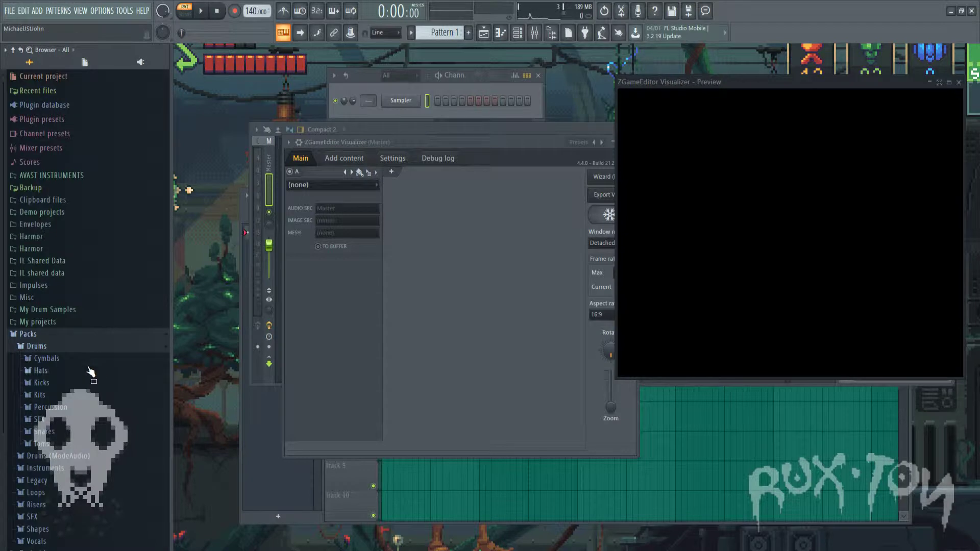
{"action": "left_click", "coordinate": [79, 382]}
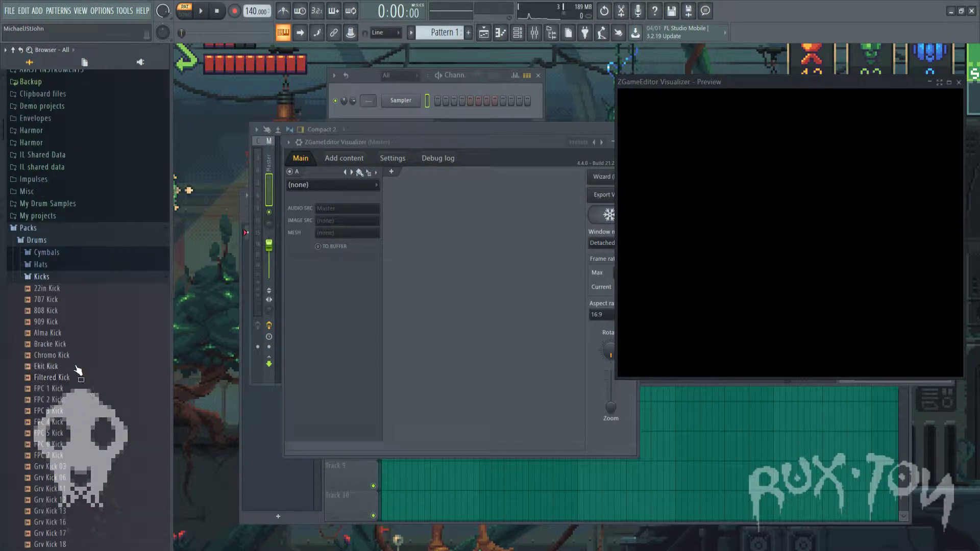
{"action": "scroll", "coordinate": [66, 283], "scroll_direction": "down", "scroll_amount": 3}
{"action": "left_click", "coordinate": [71, 255]}
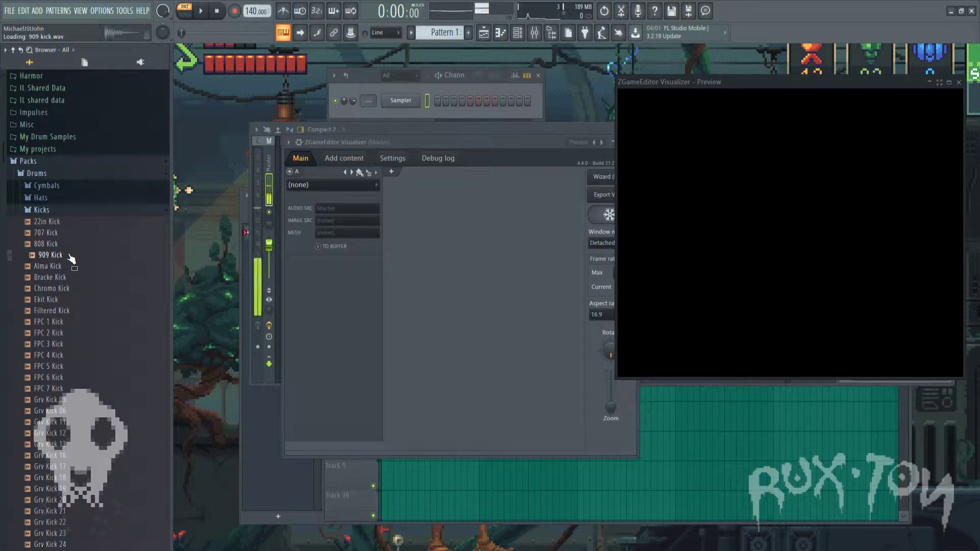
{"action": "left_click", "coordinate": [71, 277]}
{"action": "left_click", "coordinate": [71, 310]}
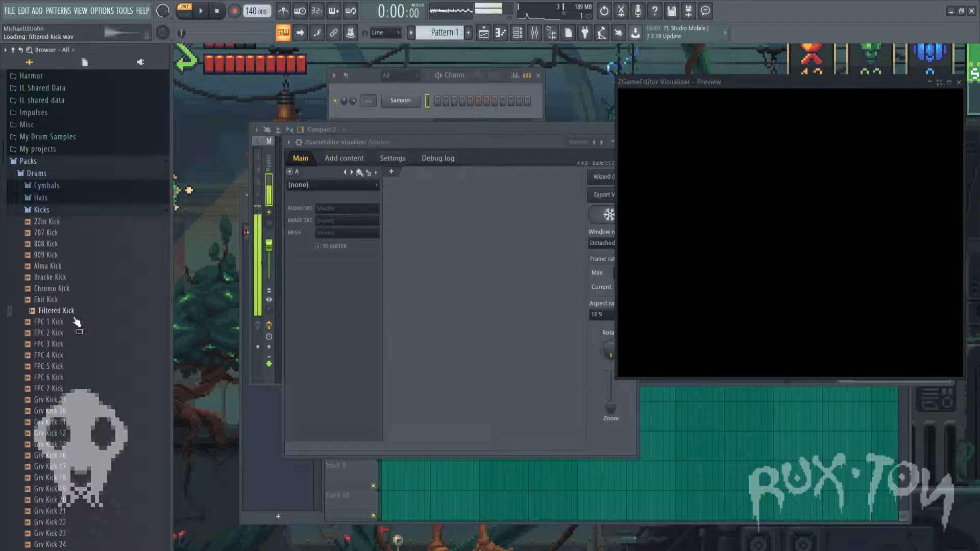
{"action": "left_click", "coordinate": [71, 322]}
{"action": "left_click", "coordinate": [72, 333]}
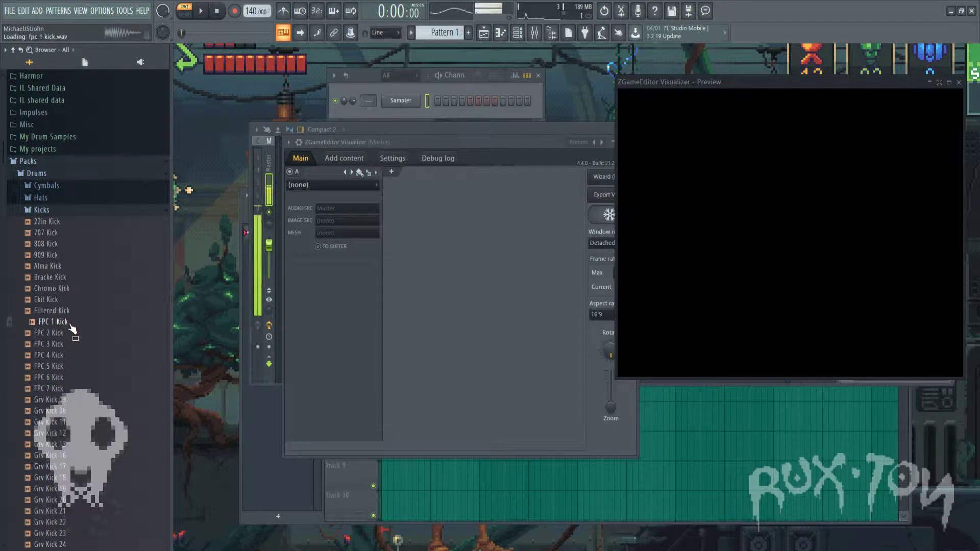
{"action": "left_click_drag", "start_coordinate": [72, 322], "coordinate": [406, 104]}
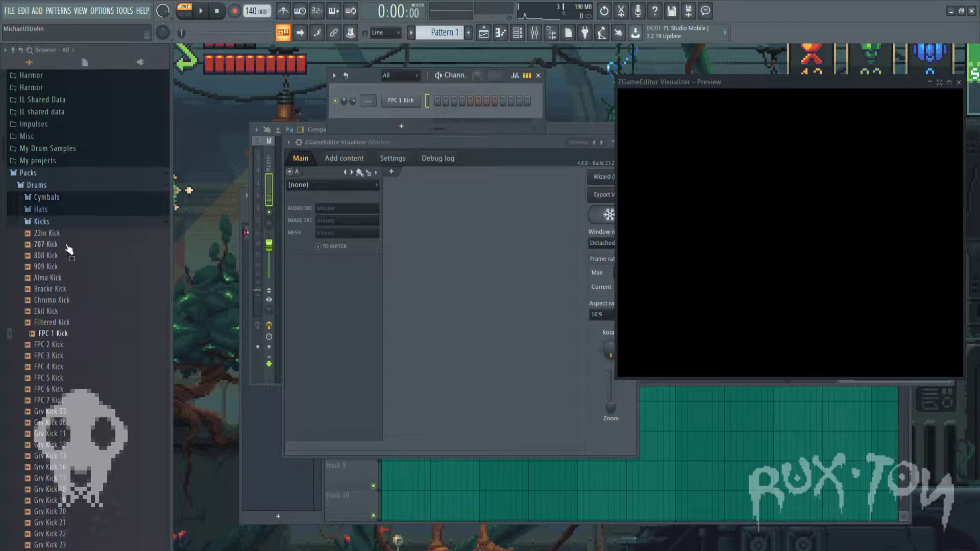
Step: Add the 909 OH hat sample as a new channel and shorten its tail with a fade-out
{"action": "left_click", "coordinate": [51, 222]}
{"action": "left_click", "coordinate": [63, 266]}
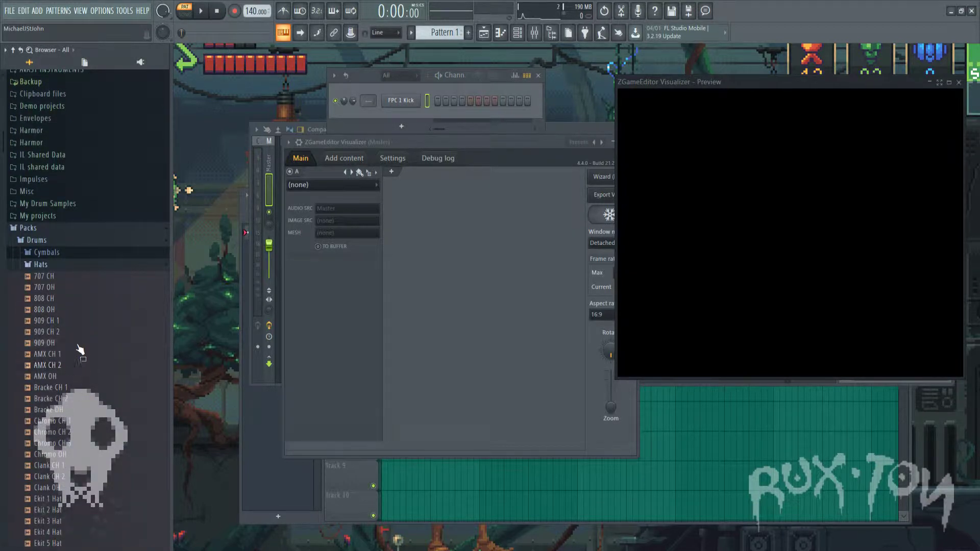
{"action": "left_click_drag", "start_coordinate": [80, 349], "coordinate": [403, 115]}
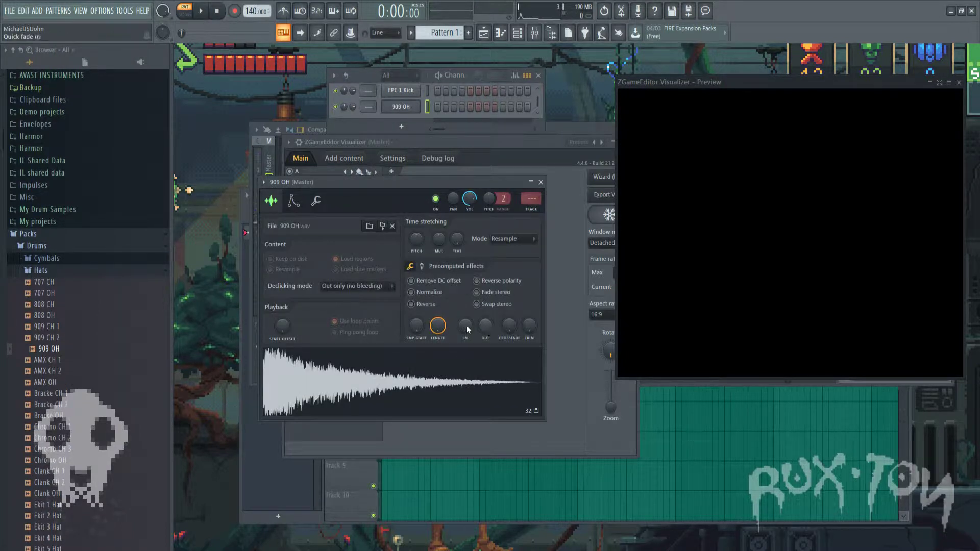
{"action": "left_click_drag", "start_coordinate": [485, 327], "coordinate": [488, 323]}
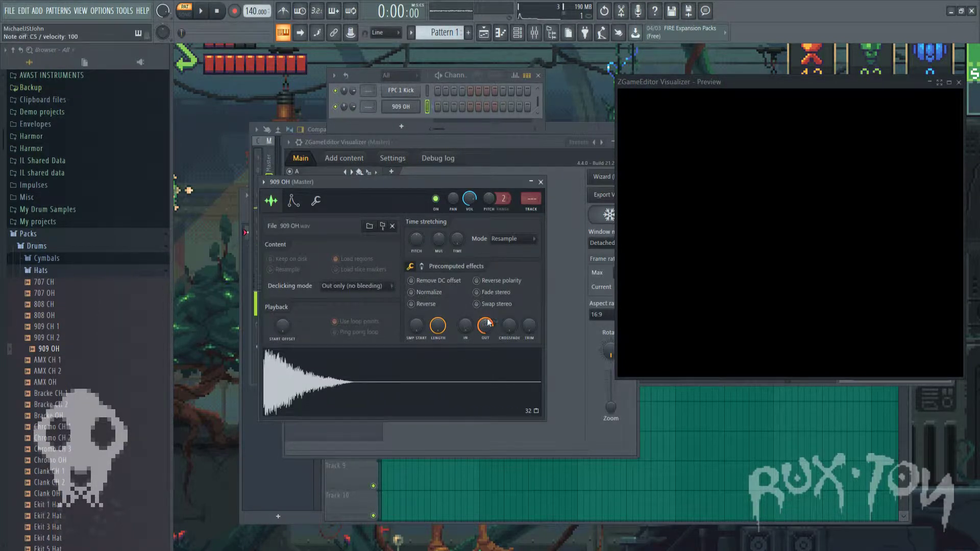
{"action": "key", "text": "Escape"}
Step: Fill each 4 steps of the FPC 1 Kick and place 909 OH hits on steps 3, 7, 11 and 15
{"action": "right_click", "coordinate": [414, 100]}
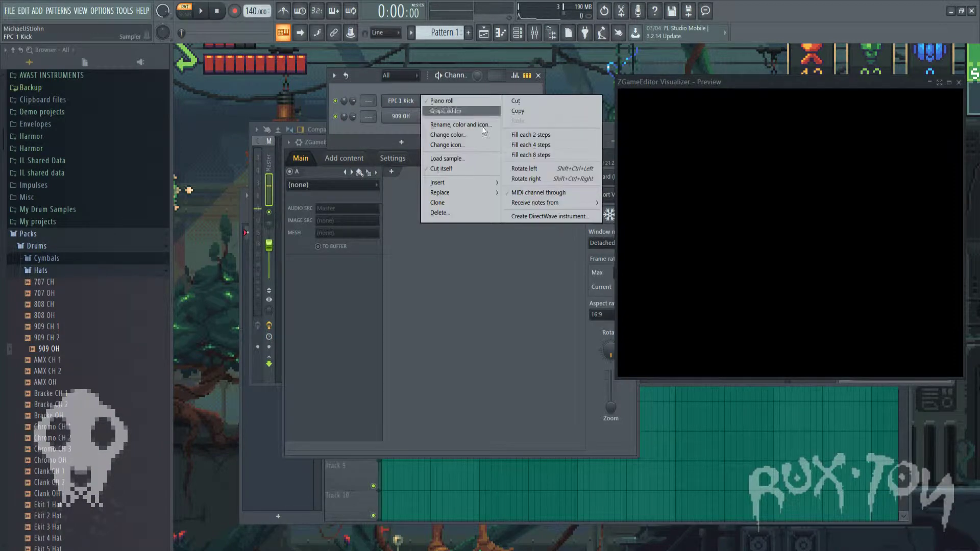
{"action": "left_click", "coordinate": [534, 145]}
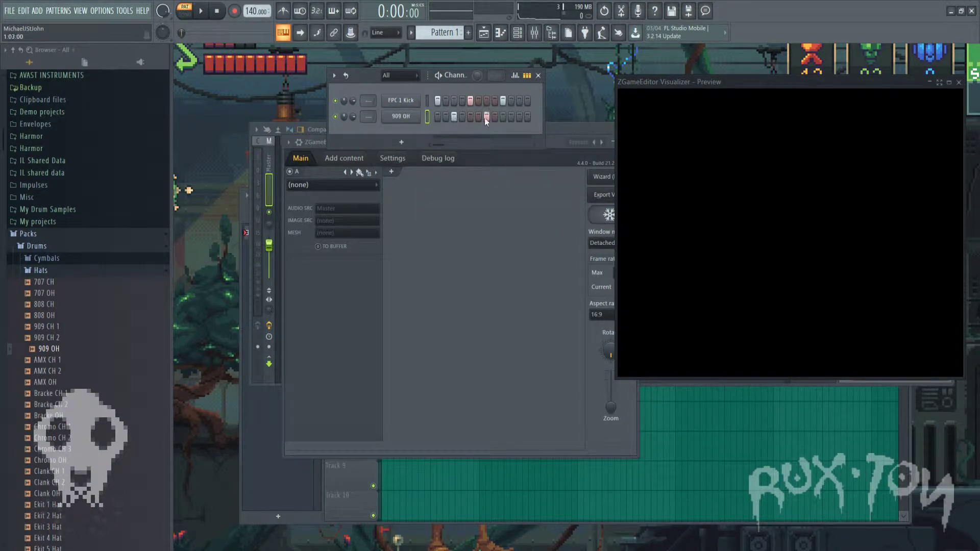
{"action": "left_click_drag", "start_coordinate": [542, 119], "coordinate": [574, 119]}
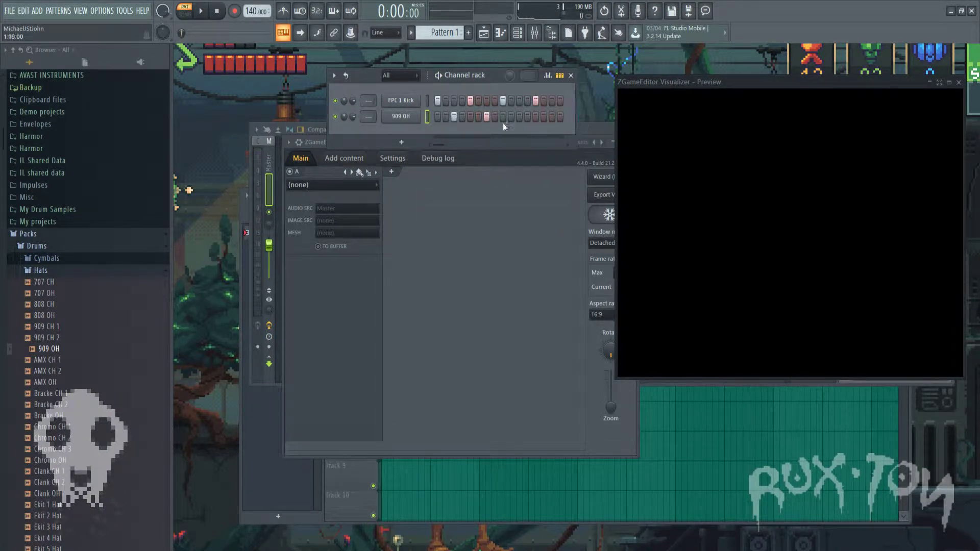
Step: Add 909 Snare from the Drums pack as a new channel with hits on steps 5 and 13
{"action": "left_click", "coordinate": [38, 277]}
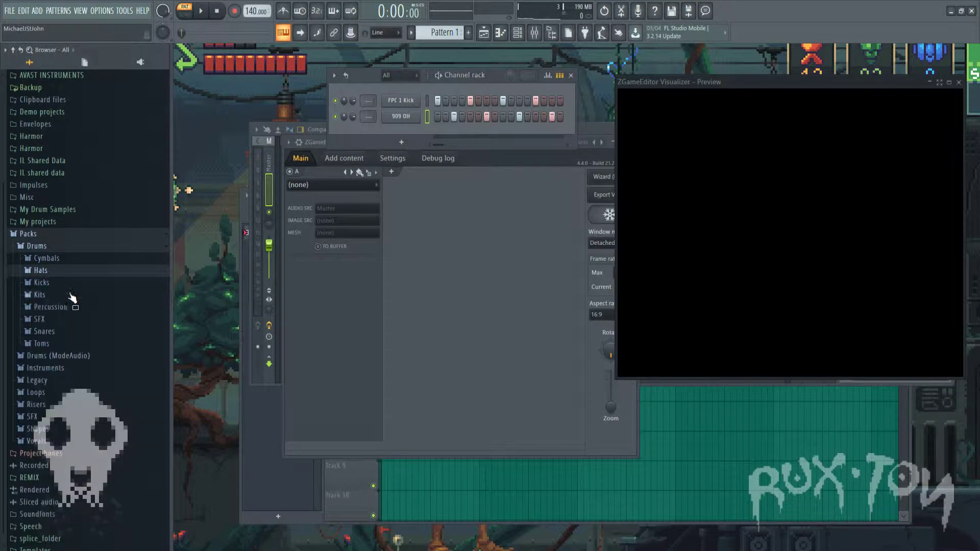
{"action": "left_click", "coordinate": [71, 337]}
{"action": "left_click", "coordinate": [66, 370]}
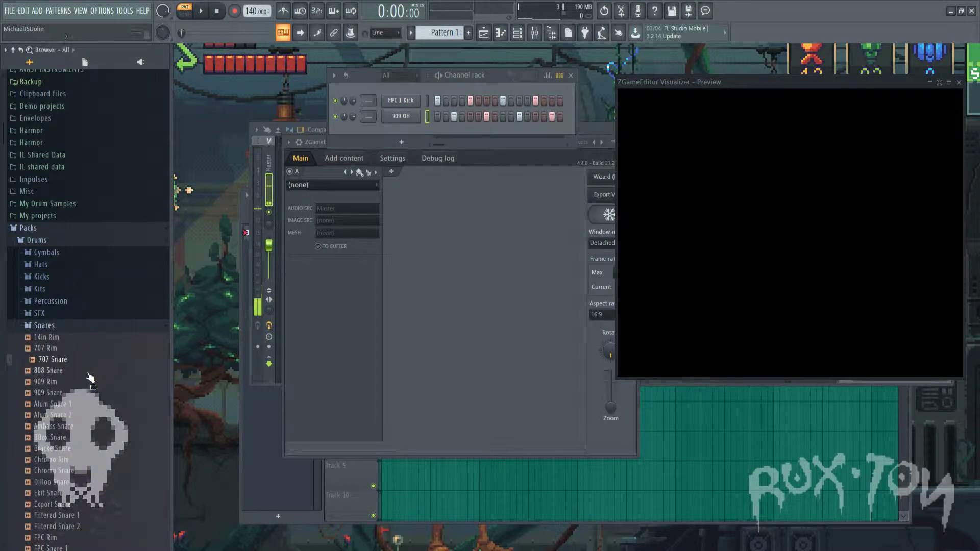
{"action": "left_click_drag", "start_coordinate": [85, 393], "coordinate": [476, 138]}
{"action": "left_click", "coordinate": [535, 134]}
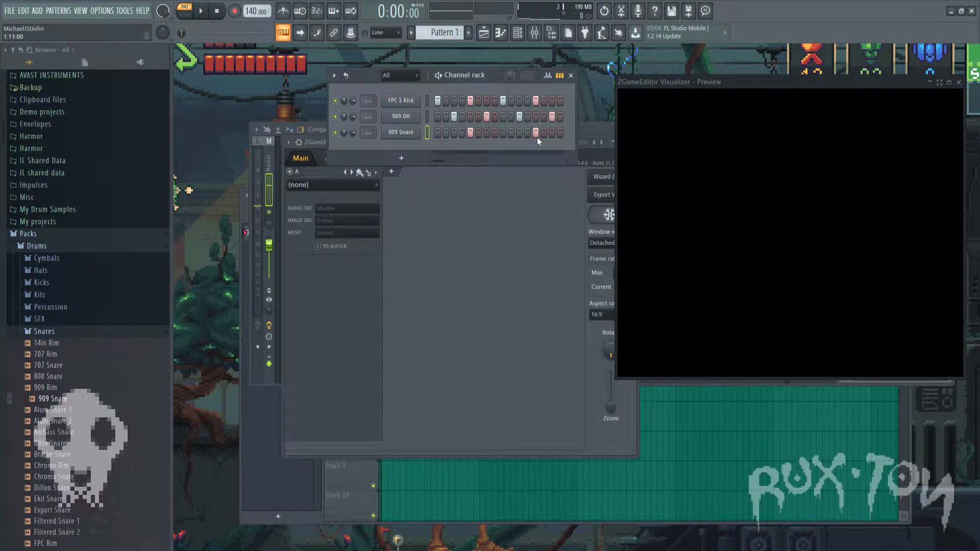
Step: Preview the drum pattern and set the project tempo to 128 BPM
{"action": "key", "text": "space"}
{"action": "key", "text": "space"}
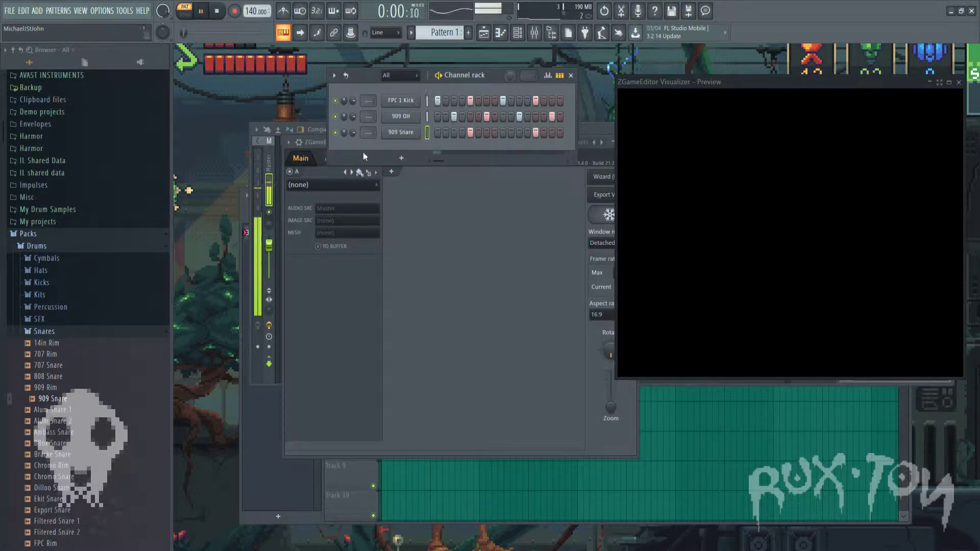
{"action": "left_click_drag", "start_coordinate": [256, 18], "coordinate": [256, 26]}
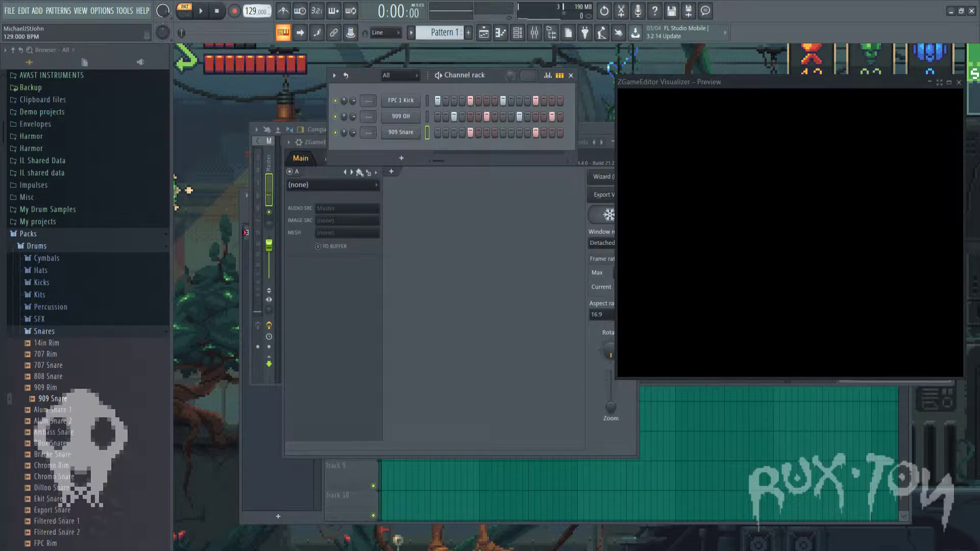
Step: Place four Pattern 1 clips across bars 1 to 4 of Track 1 and play the arrangement in song mode
{"action": "left_click", "coordinate": [684, 393]}
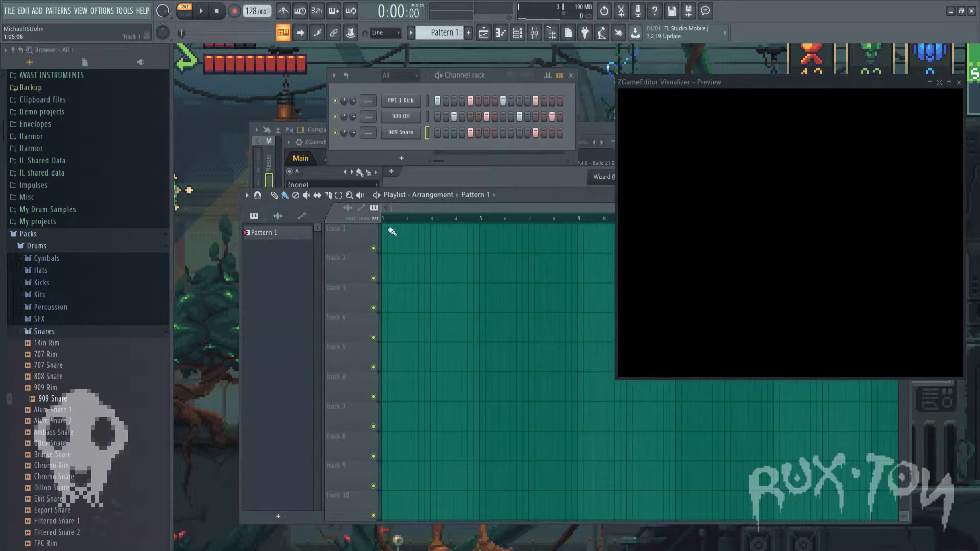
{"action": "left_click_drag", "start_coordinate": [388, 236], "coordinate": [462, 240]}
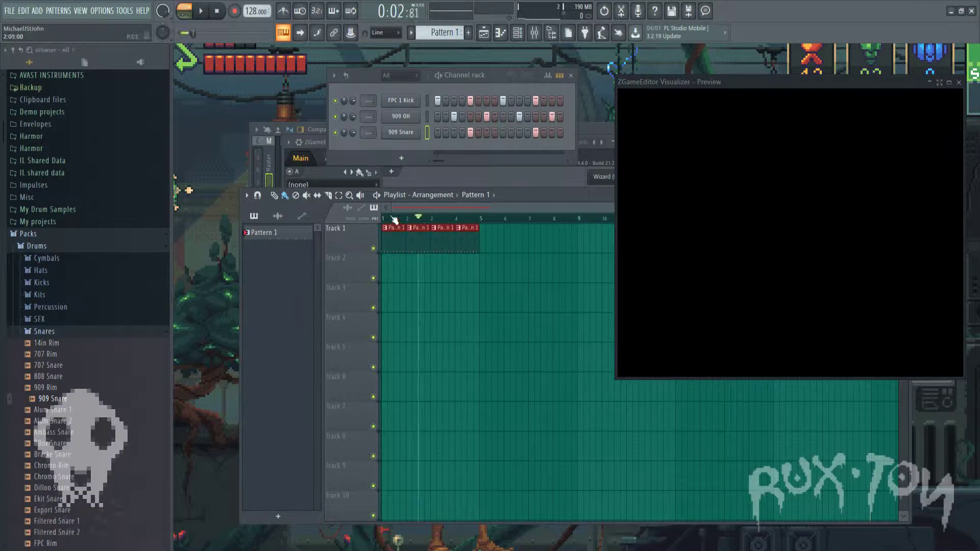
{"action": "key", "text": "space"}
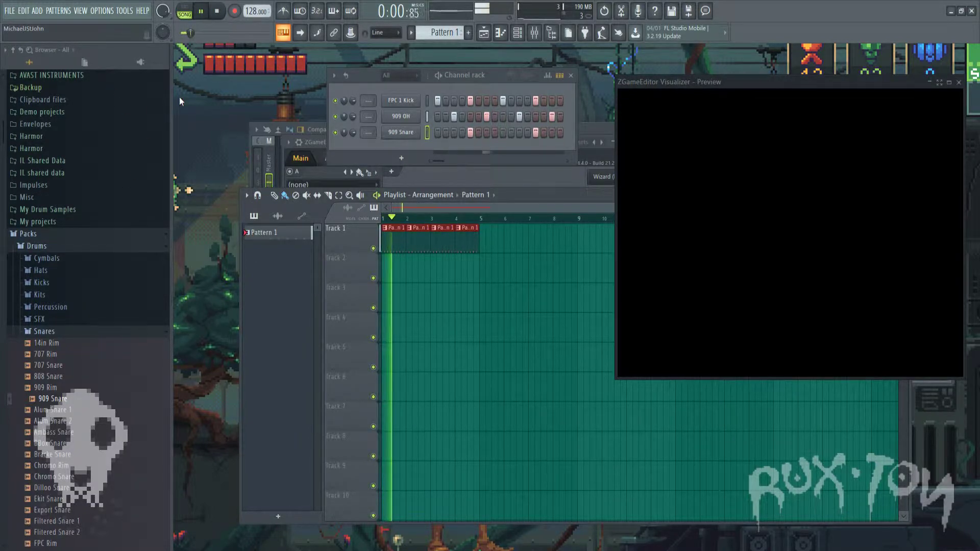
{"action": "key", "text": "space"}
Step: Bring the ZGameEditor Visualizer window forward and add the template5 bitmap to its image content
{"action": "left_click", "coordinate": [321, 148]}
{"action": "left_click_drag", "start_coordinate": [321, 149], "coordinate": [306, 150]}
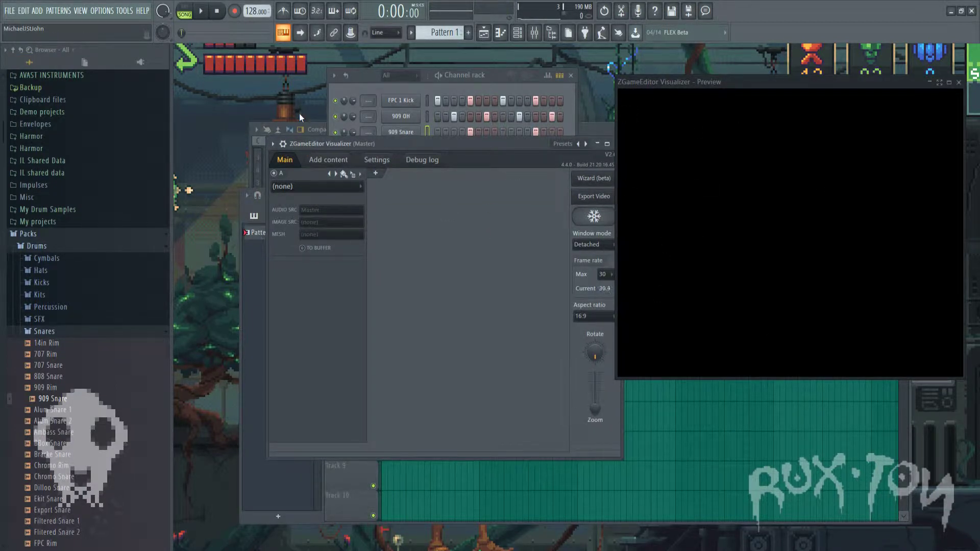
{"action": "left_click", "coordinate": [329, 161]}
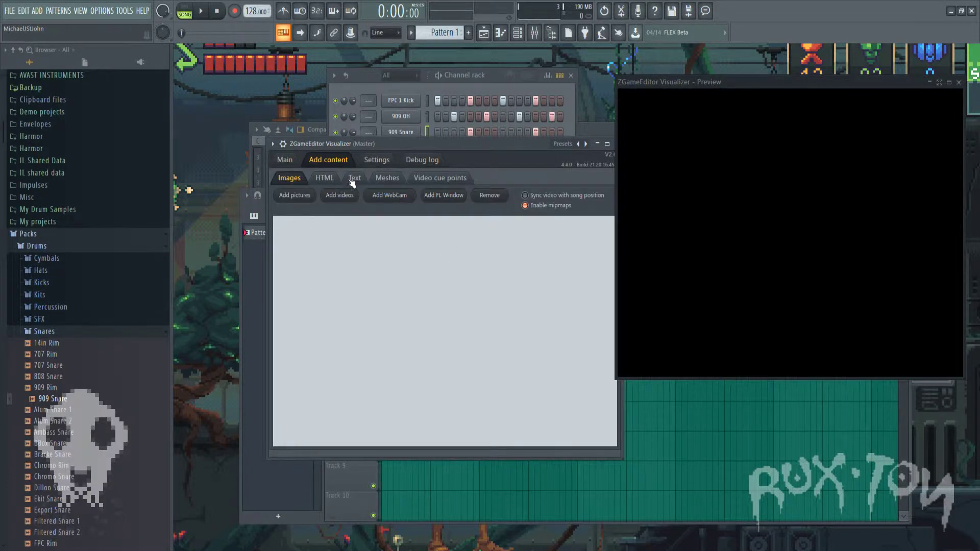
{"action": "left_click", "coordinate": [285, 160]}
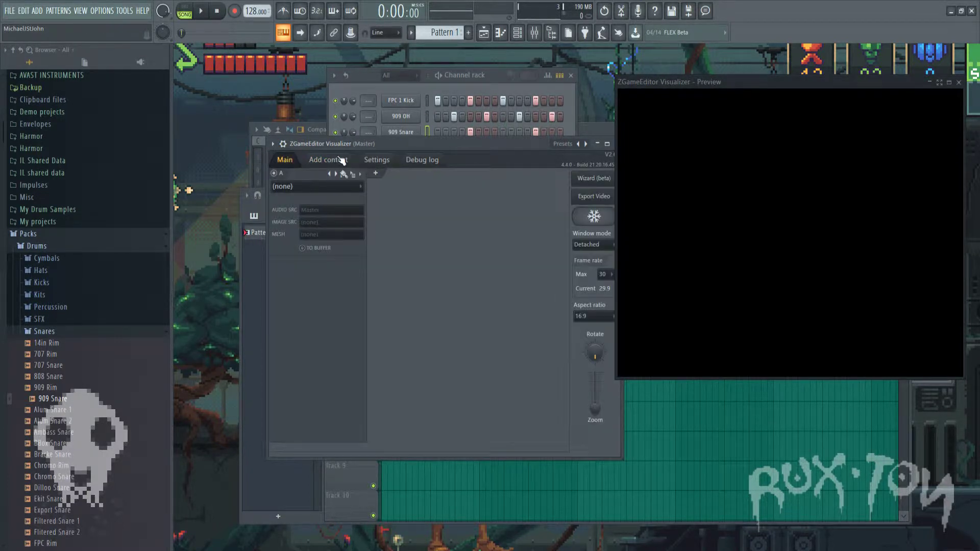
{"action": "left_click", "coordinate": [340, 160]}
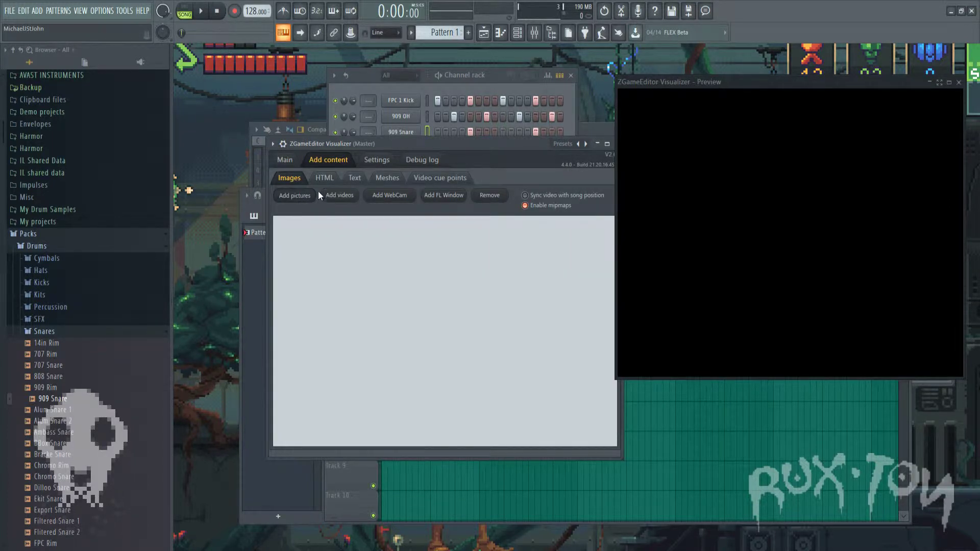
{"action": "left_click", "coordinate": [315, 195]}
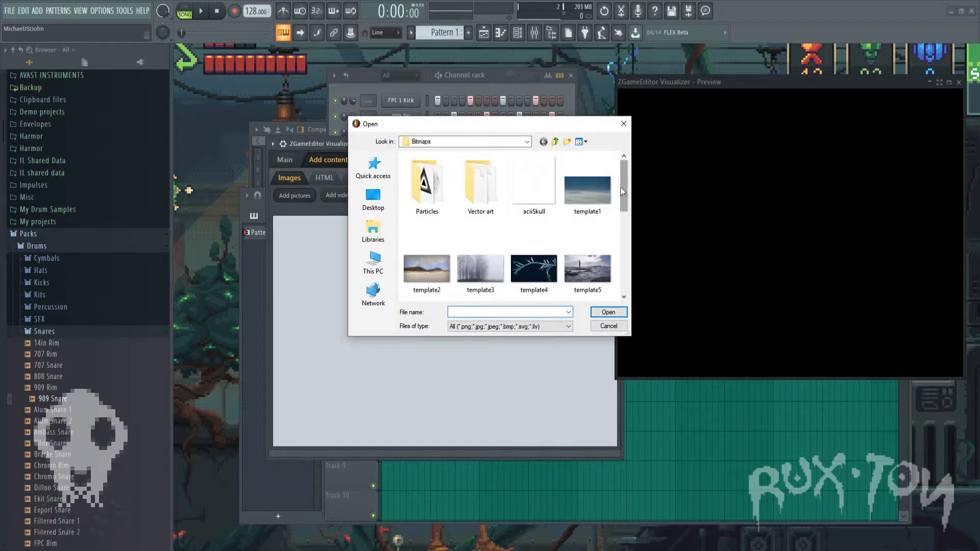
{"action": "left_click_drag", "start_coordinate": [620, 188], "coordinate": [650, 180]}
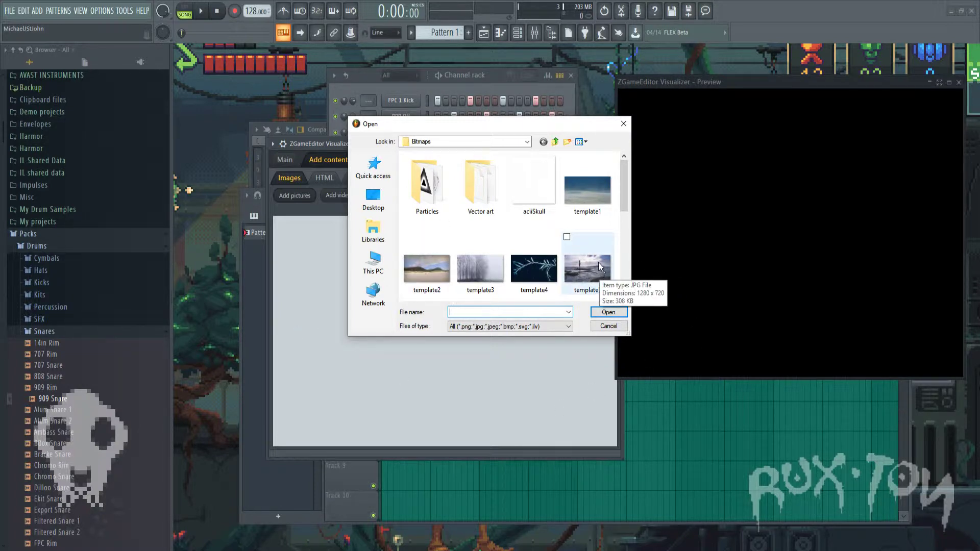
{"action": "double_click", "coordinate": [599, 266]}
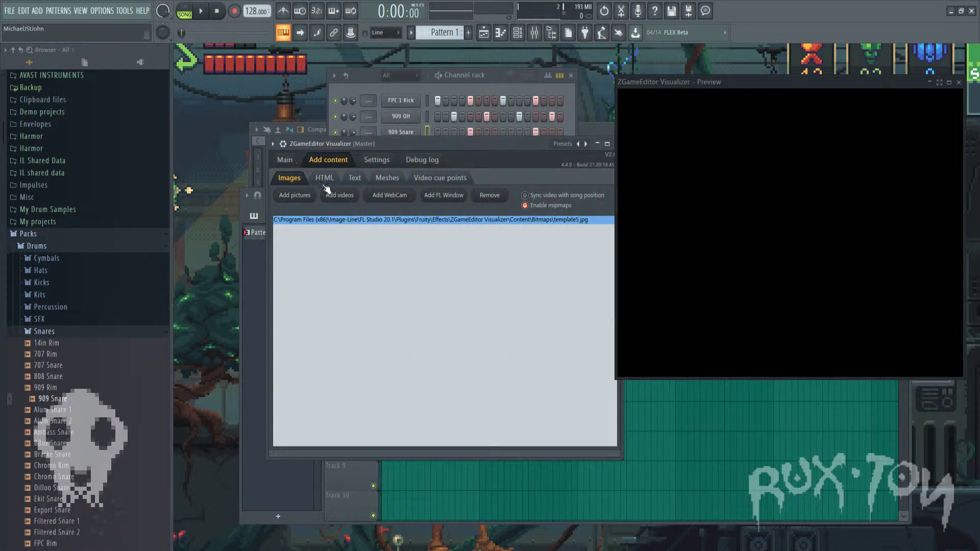
Step: Add the aciiSkull picture from the Bitmaps folder to the Visualizer's image content
{"action": "left_click", "coordinate": [294, 196]}
{"action": "left_click", "coordinate": [534, 185]}
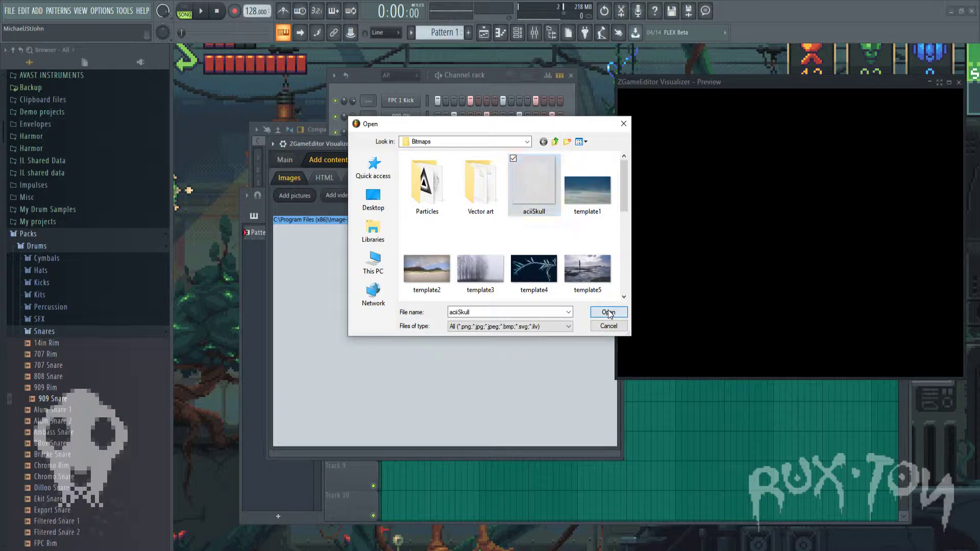
{"action": "left_click", "coordinate": [608, 312]}
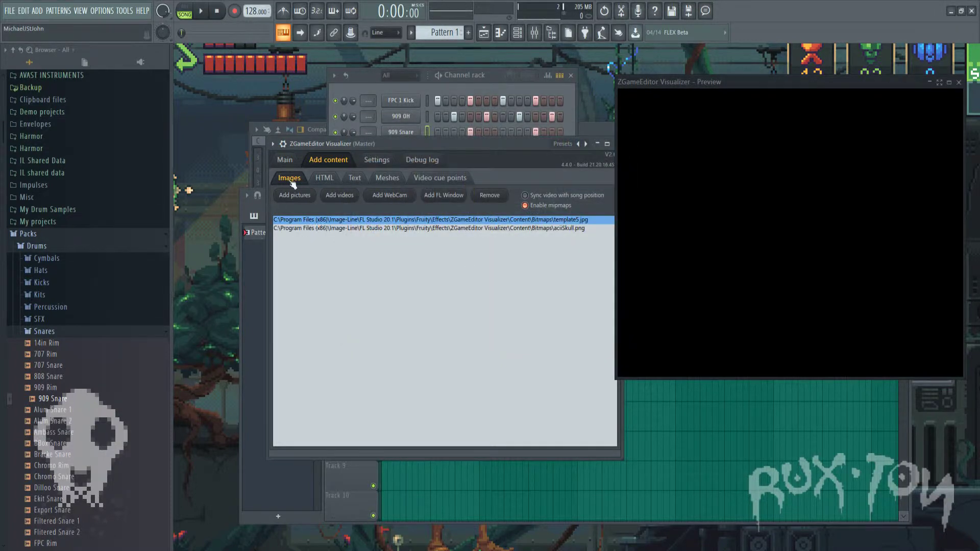
Step: Look through the available effects and assign the Image effect to layer A
{"action": "left_click", "coordinate": [285, 160]}
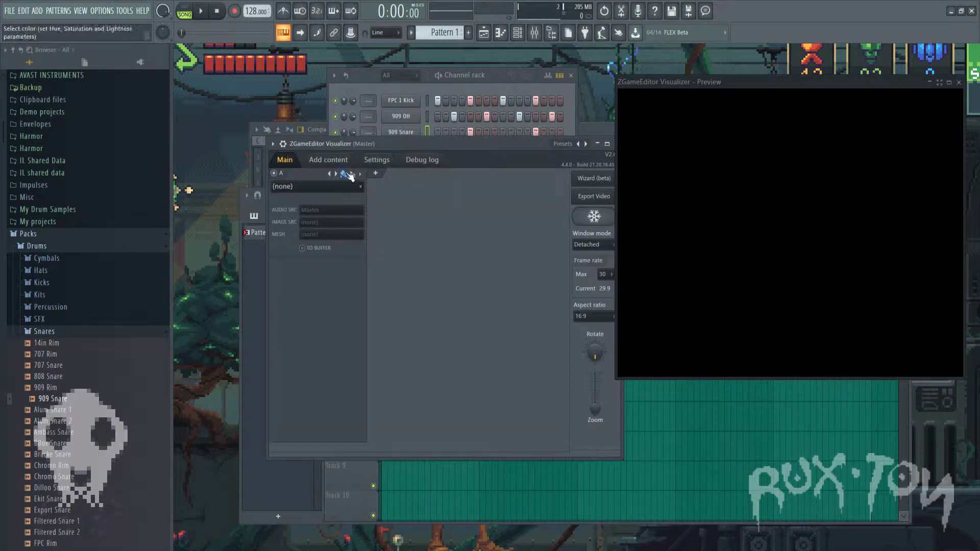
{"action": "left_click", "coordinate": [333, 186]}
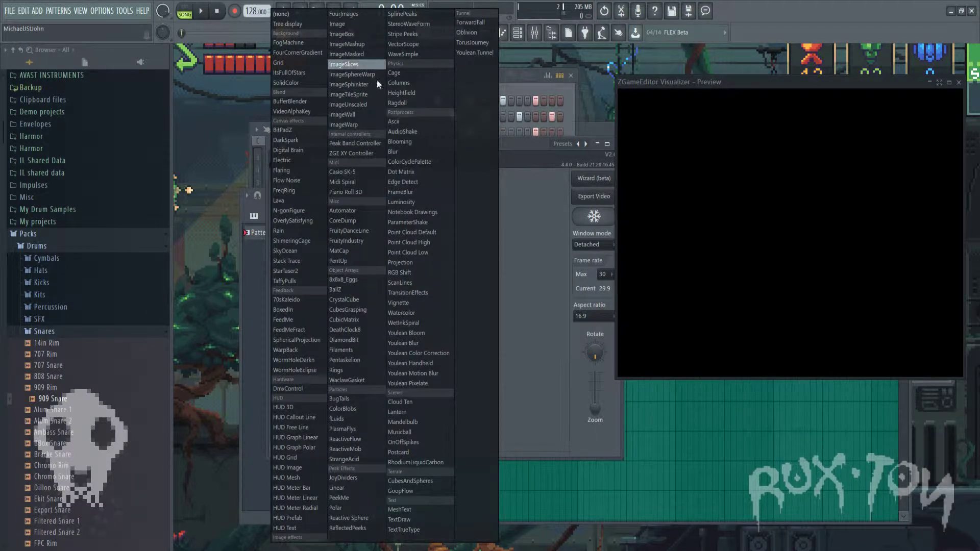
{"action": "left_click", "coordinate": [513, 209]}
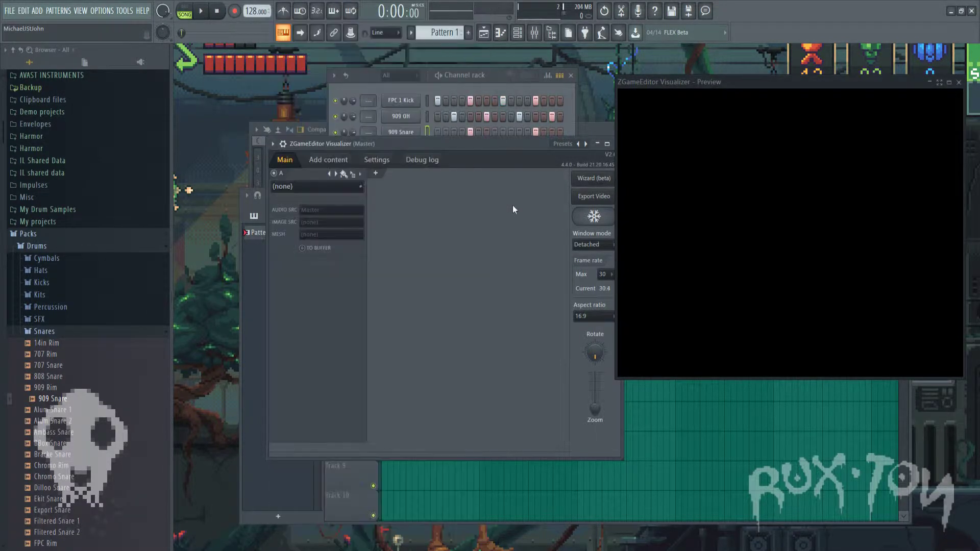
{"action": "left_click", "coordinate": [290, 188]}
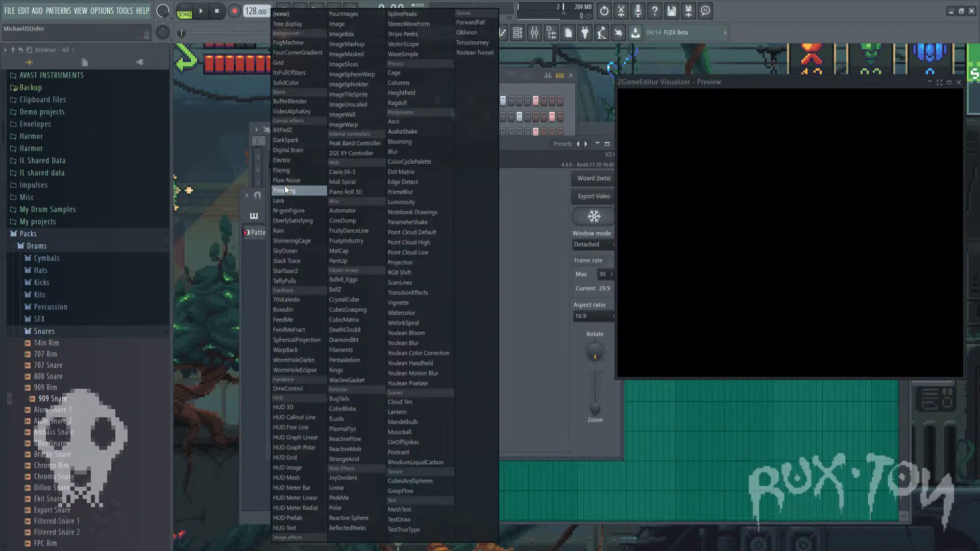
{"action": "left_click", "coordinate": [353, 26]}
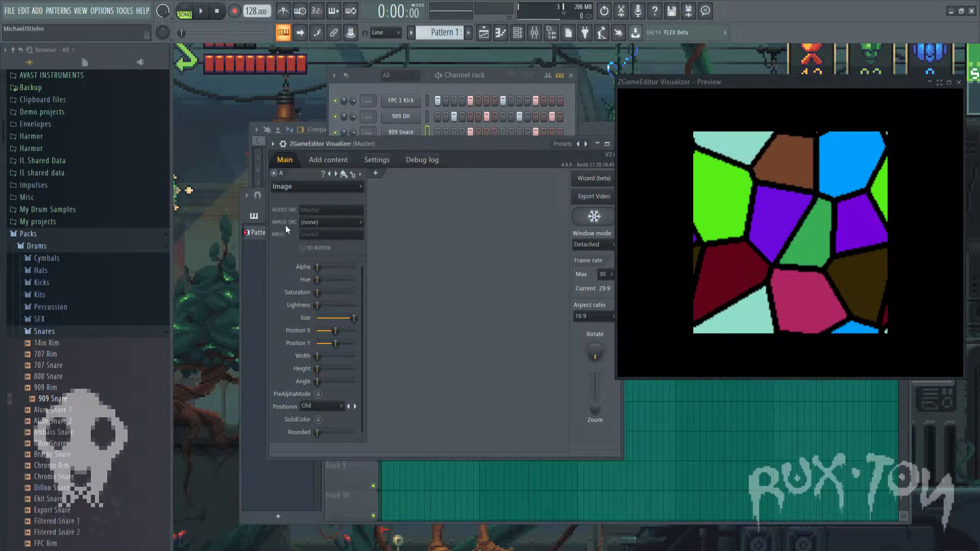
Step: Set layer A's image source to aciiSkull.png and widen the Visualizer preview window
{"action": "left_click", "coordinate": [308, 223]}
{"action": "left_click", "coordinate": [317, 243]}
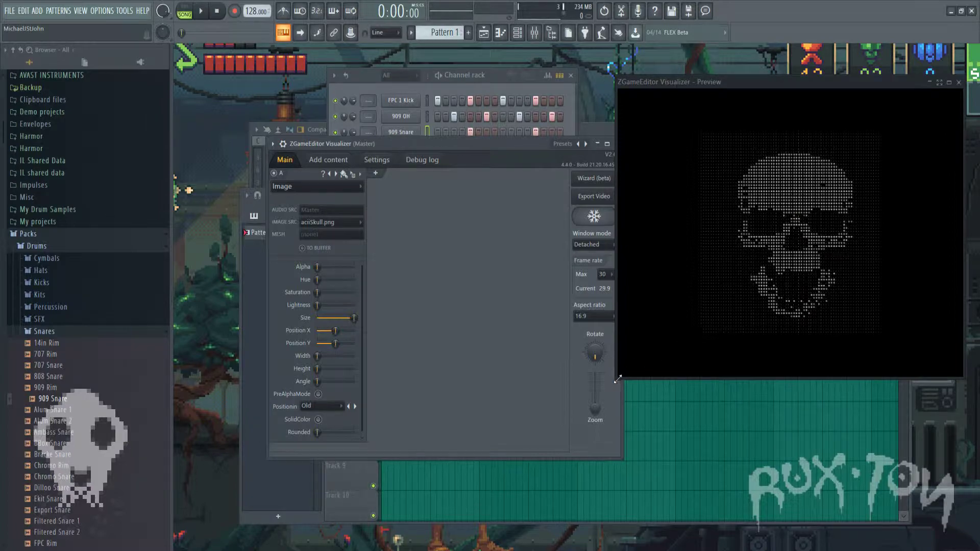
{"action": "left_click_drag", "start_coordinate": [622, 376], "coordinate": [586, 368]}
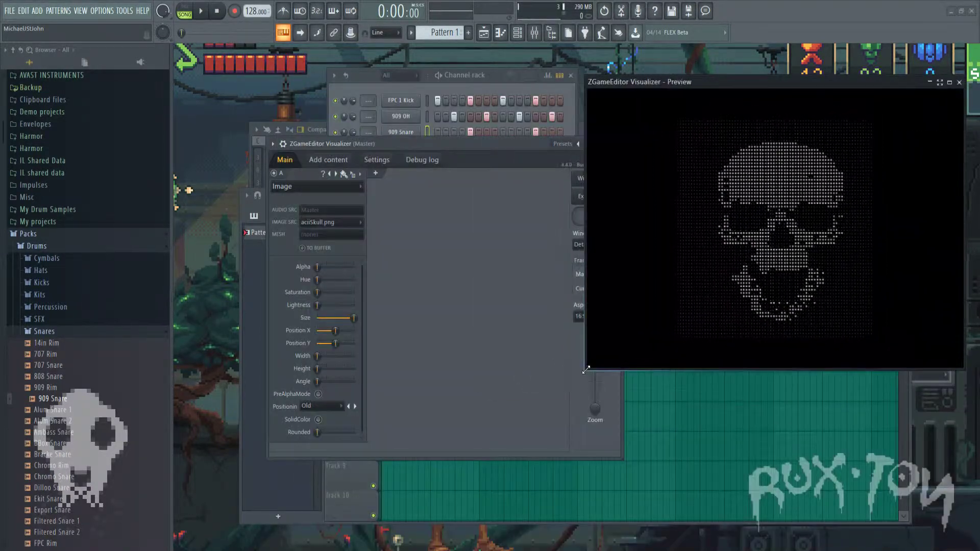
Step: Change layer A's image source to template5.jpg and reduce the preview window's height to fit the picture
{"action": "left_click", "coordinate": [319, 222]}
{"action": "left_click", "coordinate": [326, 234]}
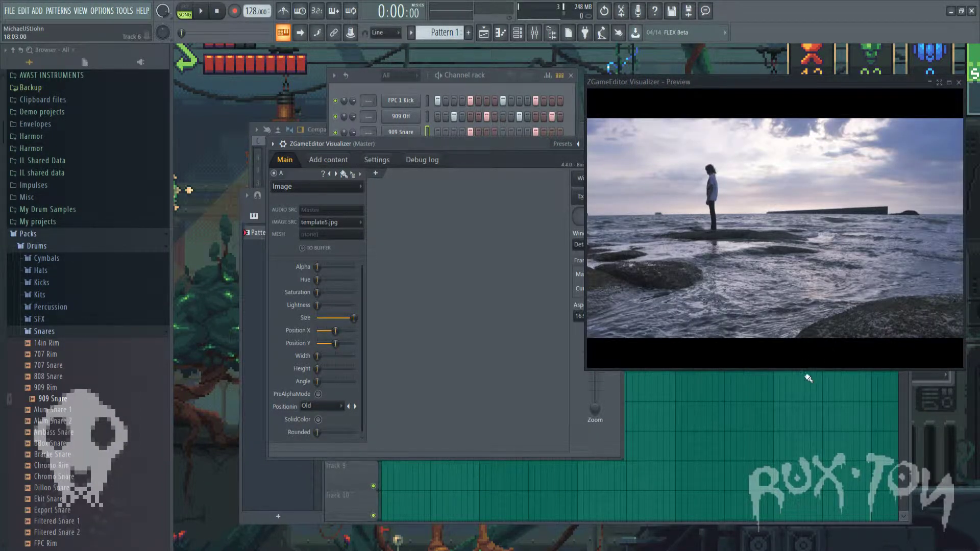
{"action": "left_click_drag", "start_coordinate": [803, 370], "coordinate": [814, 311]}
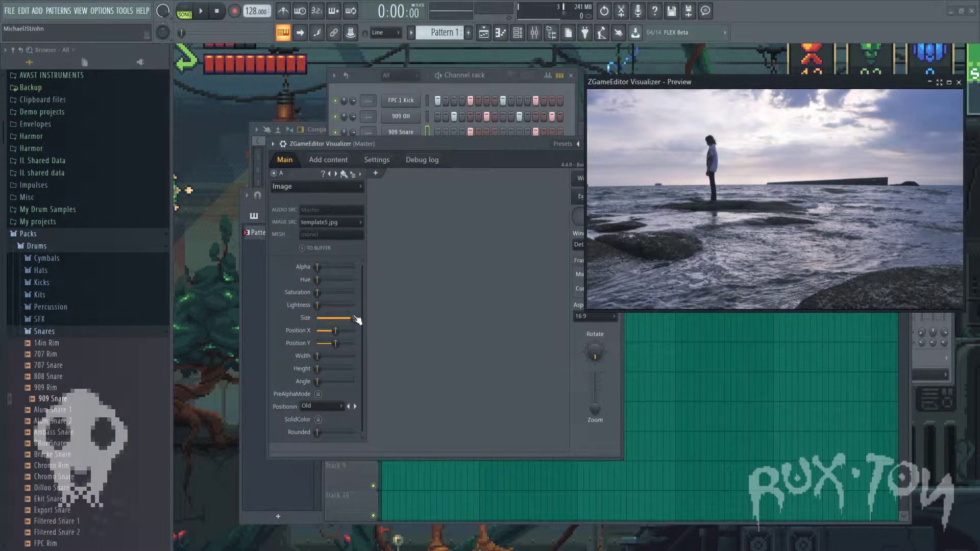
Step: Try out the Size, Width, Height and Angle controls of the Image effect on layer A
{"action": "mouse_move", "coordinate": [356, 318]}
{"action": "left_mouse_down"}
{"action": "mouse_move", "coordinate": [343, 318]}
{"action": "mouse_move", "coordinate": [352, 319]}
{"action": "left_mouse_up"}
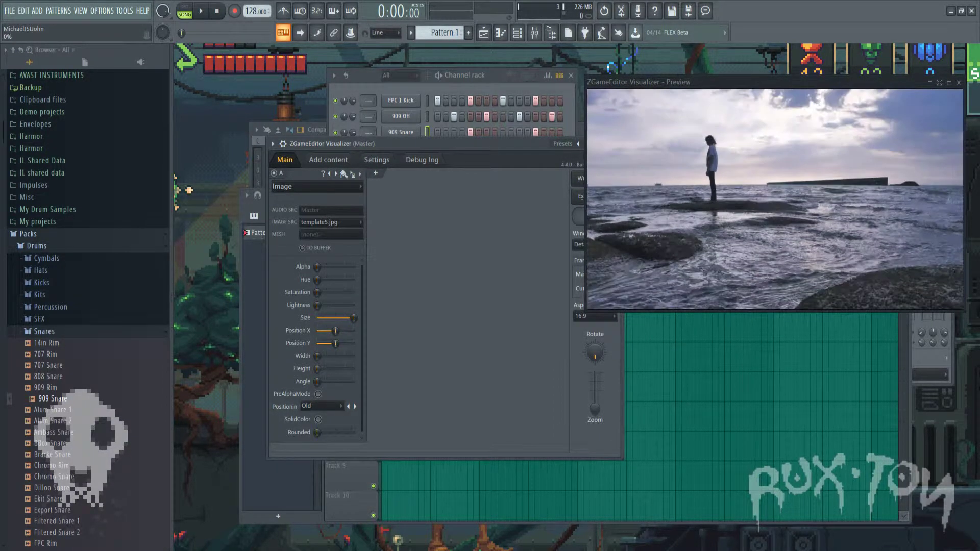
{"action": "right_click", "coordinate": [318, 369]}
{"action": "right_click", "coordinate": [290, 358]}
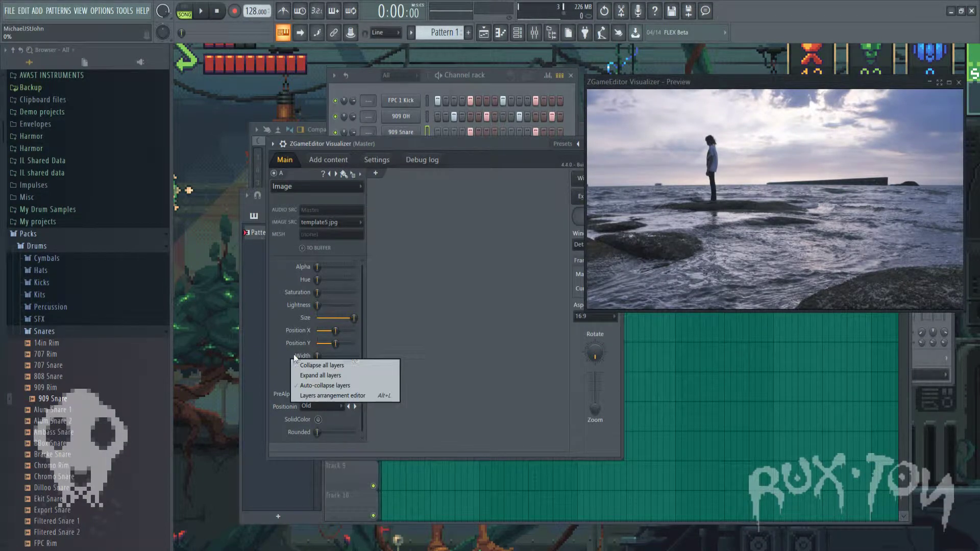
{"action": "left_click", "coordinate": [292, 356]}
{"action": "mouse_move", "coordinate": [317, 381]}
{"action": "left_mouse_down"}
{"action": "mouse_move", "coordinate": [353, 381]}
{"action": "mouse_move", "coordinate": [317, 382]}
{"action": "left_mouse_up"}
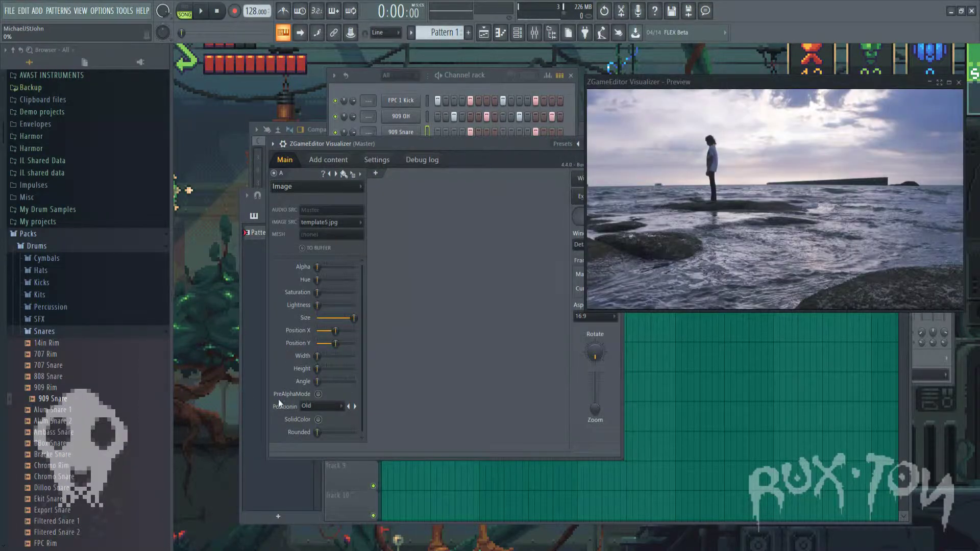
Step: Try layer A's positioning mode, SolidColor, and Rounded at maximum and back to 0%, then test its alpha and colour sliders
{"action": "left_click", "coordinate": [311, 407]}
{"action": "left_click", "coordinate": [322, 428]}
{"action": "left_click", "coordinate": [318, 419]}
{"action": "left_click_drag", "start_coordinate": [320, 433], "coordinate": [354, 433]}
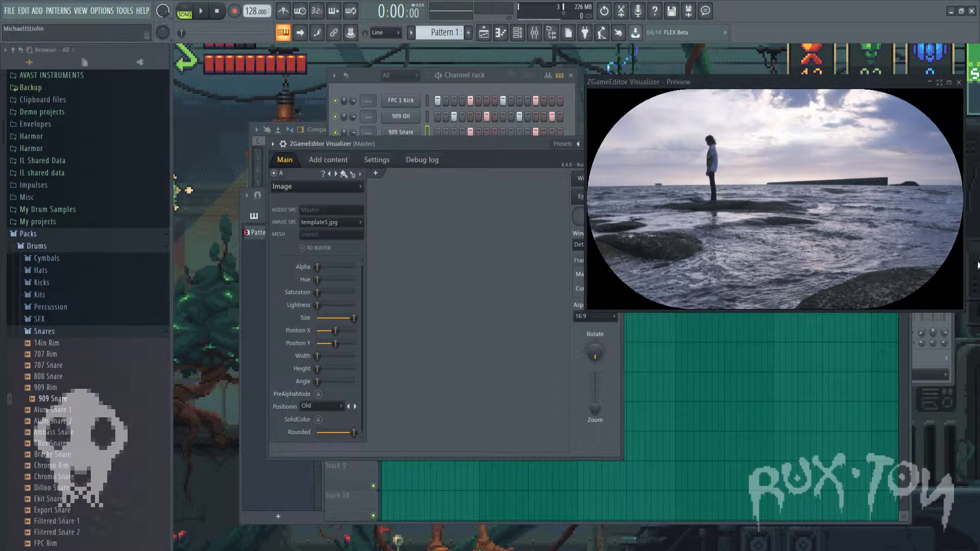
{"action": "left_click_drag", "start_coordinate": [352, 431], "coordinate": [316, 432]}
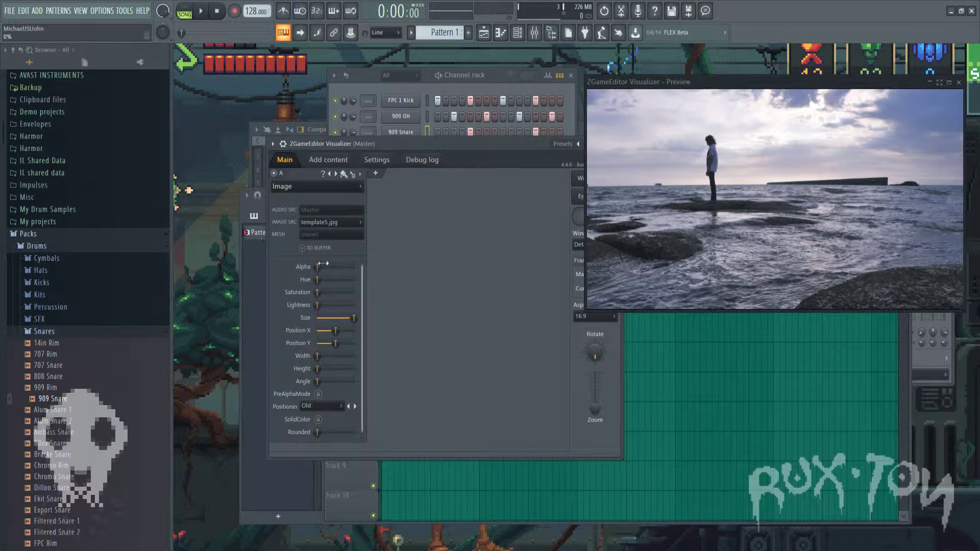
{"action": "left_click_drag", "start_coordinate": [317, 267], "coordinate": [315, 294]}
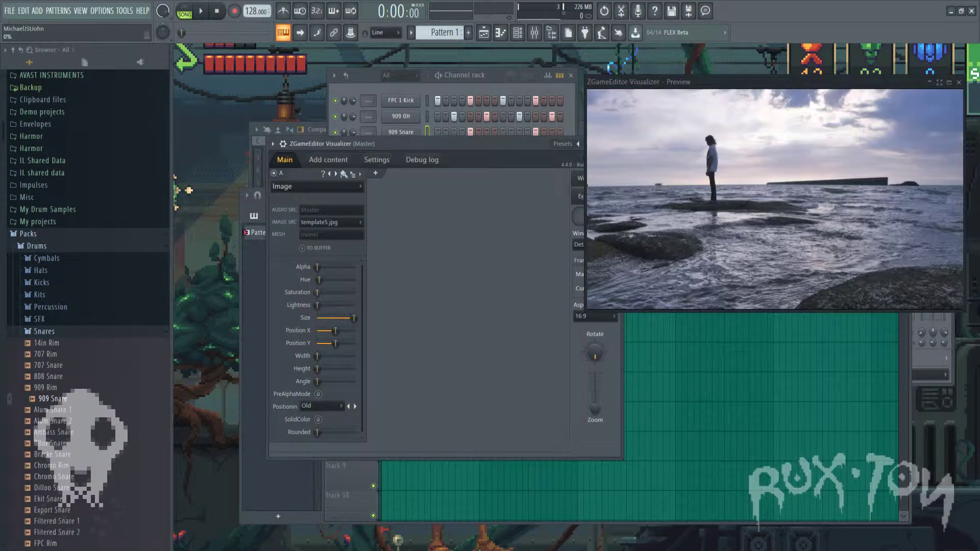
Step: Add an empty layer B beside the Image layer and browse its list of effects without choosing one
{"action": "left_click", "coordinate": [375, 174]}
{"action": "left_click", "coordinate": [388, 186]}
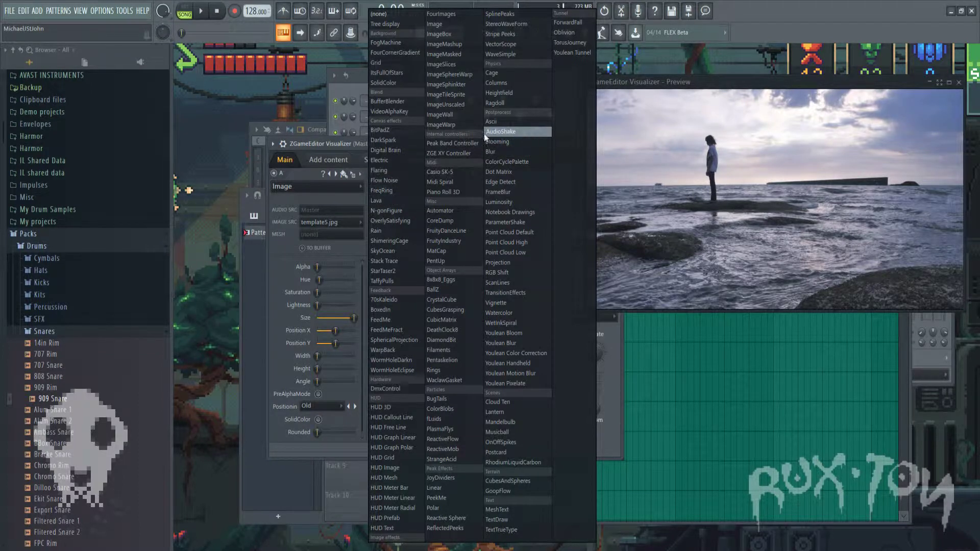
{"action": "left_click", "coordinate": [326, 196]}
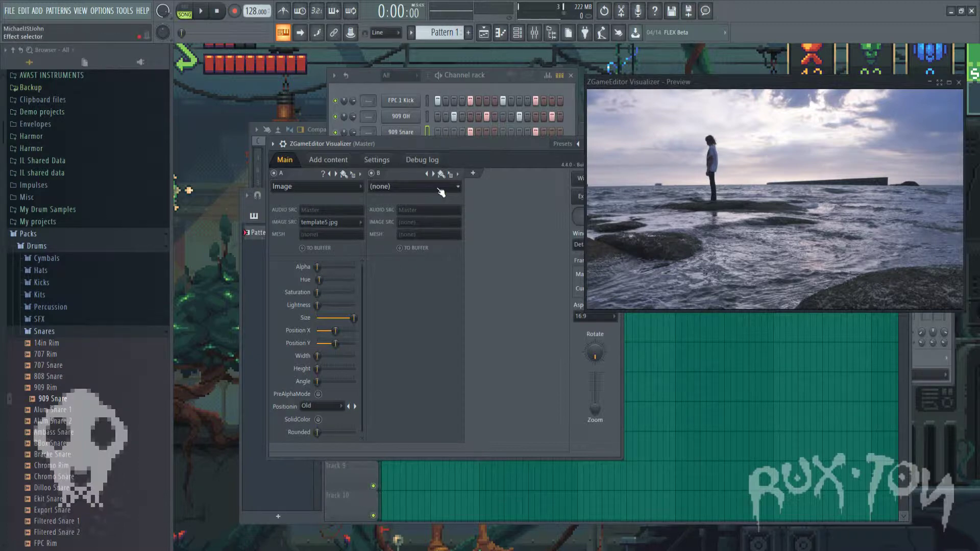
Step: Bring the playlist forward, play the song briefly and pause it
{"action": "left_click", "coordinate": [700, 393]}
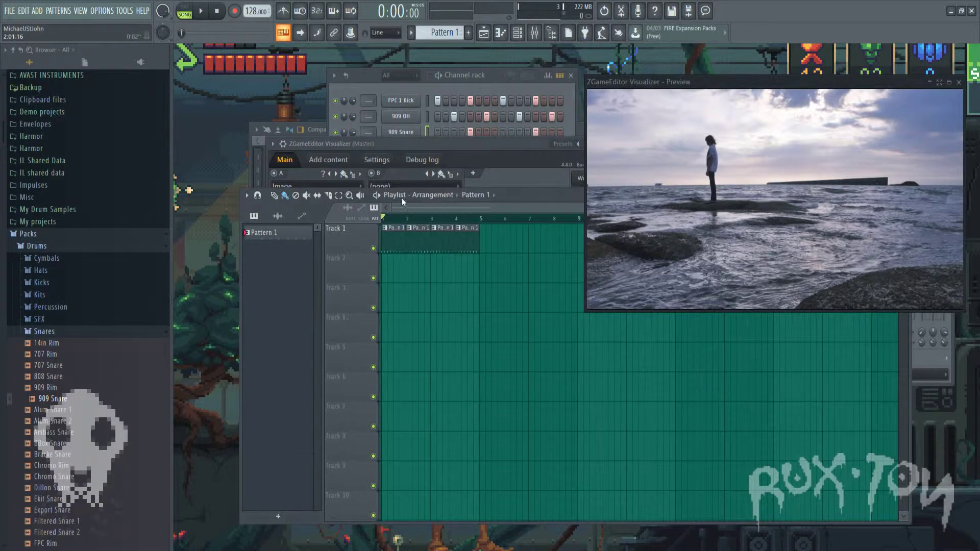
{"action": "left_click", "coordinate": [204, 11]}
{"action": "left_click", "coordinate": [200, 11]}
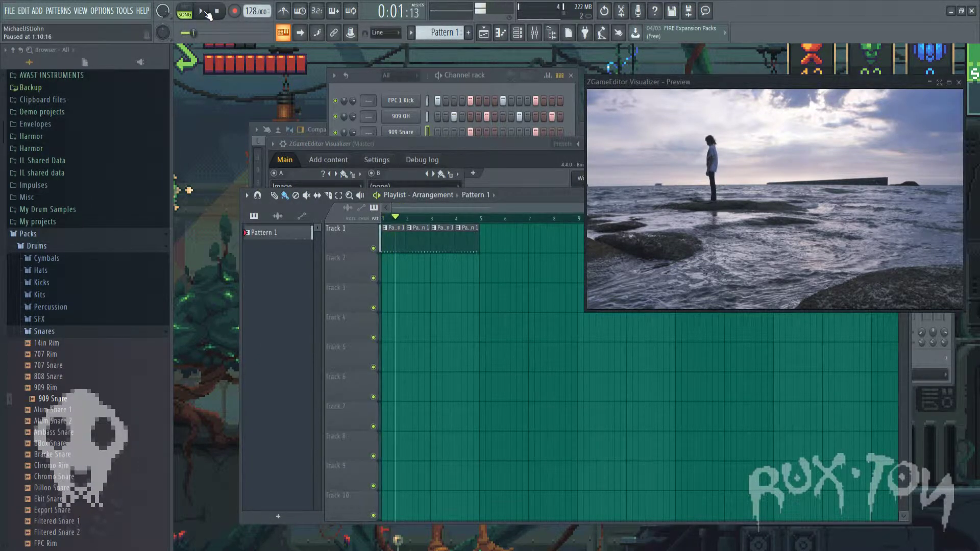
Step: Assign the JoyDividers effect to layer B and play the song briefly to preview it
{"action": "left_click", "coordinate": [408, 144]}
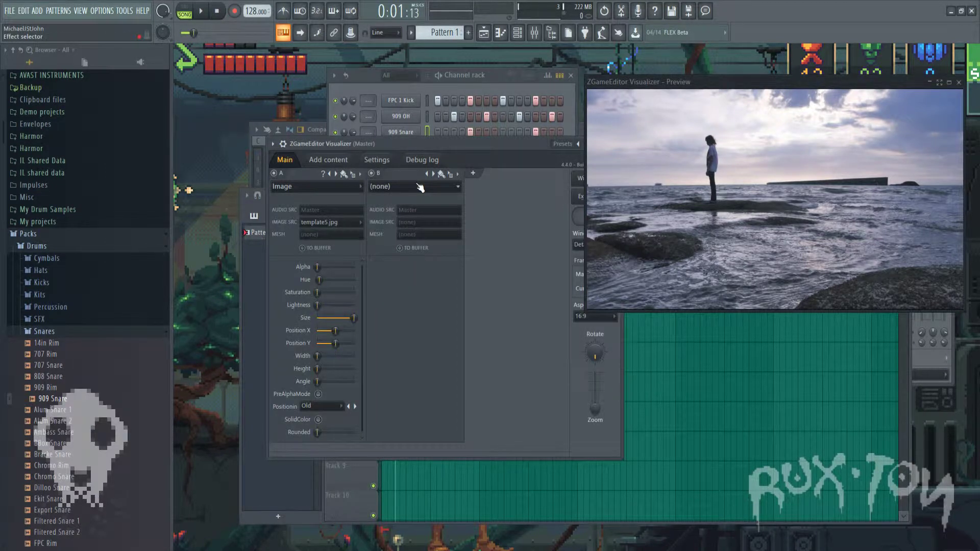
{"action": "left_click", "coordinate": [399, 187]}
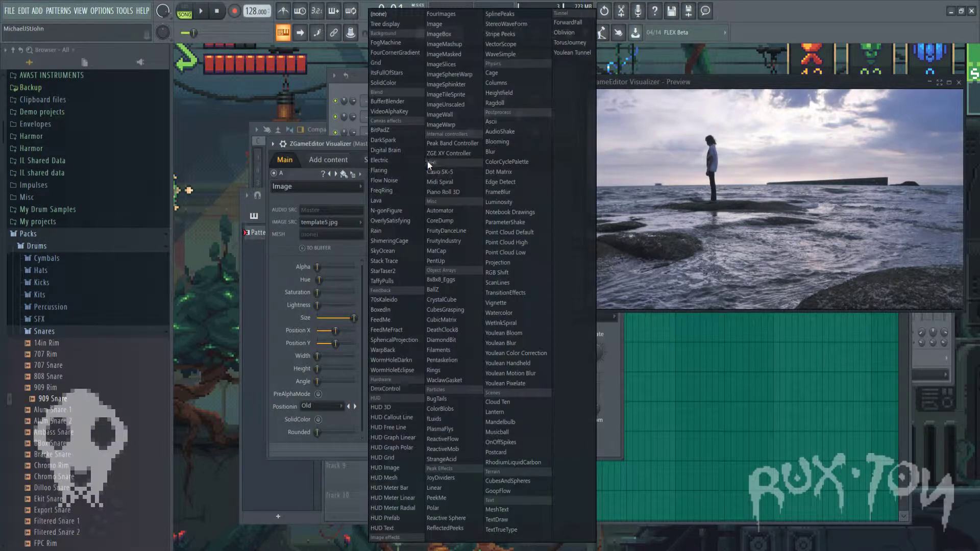
{"action": "left_click", "coordinate": [347, 149]}
{"action": "left_click", "coordinate": [403, 188]}
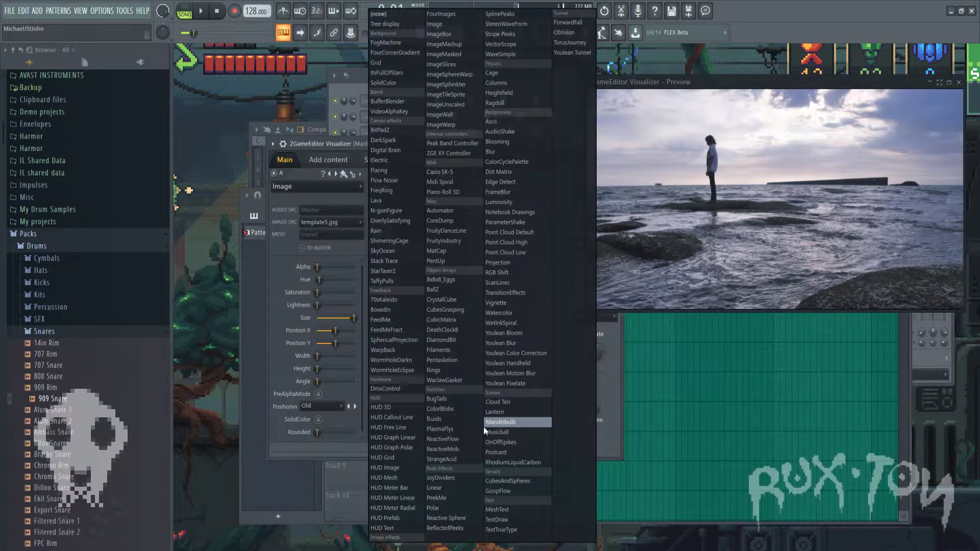
{"action": "left_click", "coordinate": [456, 476]}
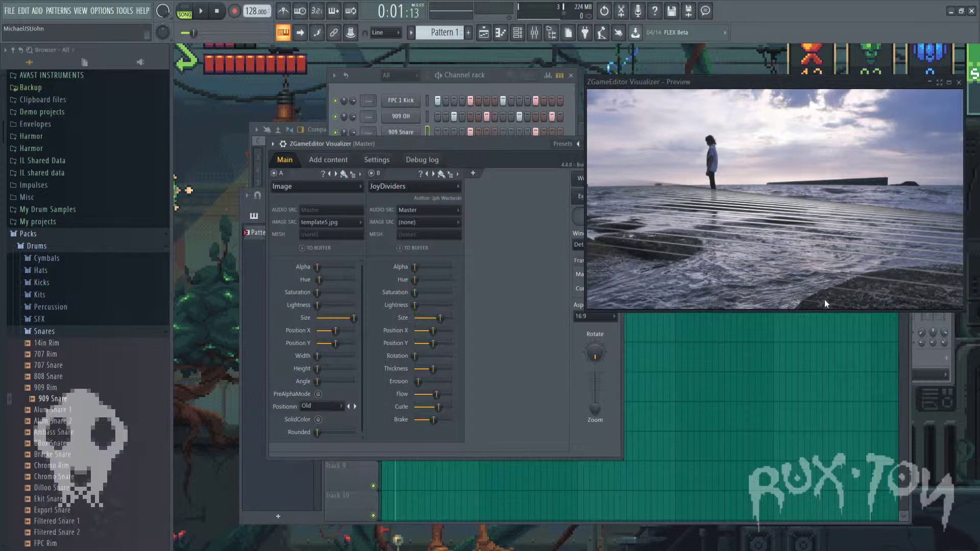
{"action": "key", "text": "space"}
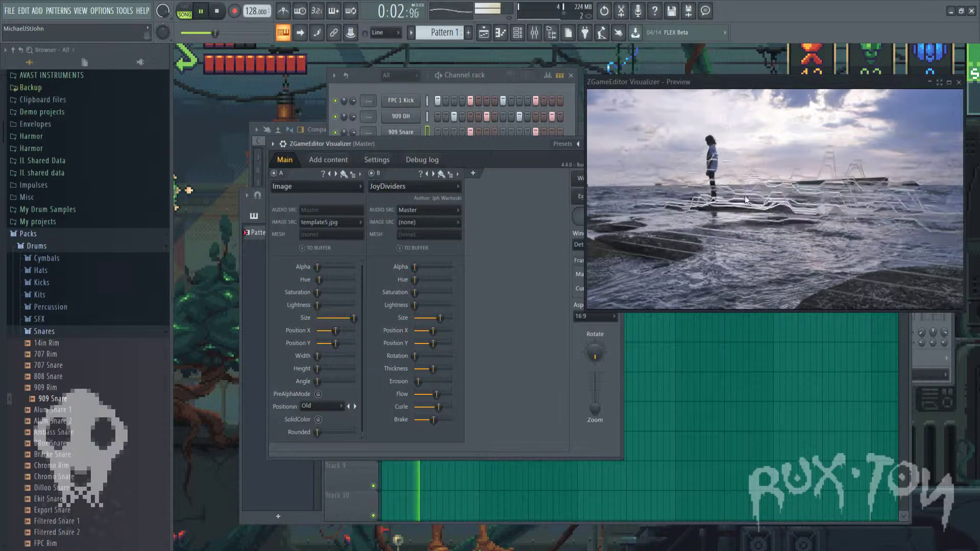
{"action": "key", "text": "space"}
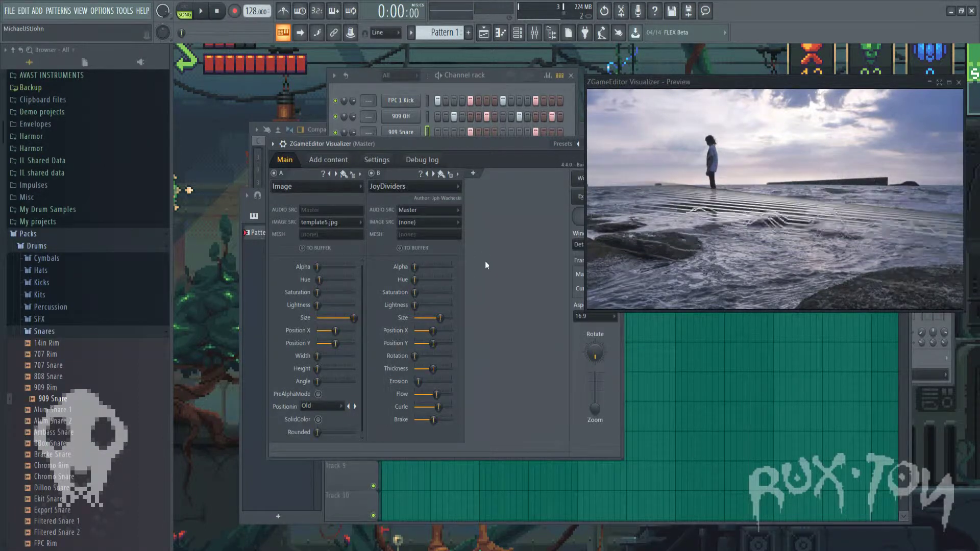
Step: Switch layer B to the Linear effect and preview its bars against the beat
{"action": "left_click", "coordinate": [417, 189]}
{"action": "left_click", "coordinate": [454, 486]}
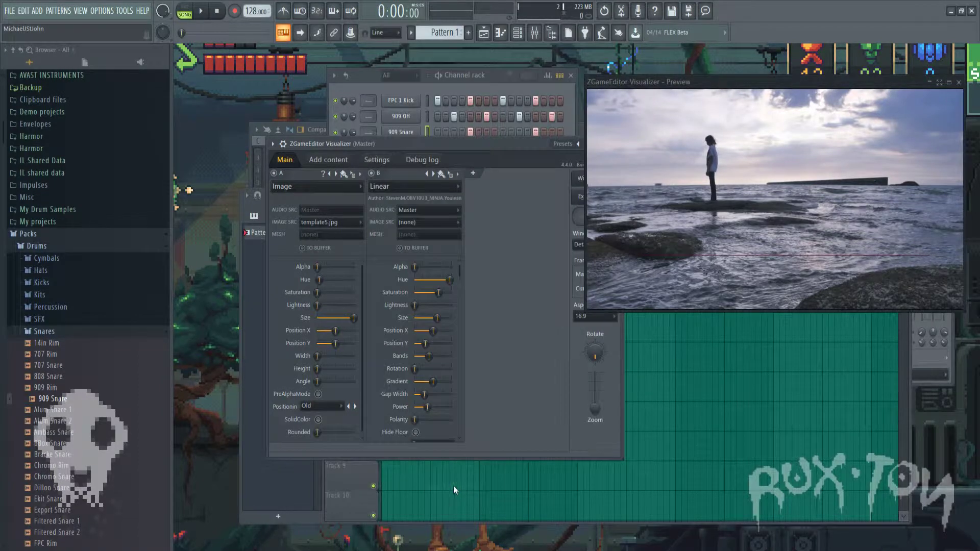
{"action": "key", "text": "space"}
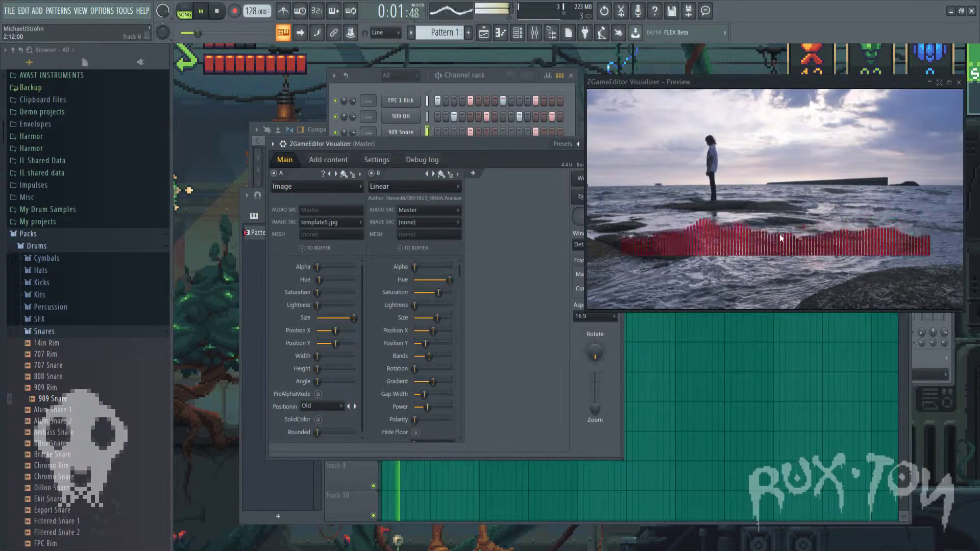
{"action": "key", "text": "space"}
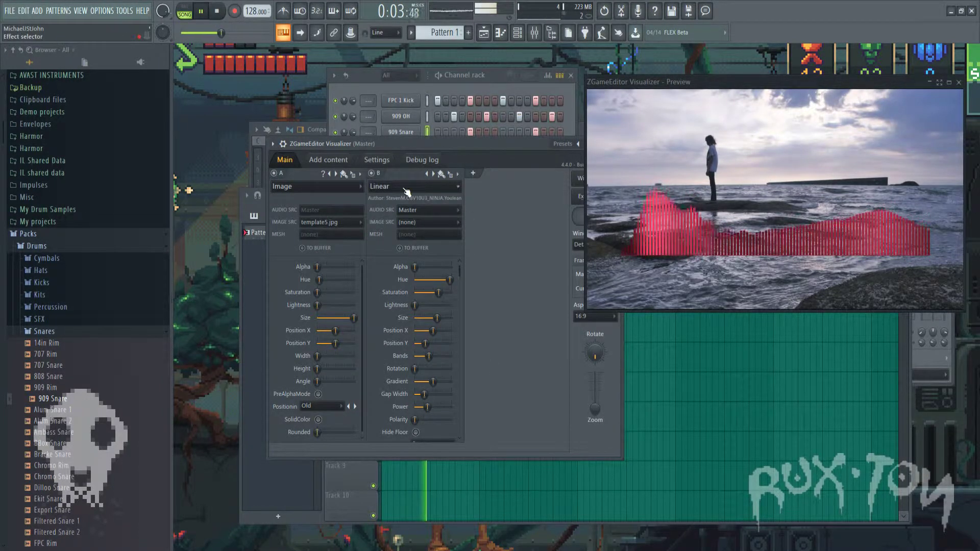
{"action": "key", "text": "space"}
{"action": "mouse_move", "coordinate": [429, 356]}
{"action": "left_mouse_down"}
{"action": "mouse_move", "coordinate": [451, 355]}
{"action": "mouse_move", "coordinate": [416, 356]}
{"action": "mouse_move", "coordinate": [429, 355]}
{"action": "left_mouse_up"}
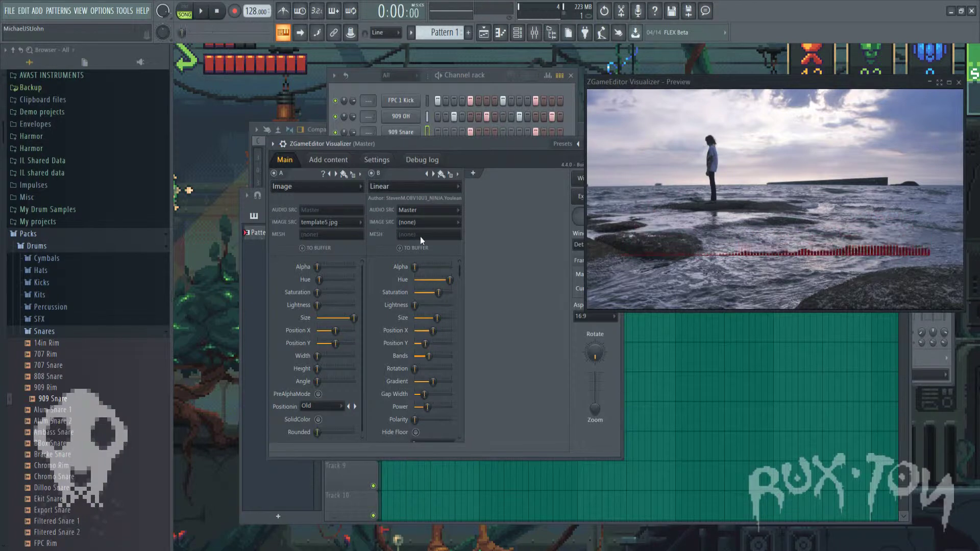
{"action": "key", "text": "space"}
Step: Change layer B's effect to Polar and play the song to preview the ring
{"action": "left_click", "coordinate": [414, 186]}
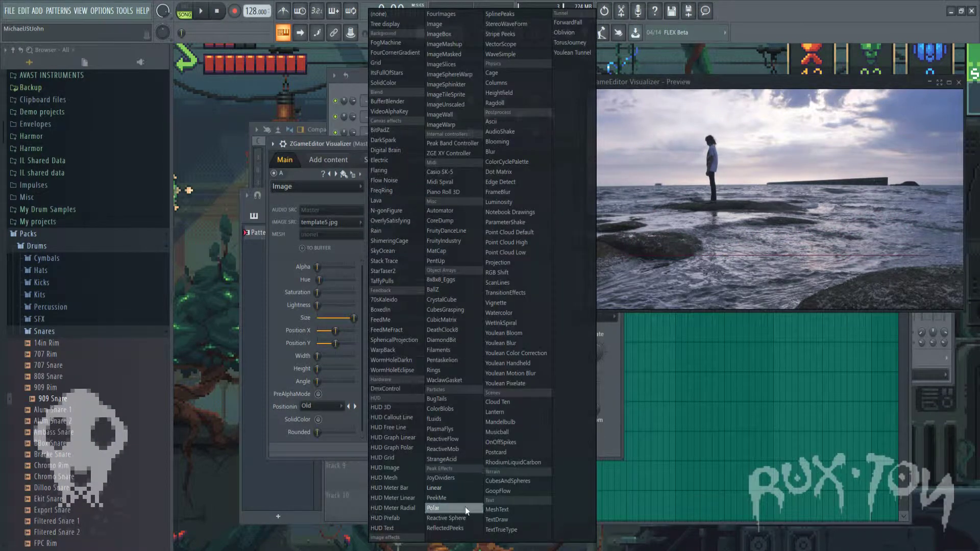
{"action": "left_click", "coordinate": [452, 506]}
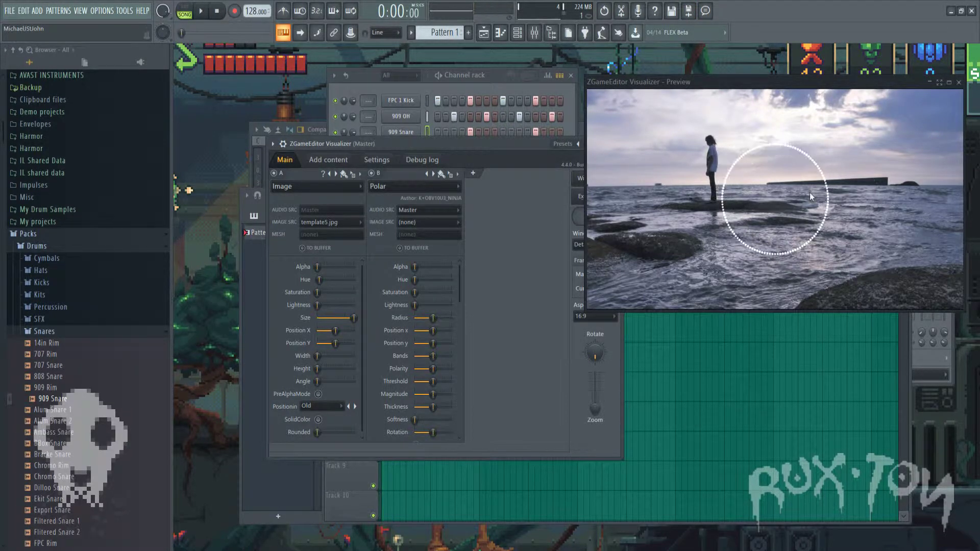
{"action": "key", "text": "space"}
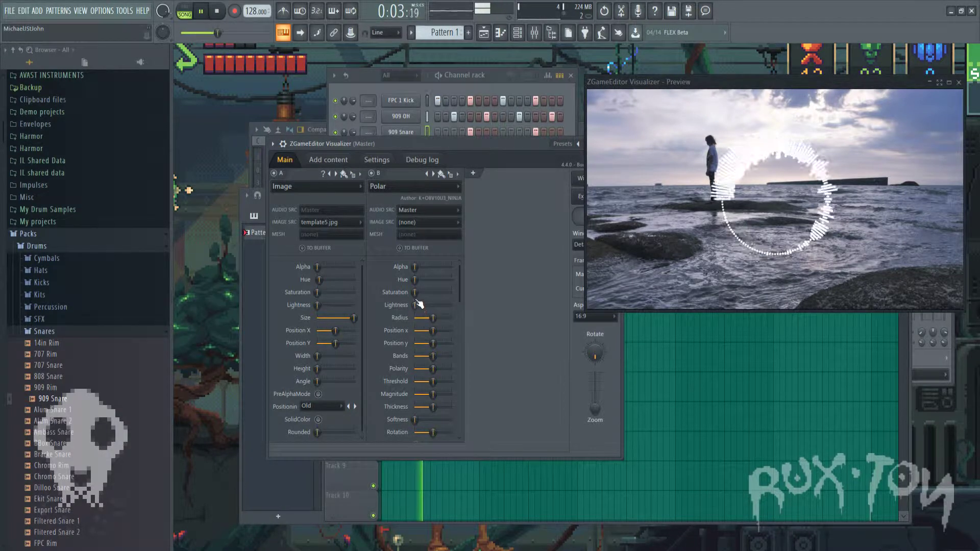
Step: Raise the Polar effect's hue and saturation to maximum and adjust its radius to 52% during playback
{"action": "left_click_drag", "start_coordinate": [415, 279], "coordinate": [451, 292]}
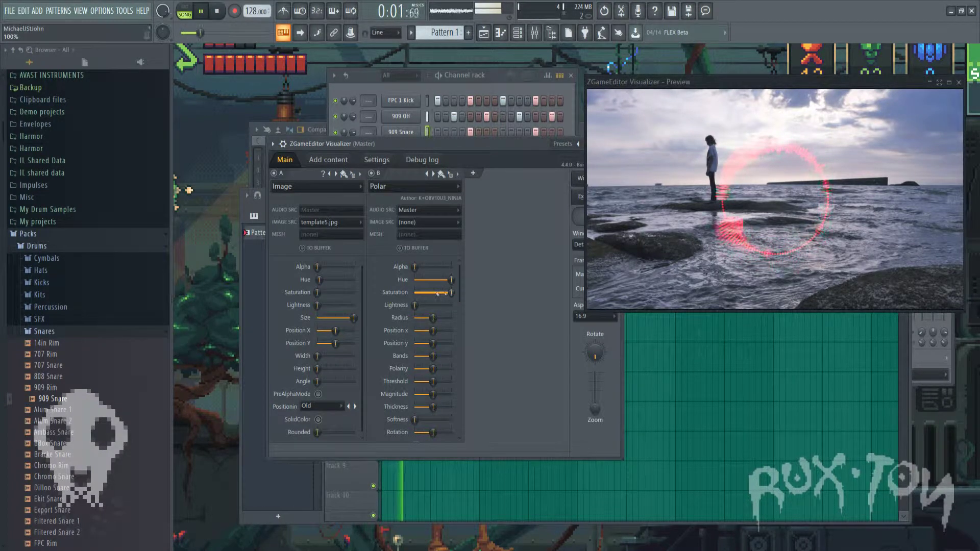
{"action": "key", "text": "space"}
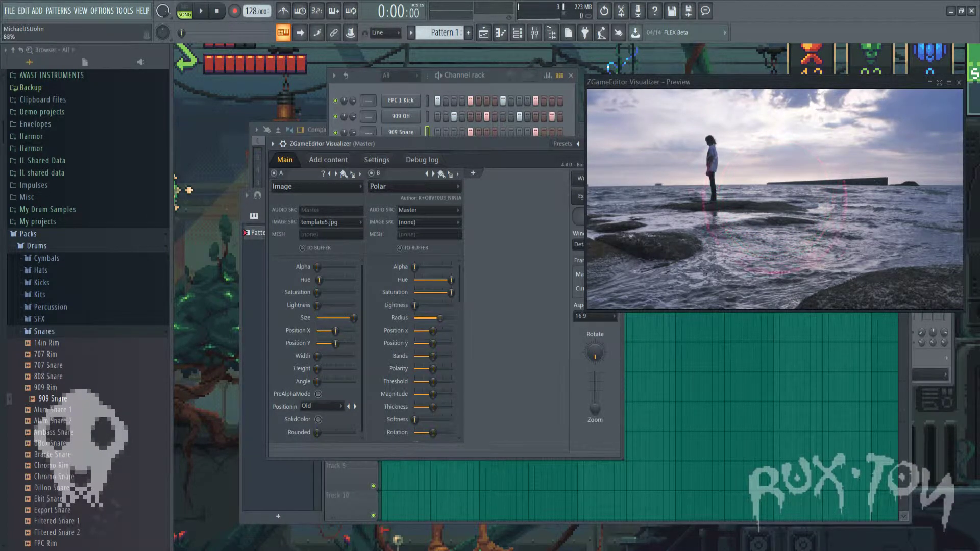
{"action": "key", "text": "space"}
{"action": "mouse_move", "coordinate": [433, 318]}
{"action": "left_mouse_down"}
{"action": "mouse_move", "coordinate": [447, 318]}
{"action": "mouse_move", "coordinate": [435, 318]}
{"action": "left_mouse_up"}
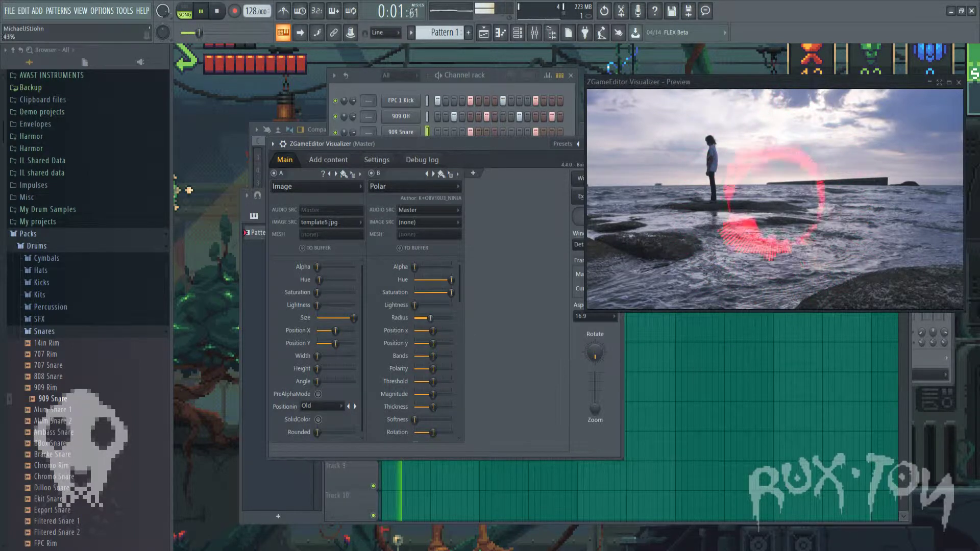
{"action": "key", "text": "space"}
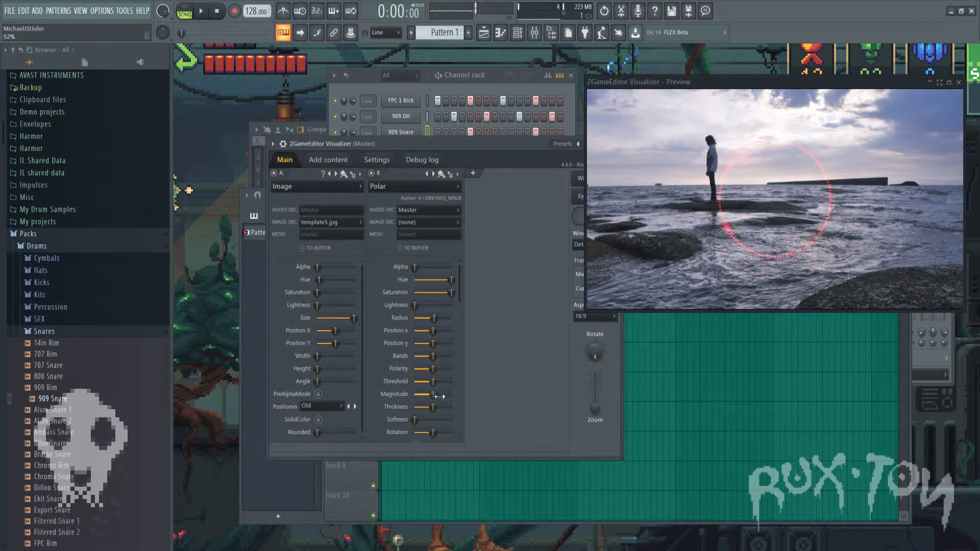
Step: Lower the Polar threshold, raise its magnitude nearly to maximum, and try thickness at 100% before setting it to 47%
{"action": "mouse_move", "coordinate": [434, 381]}
{"action": "left_mouse_down"}
{"action": "mouse_move", "coordinate": [415, 381]}
{"action": "mouse_move", "coordinate": [419, 388]}
{"action": "left_mouse_up"}
{"action": "key", "text": "space"}
{"action": "key", "text": "space"}
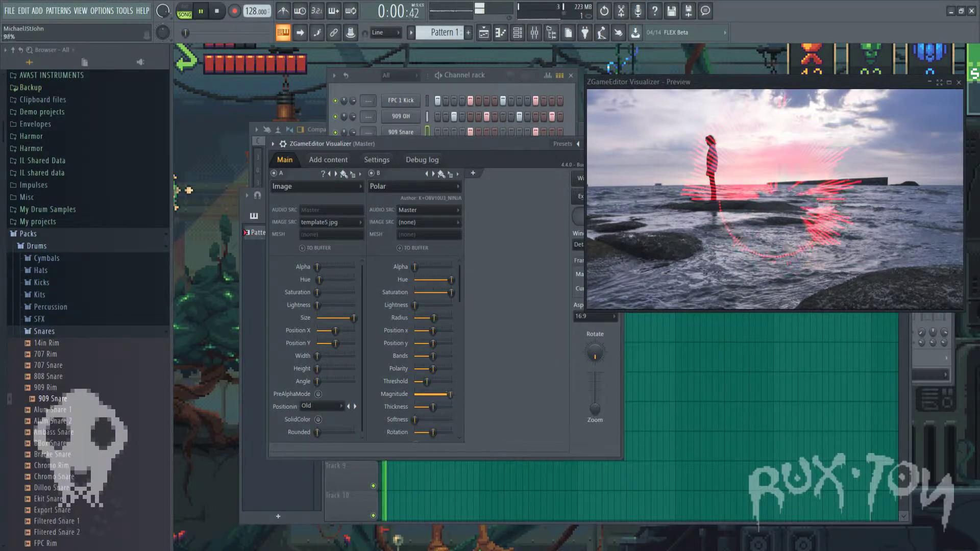
{"action": "left_click_drag", "start_coordinate": [421, 394], "coordinate": [451, 406]}
{"action": "key", "text": "space"}
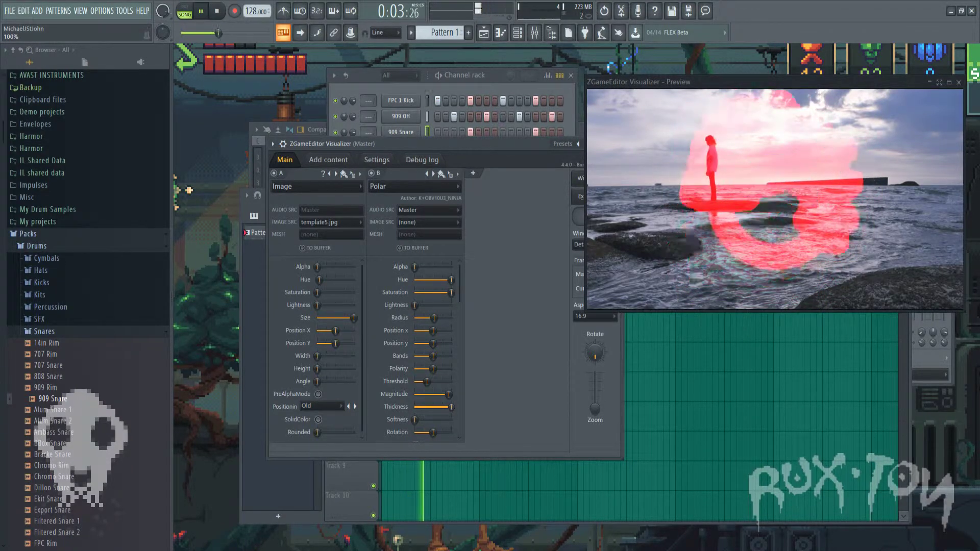
{"action": "key", "text": "space"}
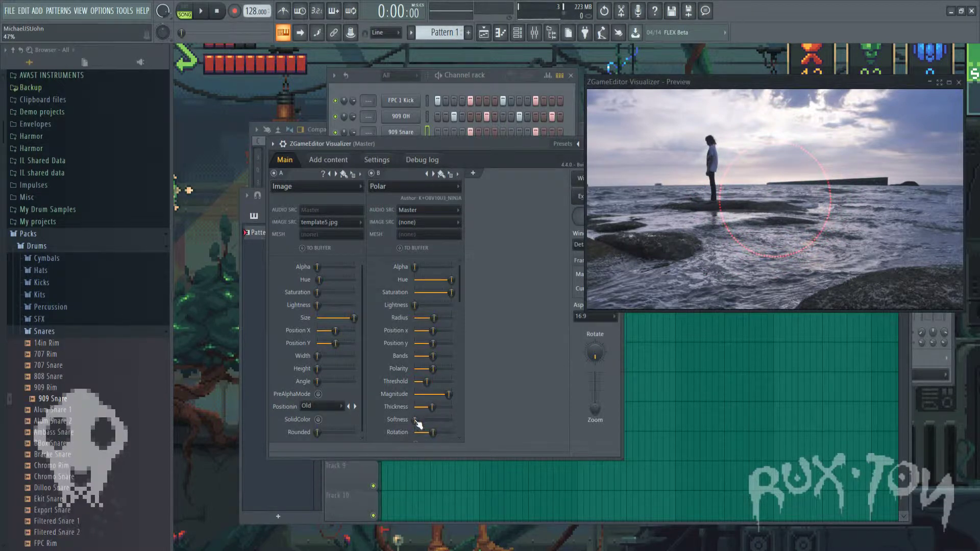
Step: Set the Polar rotation to 77% and try Backwards peak on and off while previewing the song
{"action": "key", "text": "space"}
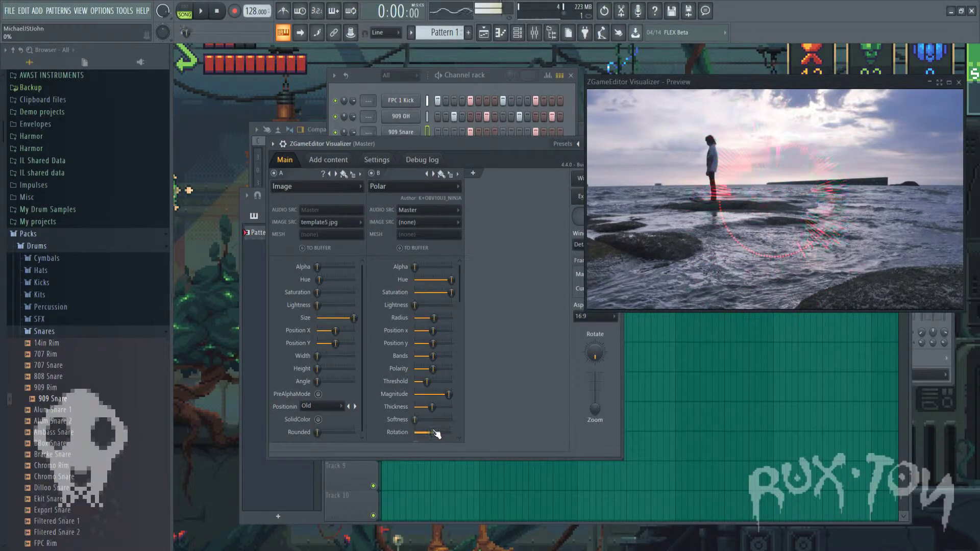
{"action": "left_click_drag", "start_coordinate": [434, 433], "coordinate": [443, 433]}
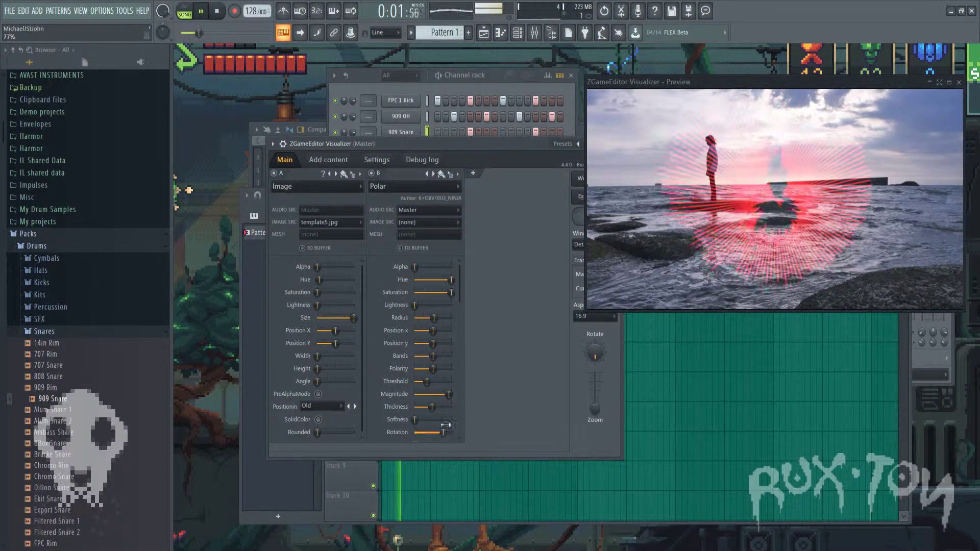
{"action": "left_click_drag", "start_coordinate": [460, 284], "coordinate": [467, 399]}
{"action": "key", "text": "space"}
{"action": "scroll", "coordinate": [467, 399], "scroll_direction": "down", "scroll_amount": 1}
{"action": "key", "text": "space"}
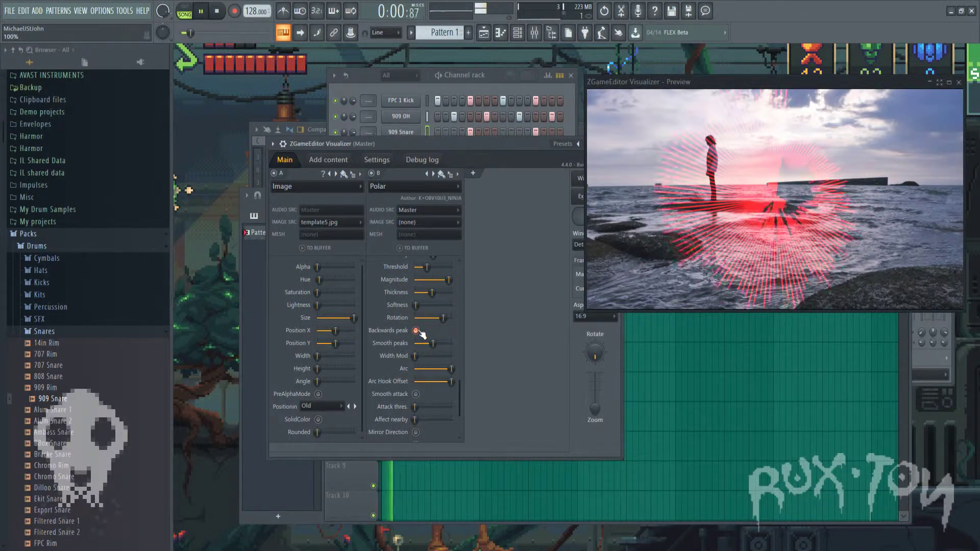
{"action": "key", "text": "space"}
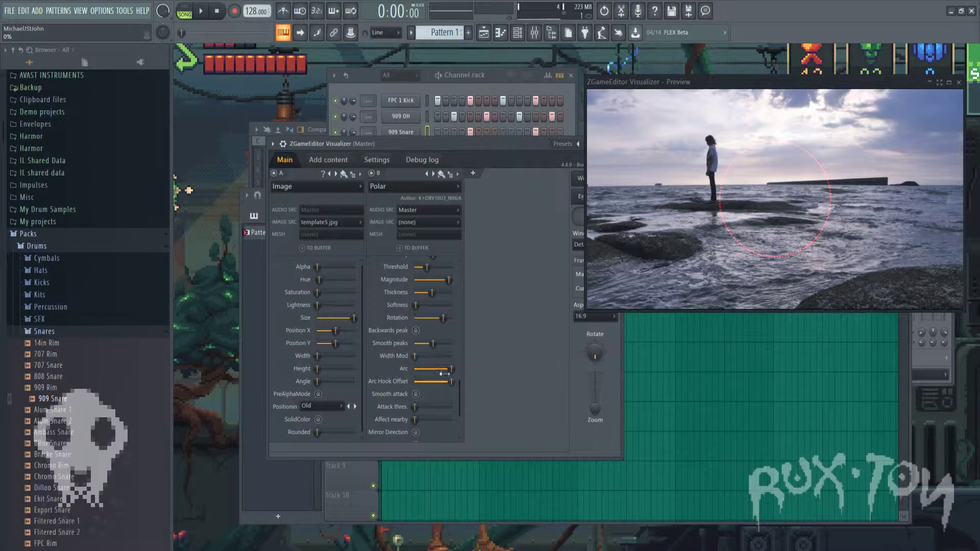
Step: Reduce the Polar effect's Arc so only part of the ring is drawn, previewing it with the song
{"action": "key", "text": "space"}
{"action": "left_click_drag", "start_coordinate": [445, 374], "coordinate": [427, 374]}
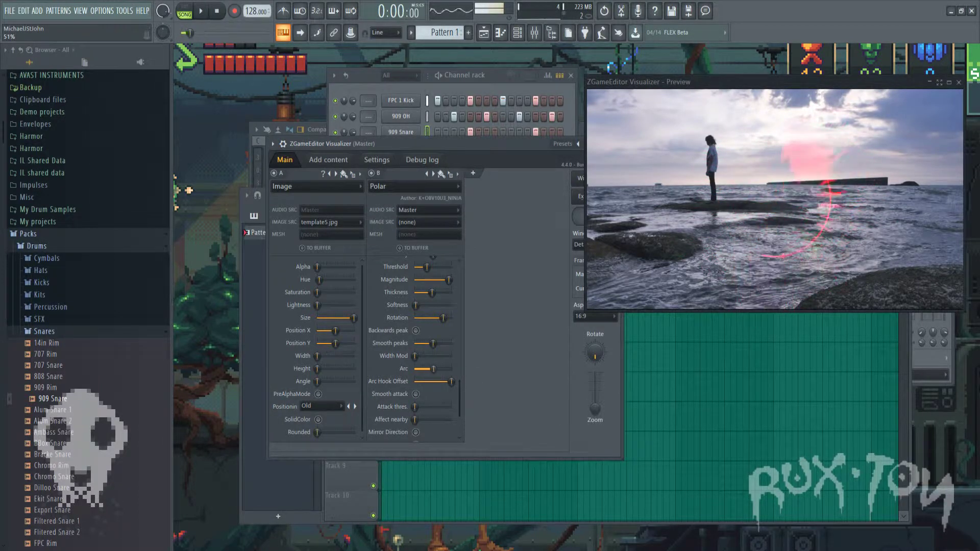
{"action": "key", "text": "space"}
{"action": "key", "text": "space"}
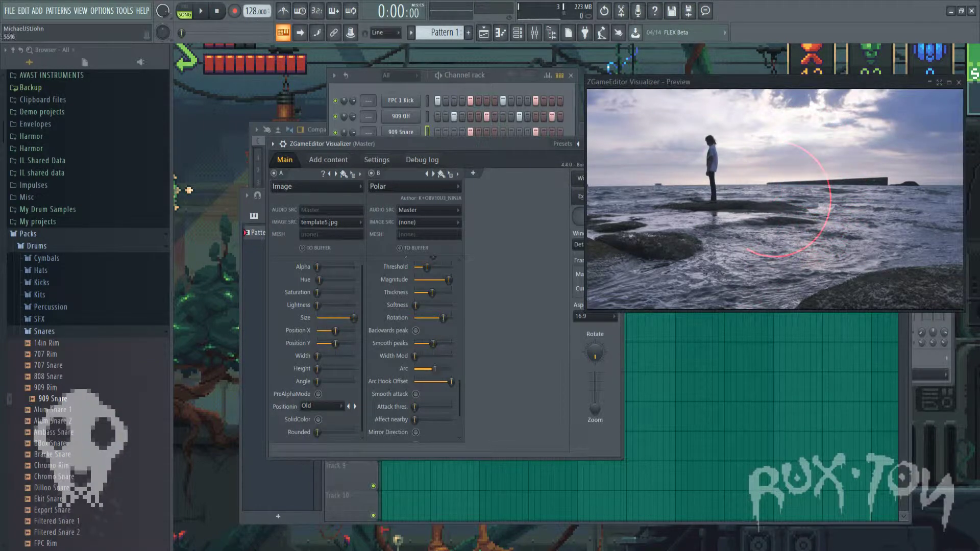
{"action": "left_click_drag", "start_coordinate": [433, 369], "coordinate": [443, 379]}
{"action": "right_click", "coordinate": [428, 373]}
Step: Switch layer B to the Reactive Sphere effect and play the song briefly
{"action": "left_click", "coordinate": [450, 175]}
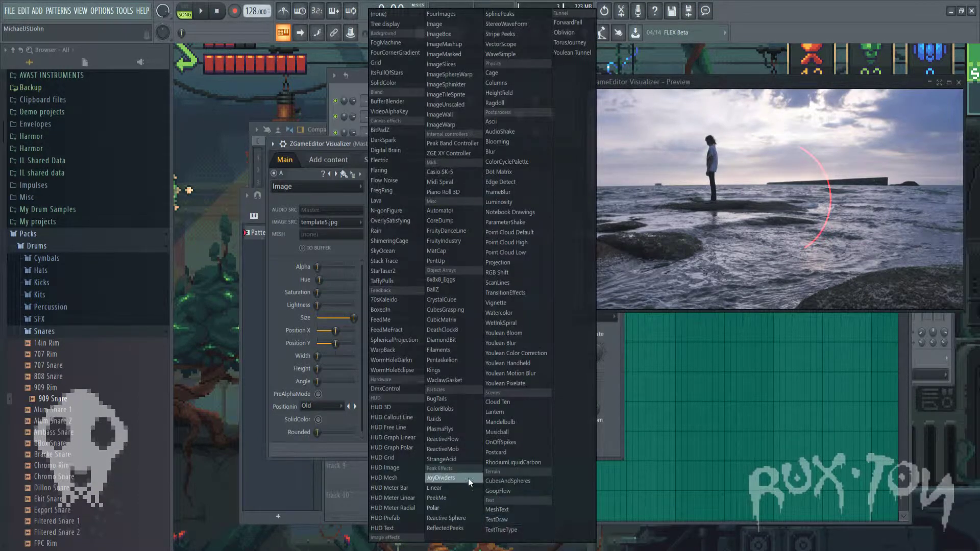
{"action": "left_click", "coordinate": [447, 518]}
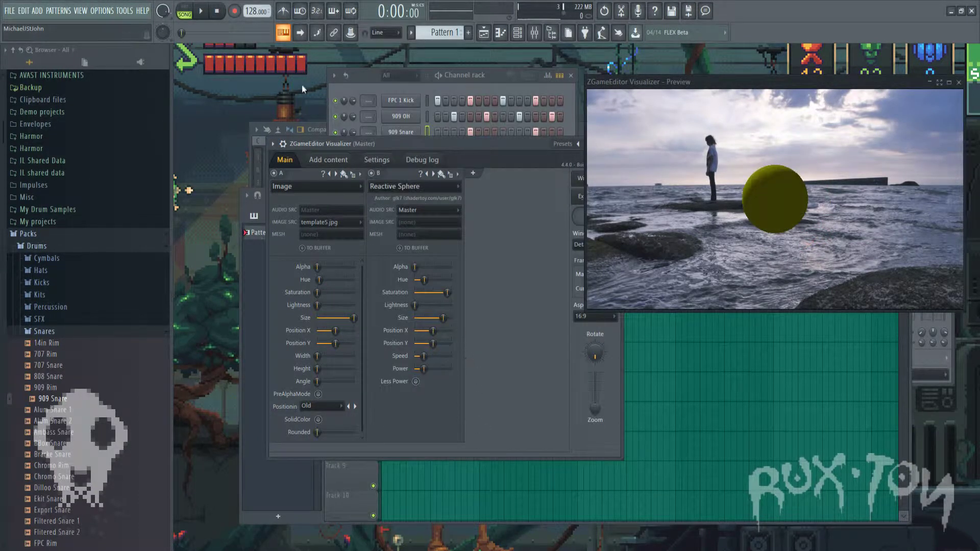
{"action": "key", "text": "space"}
{"action": "key", "text": "space"}
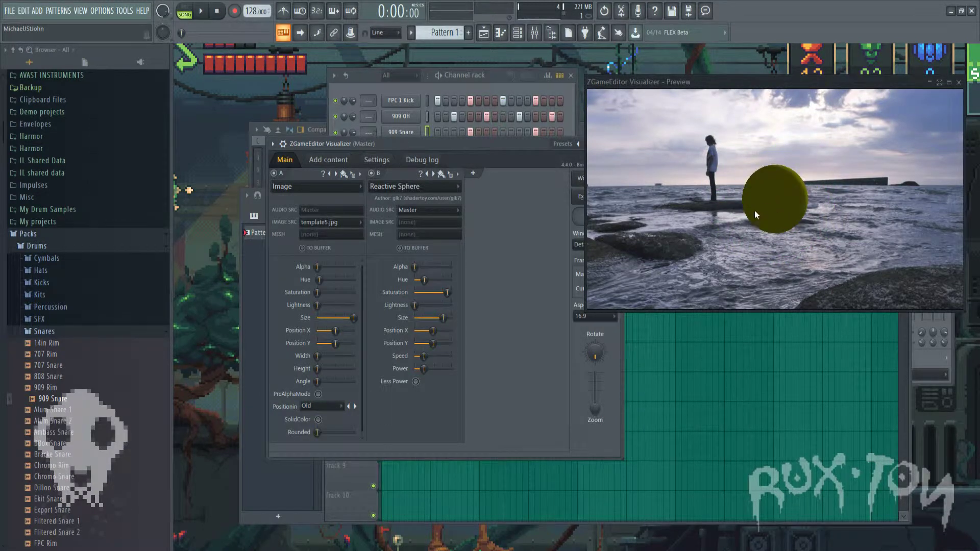
Step: Set the Reactive Sphere's size to 85% and preview it with short bursts of playback
{"action": "key", "text": "space"}
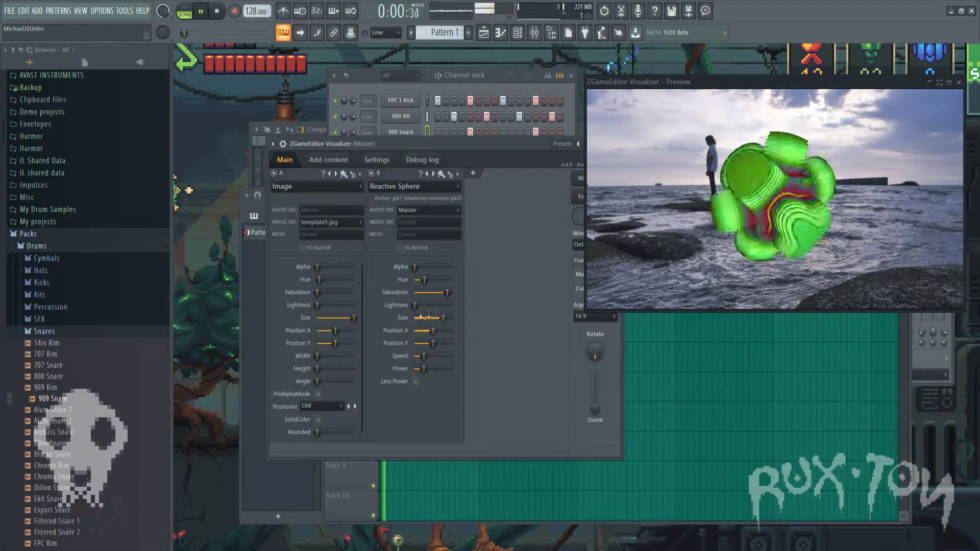
{"action": "key", "text": "space"}
{"action": "key", "text": "space"}
{"action": "key", "text": "space"}
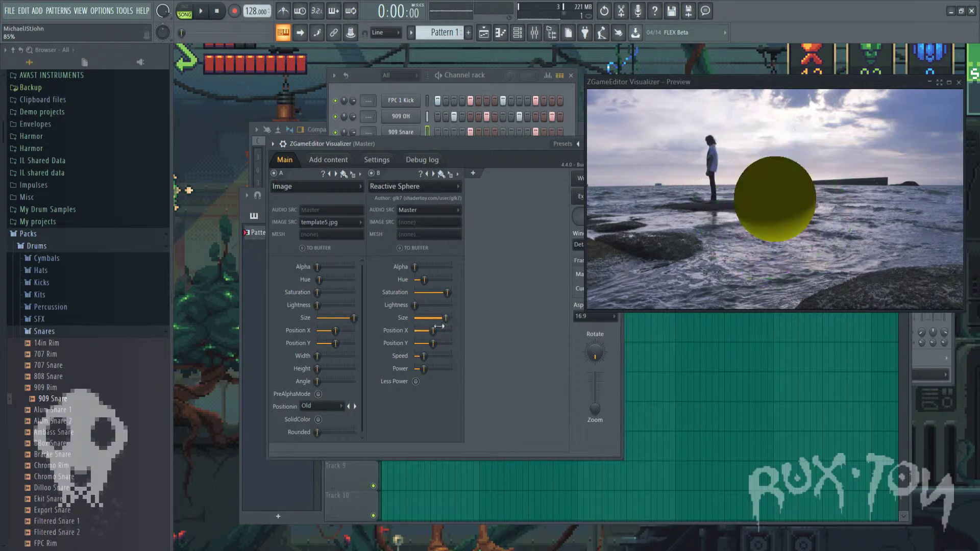
{"action": "key", "text": "space"}
Step: Try the Reactive Sphere's Lightness and Less Power controls, and raise its power to 88% during playback
{"action": "mouse_move", "coordinate": [415, 305]}
{"action": "left_mouse_down"}
{"action": "mouse_move", "coordinate": [451, 305]}
{"action": "mouse_move", "coordinate": [414, 305]}
{"action": "left_mouse_up"}
{"action": "key", "text": "space"}
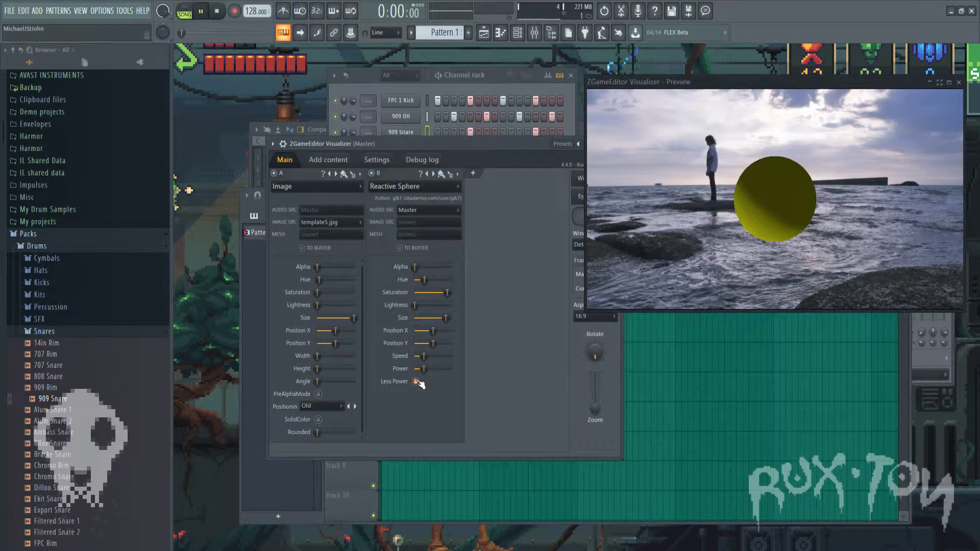
{"action": "key", "text": "space"}
{"action": "left_click_drag", "start_coordinate": [424, 368], "coordinate": [446, 368]}
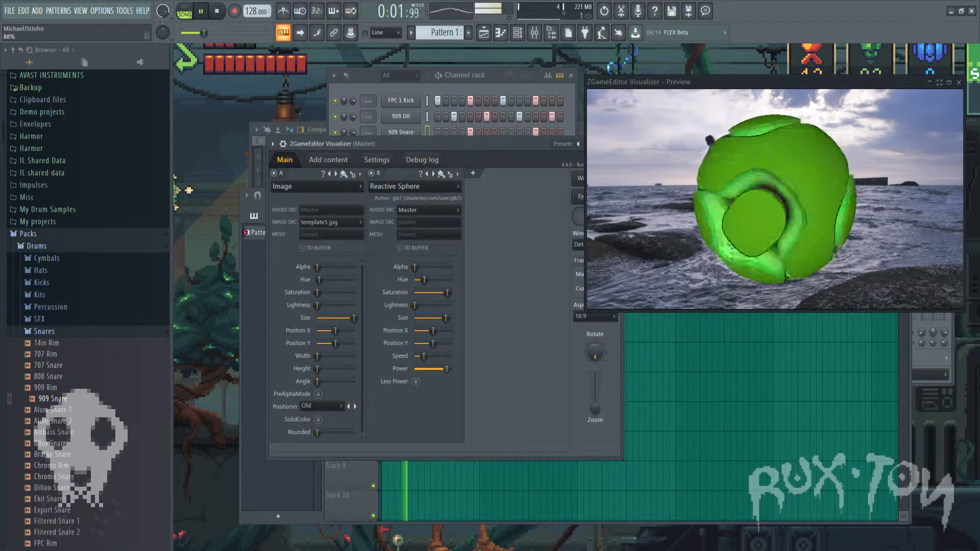
{"action": "key", "text": "space"}
Step: Return layer B to the Polar effect and start playing the song
{"action": "left_click", "coordinate": [414, 186]}
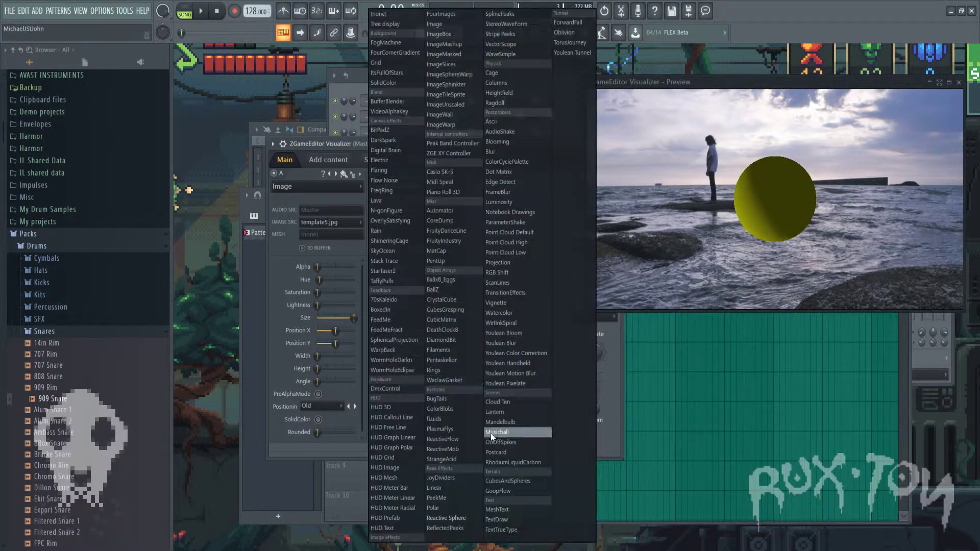
{"action": "left_click", "coordinate": [439, 506]}
{"action": "key", "text": "space"}
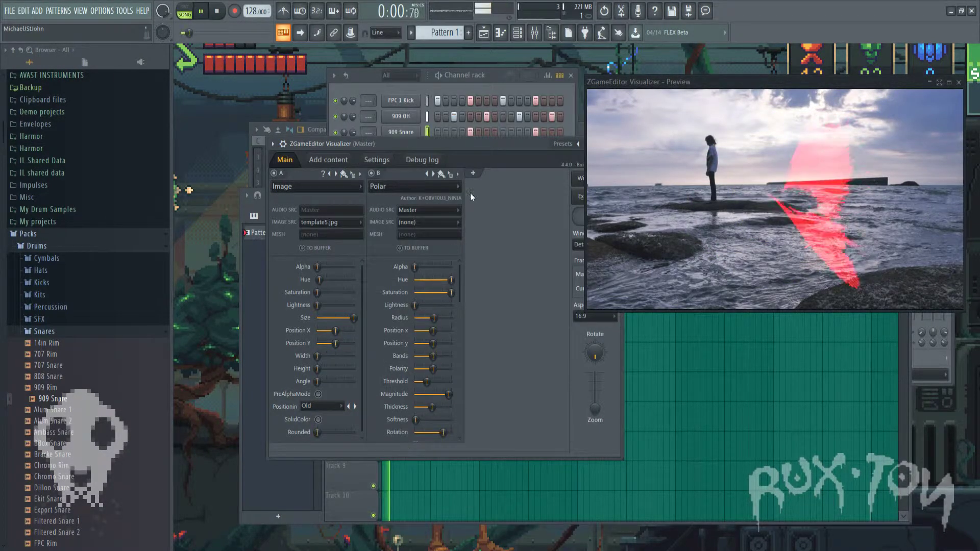
Step: Preview the Polar effect over the image with short bursts of playback
{"action": "key", "text": "space"}
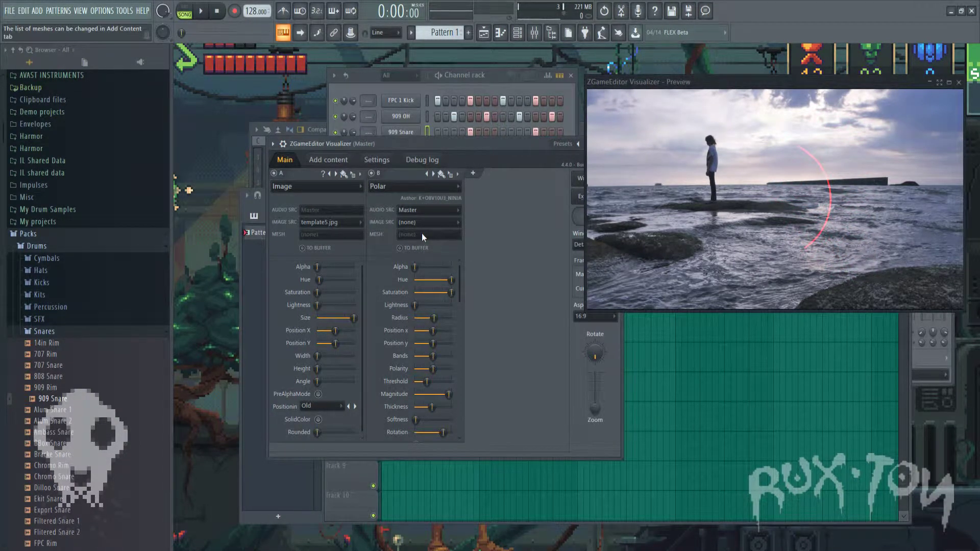
{"action": "key", "text": "space"}
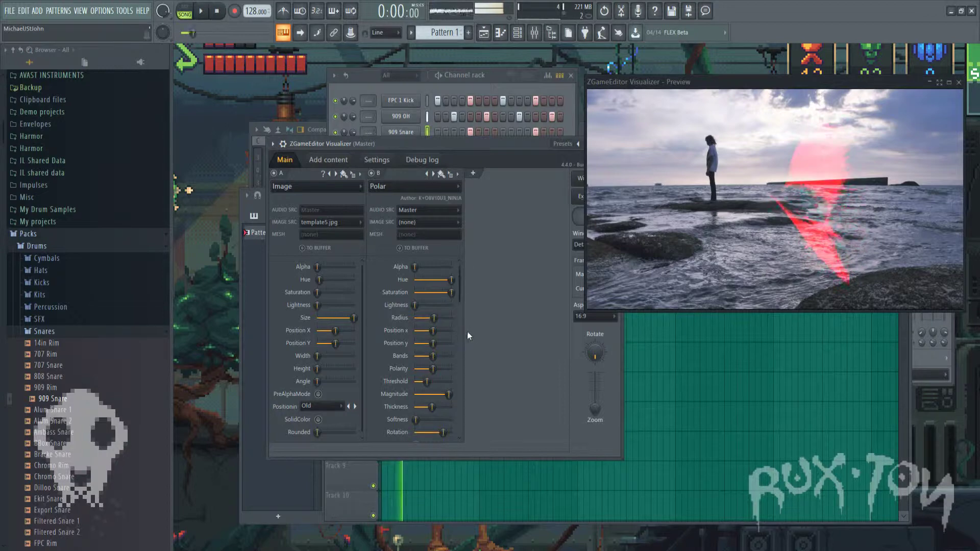
{"action": "key", "text": "space"}
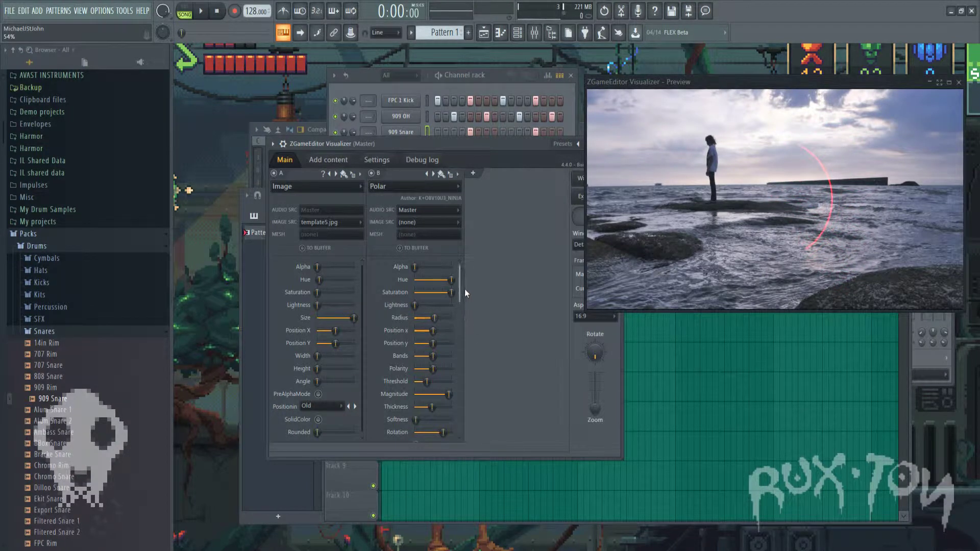
Step: Extend Polar's Arc to a full circle with Arc Hook Offset near its minimum, and set Magnitude to 46% during playback
{"action": "left_click_drag", "start_coordinate": [465, 289], "coordinate": [432, 417]}
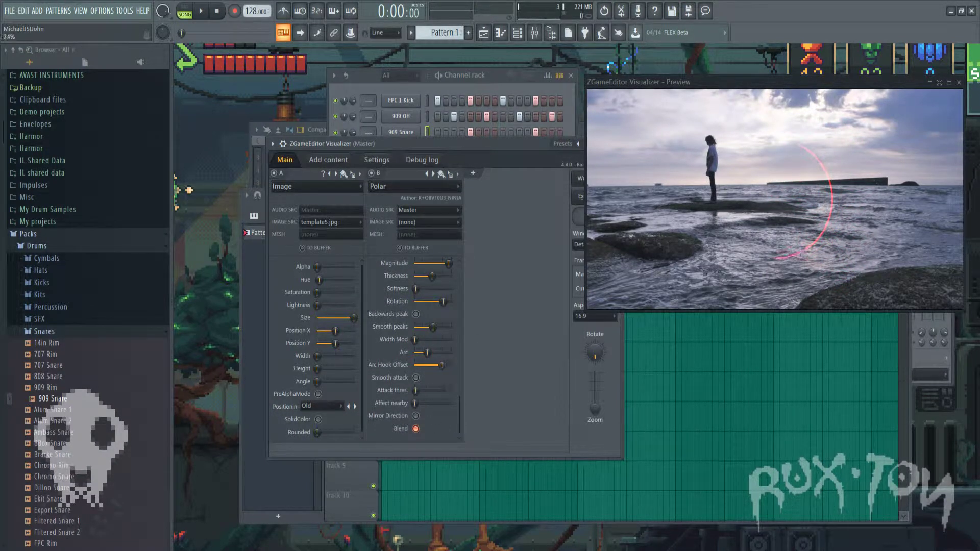
{"action": "left_click_drag", "start_coordinate": [442, 365], "coordinate": [620, 357]}
{"action": "key", "text": "space"}
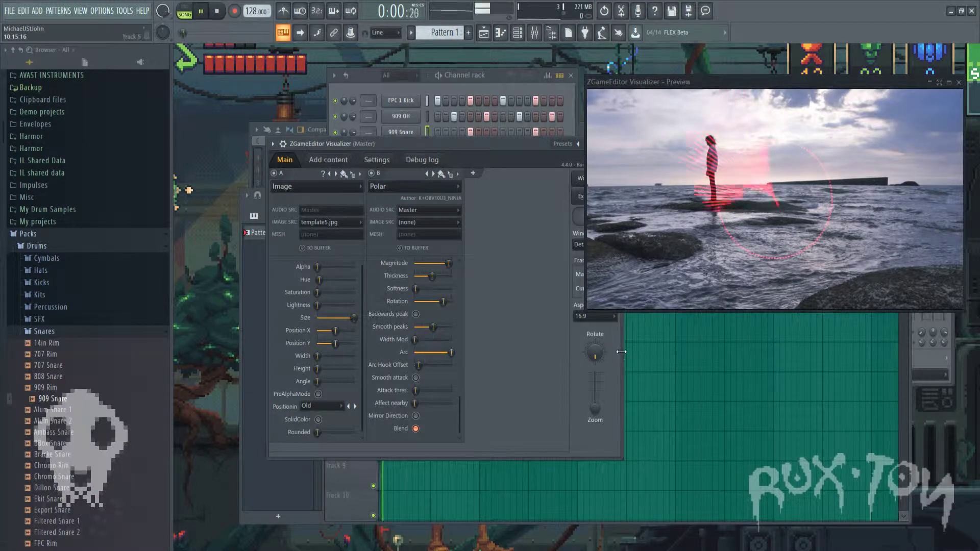
{"action": "left_click_drag", "start_coordinate": [449, 263], "coordinate": [431, 263]}
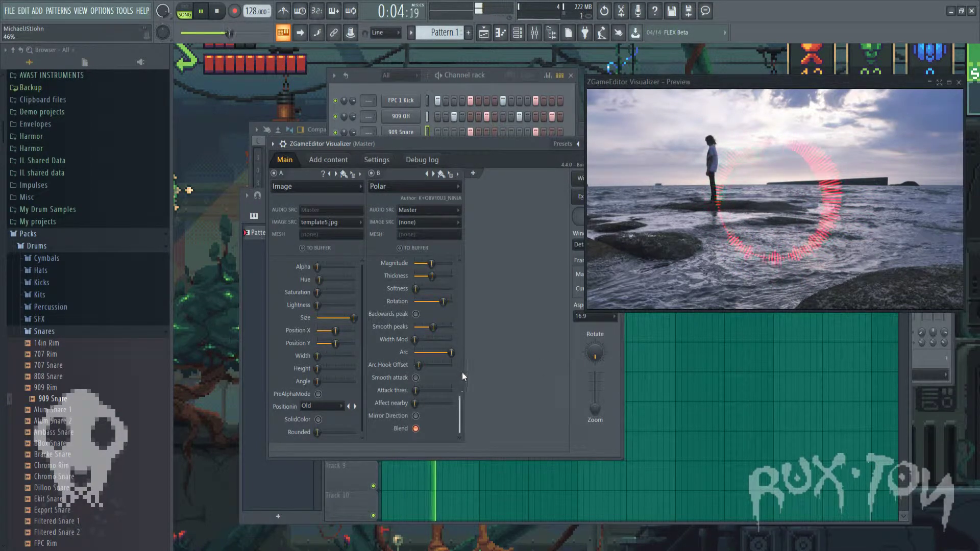
{"action": "key", "text": "space"}
Step: Turn the Polar ring white by setting its Hue and Saturation to 0%, and try the image layer's Size control
{"action": "scroll", "coordinate": [456, 396], "scroll_direction": "up", "scroll_amount": 5}
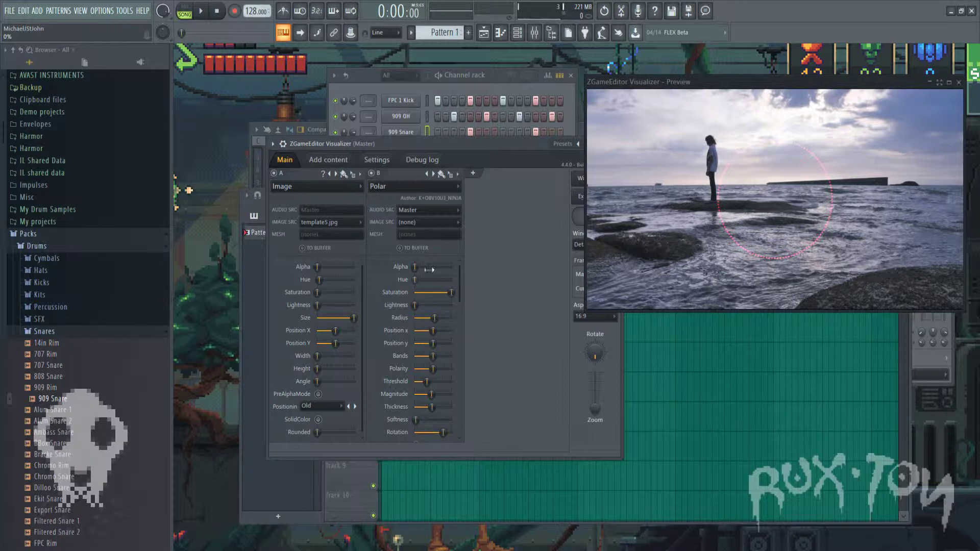
{"action": "left_click_drag", "start_coordinate": [444, 290], "coordinate": [414, 292]}
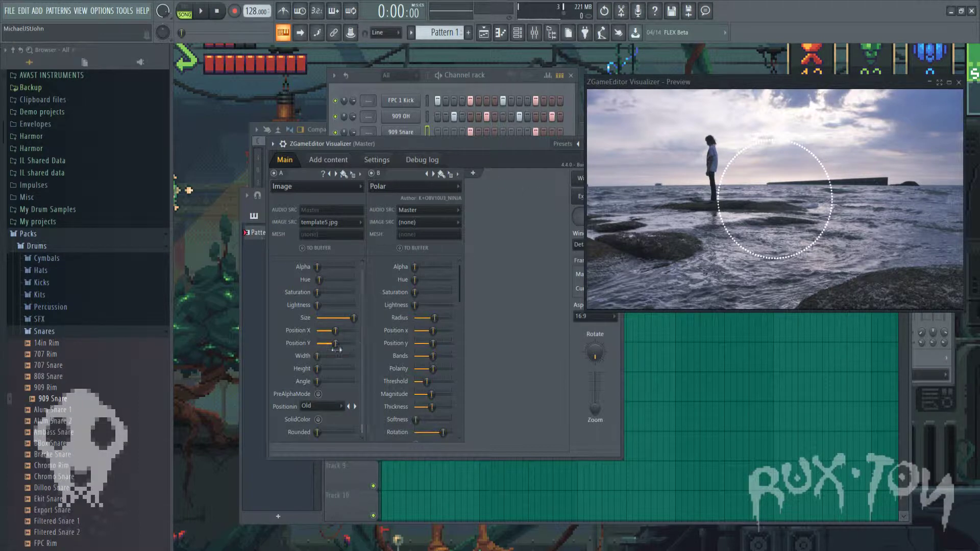
{"action": "mouse_move", "coordinate": [353, 319]}
{"action": "left_mouse_down"}
{"action": "mouse_move", "coordinate": [316, 318]}
{"action": "mouse_move", "coordinate": [349, 318]}
{"action": "left_mouse_up"}
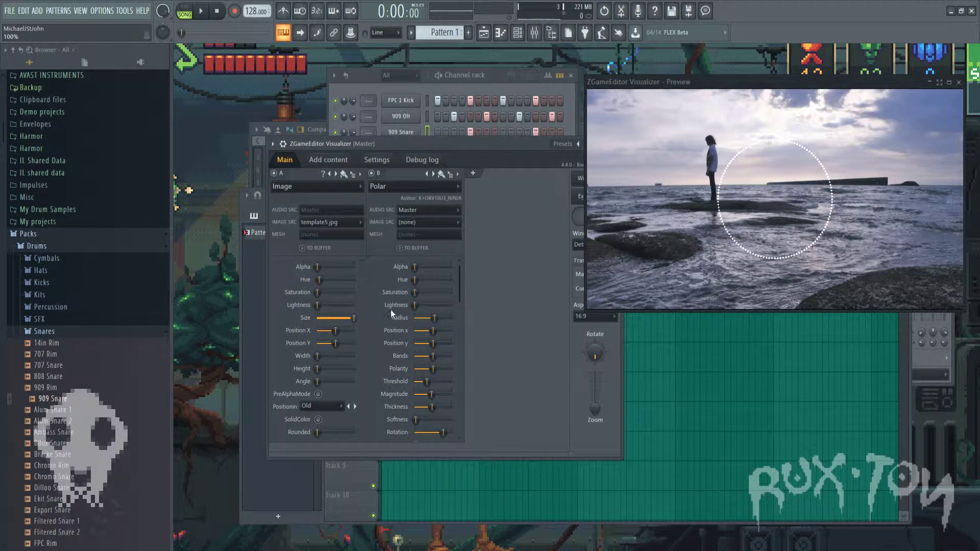
Step: Add a layer C with the AudioShake effect and preview it by playing the song briefly
{"action": "left_click", "coordinate": [477, 174]}
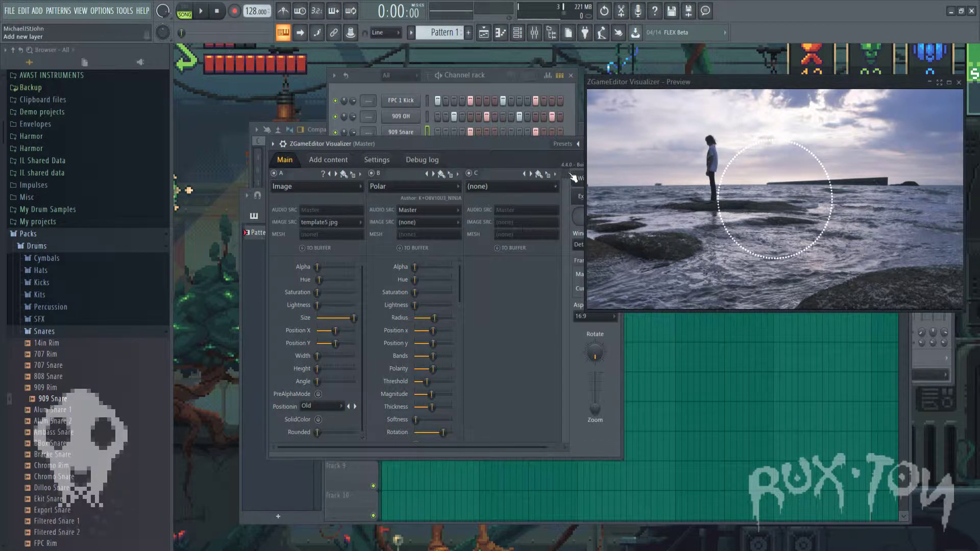
{"action": "left_click_drag", "start_coordinate": [435, 455], "coordinate": [514, 451]}
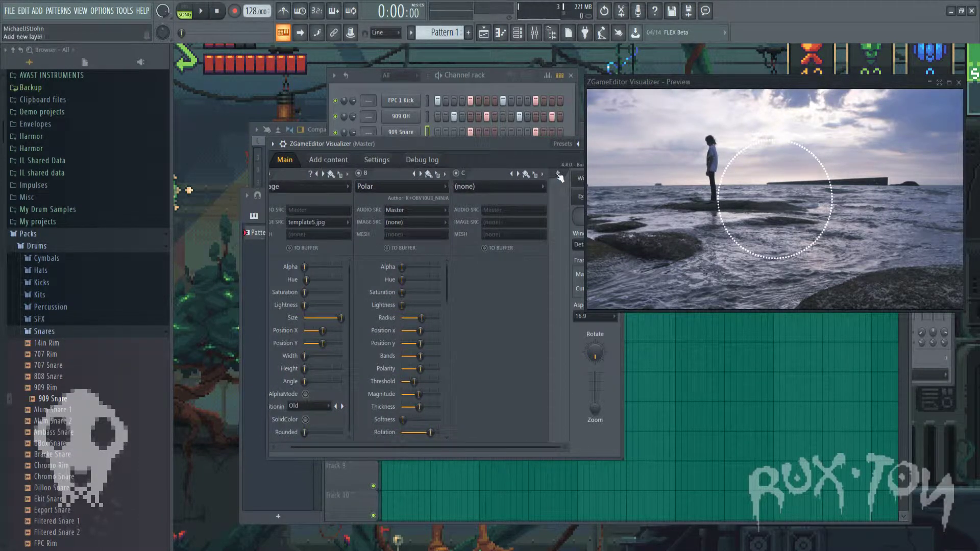
{"action": "left_click", "coordinate": [498, 187]}
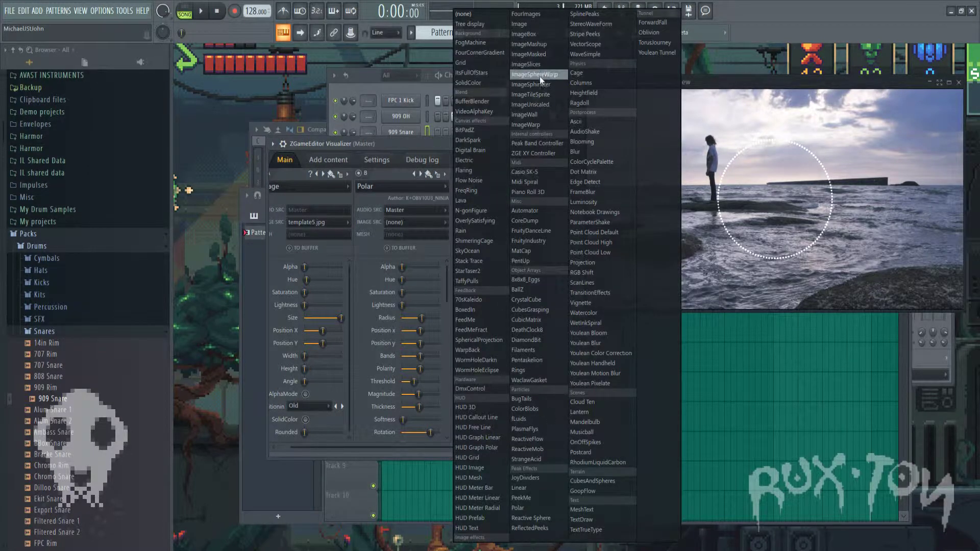
{"action": "left_click", "coordinate": [576, 131]}
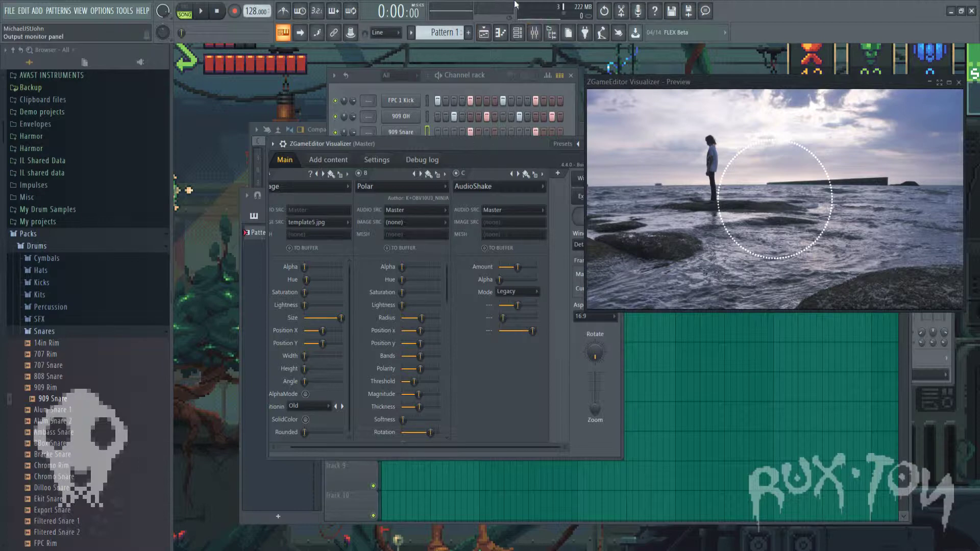
{"action": "key", "text": "space"}
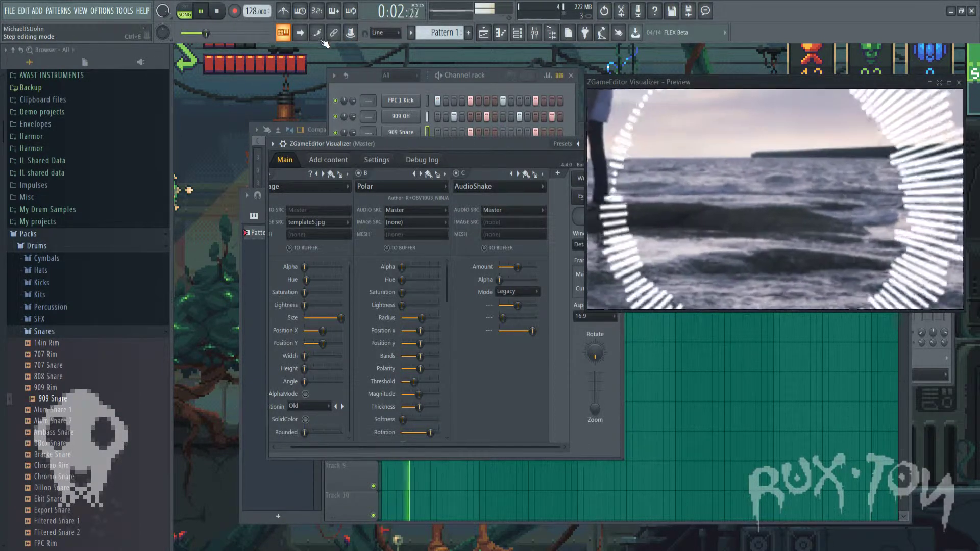
{"action": "key", "text": "space"}
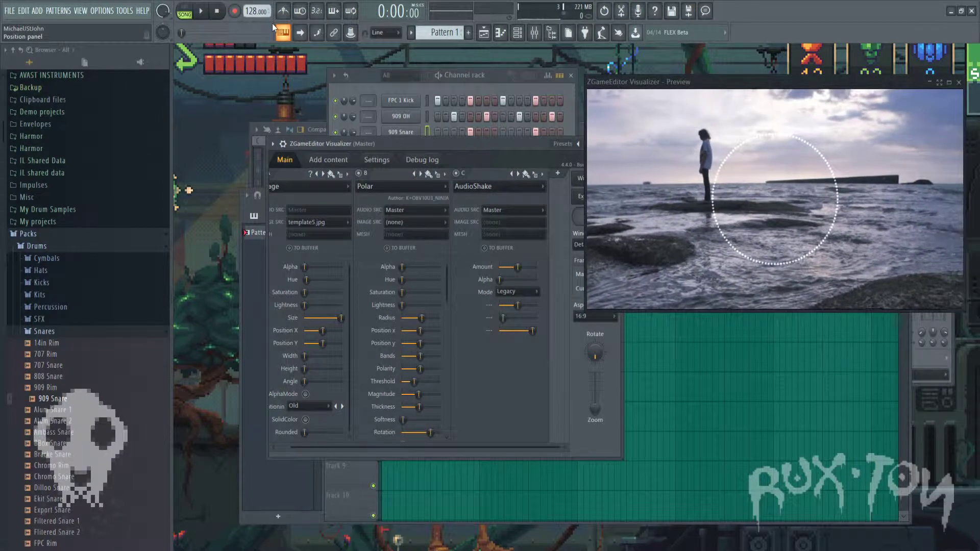
Step: Switch AudioShake to Freq Range mode, lower its Maximum, and preview the shake with playback
{"action": "left_click", "coordinate": [516, 292]}
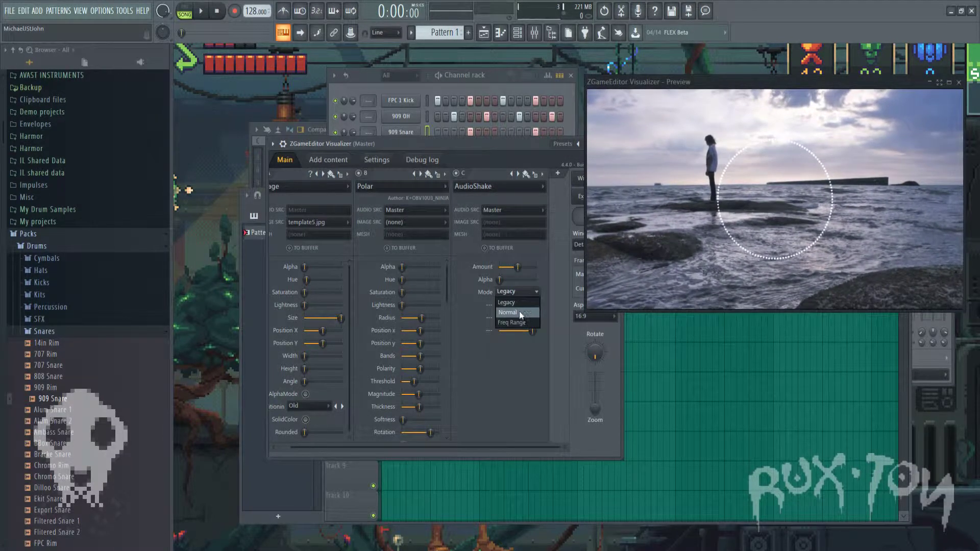
{"action": "left_click", "coordinate": [515, 324]}
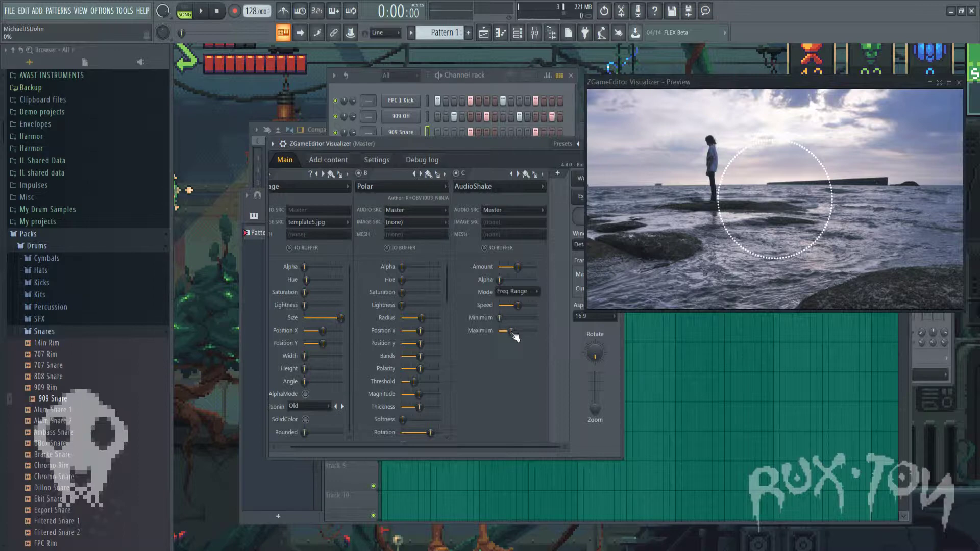
{"action": "key", "text": "space"}
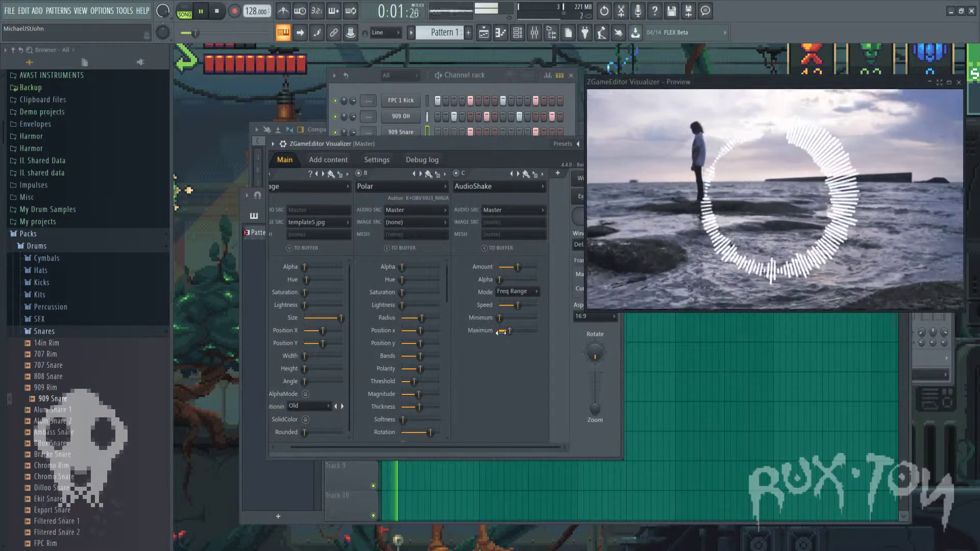
{"action": "key", "text": "space"}
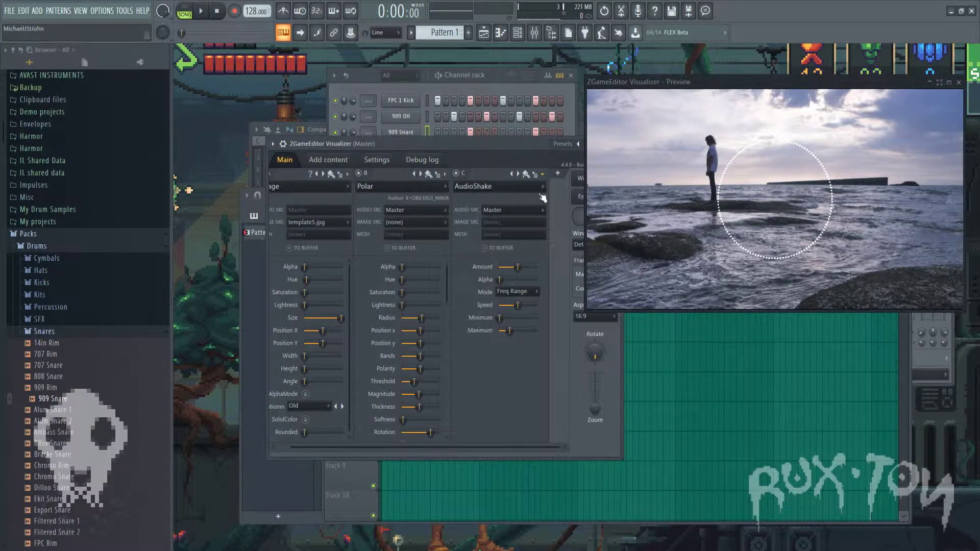
Step: Move the AudioShake layer ahead of the Polar layer so only the image shakes, and preview it with playback
{"action": "left_click", "coordinate": [543, 176]}
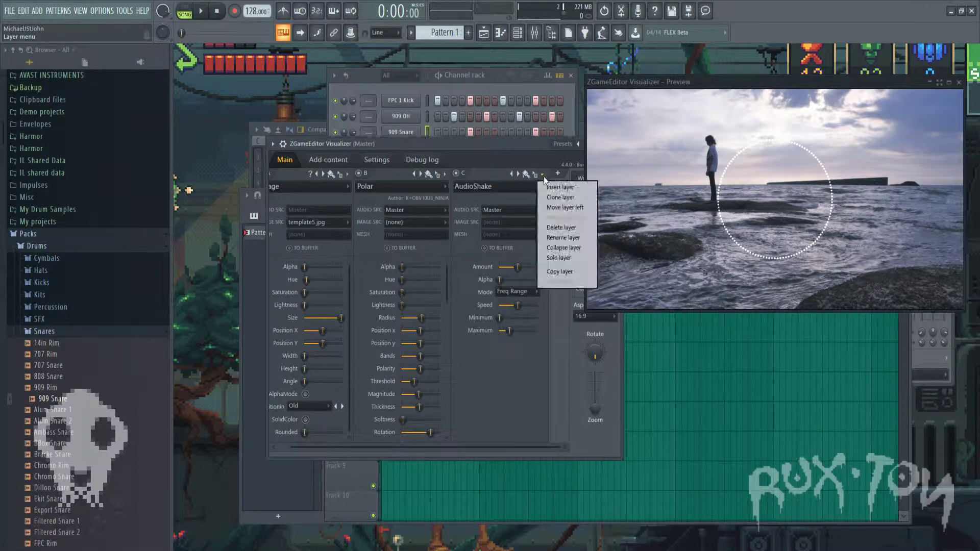
{"action": "left_click", "coordinate": [583, 207]}
{"action": "key", "text": "space"}
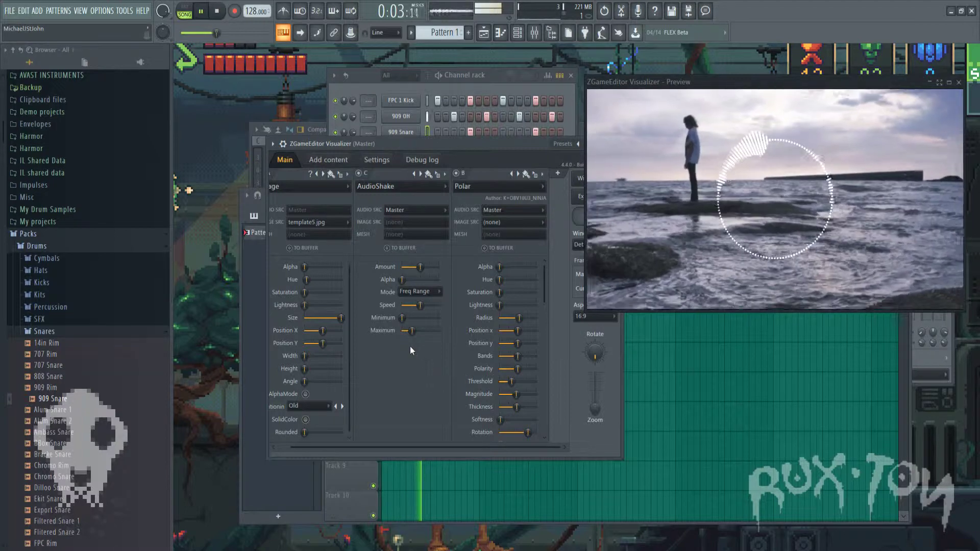
{"action": "key", "text": "space"}
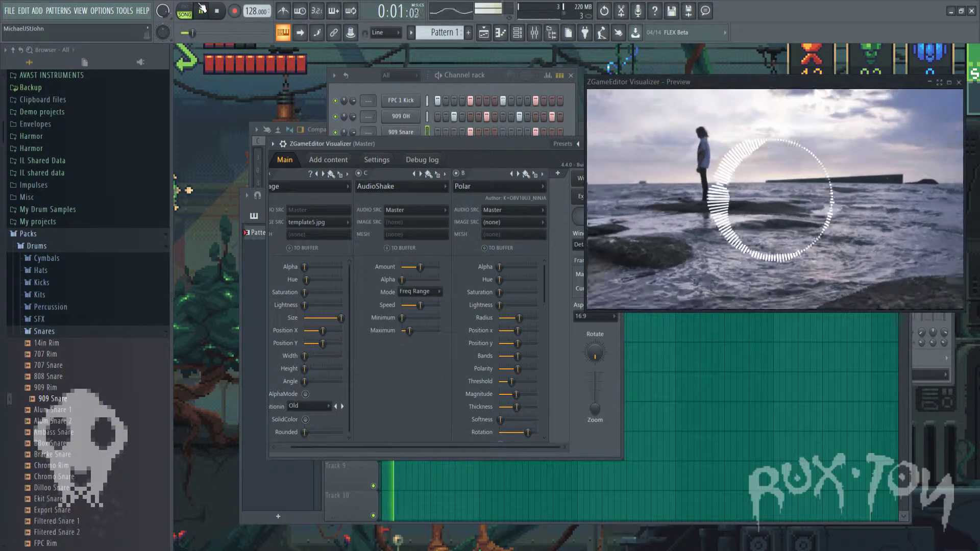
Step: Lower AudioShake's Maximum further and set its Speed to 100%, checking the shake with playback
{"action": "left_click_drag", "start_coordinate": [411, 331], "coordinate": [408, 334]}
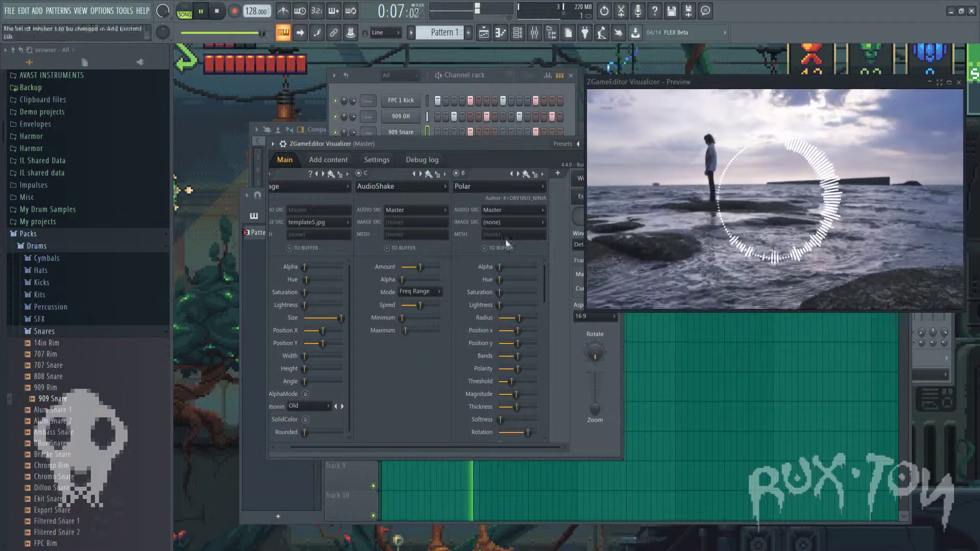
{"action": "mouse_move", "coordinate": [419, 305]}
{"action": "left_mouse_down"}
{"action": "mouse_move", "coordinate": [437, 308]}
{"action": "mouse_move", "coordinate": [413, 309]}
{"action": "left_mouse_up"}
{"action": "key", "text": "space"}
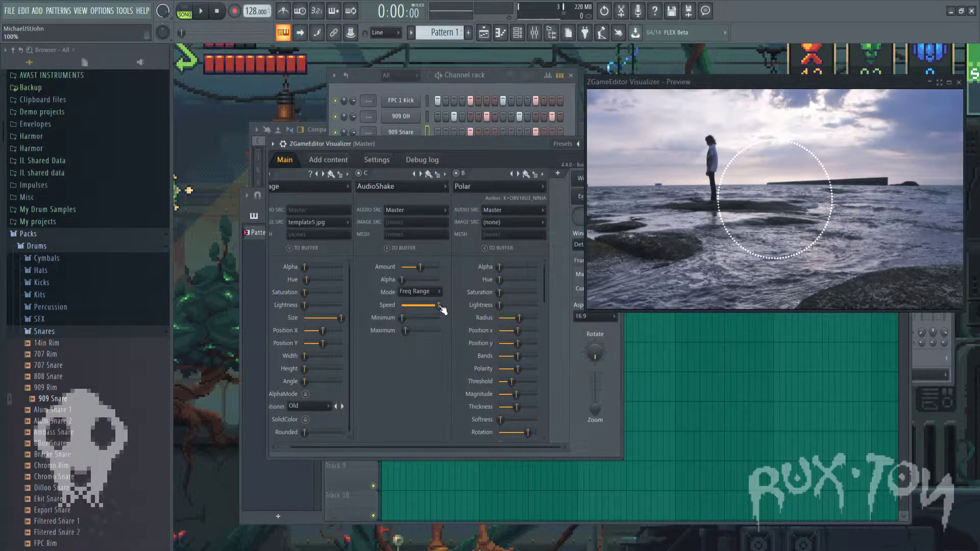
{"action": "key", "text": "space"}
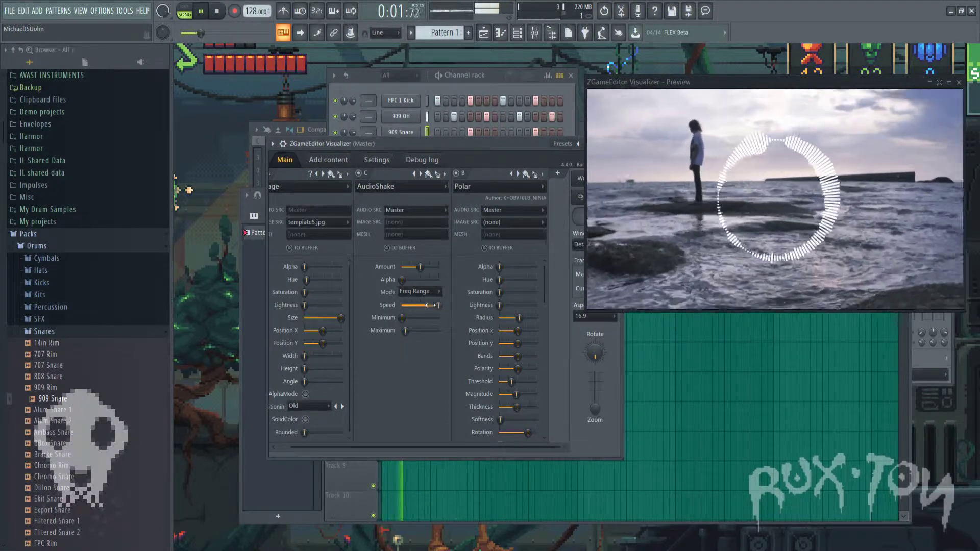
{"action": "key", "text": "space"}
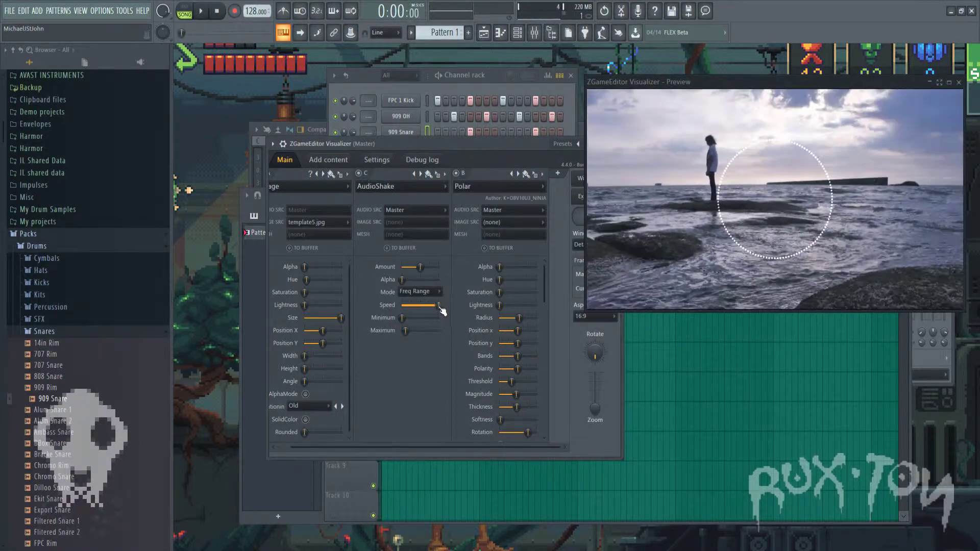
Step: Set AudioShake's Amount to 24% while the song plays, and stop playback
{"action": "key", "text": "space"}
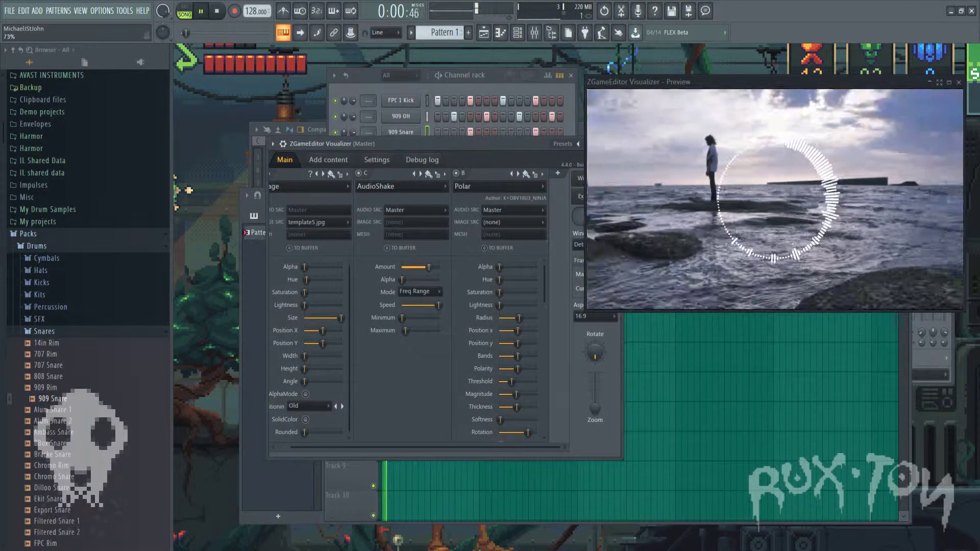
{"action": "mouse_move", "coordinate": [432, 272]}
{"action": "left_mouse_down"}
{"action": "mouse_move", "coordinate": [407, 274]}
{"action": "mouse_move", "coordinate": [415, 272]}
{"action": "left_mouse_up"}
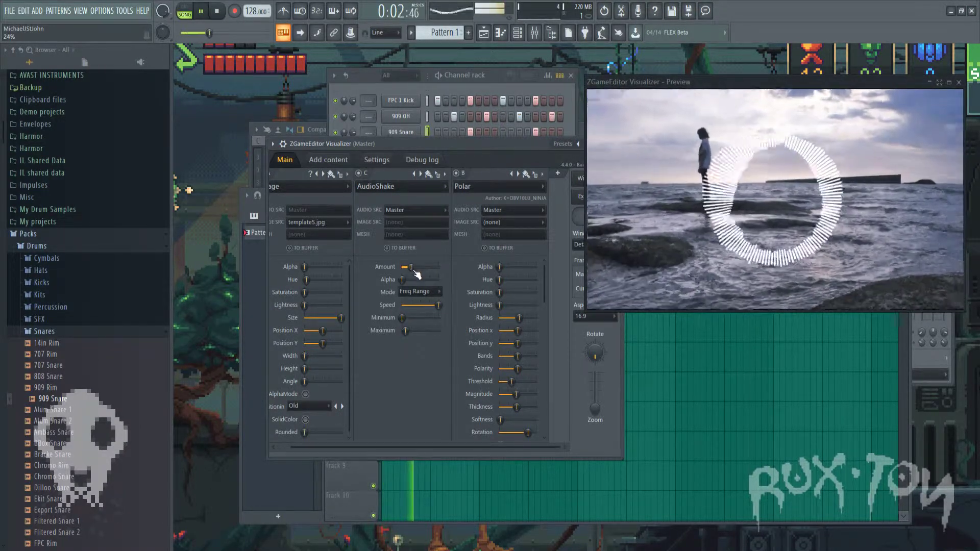
{"action": "key", "text": "space"}
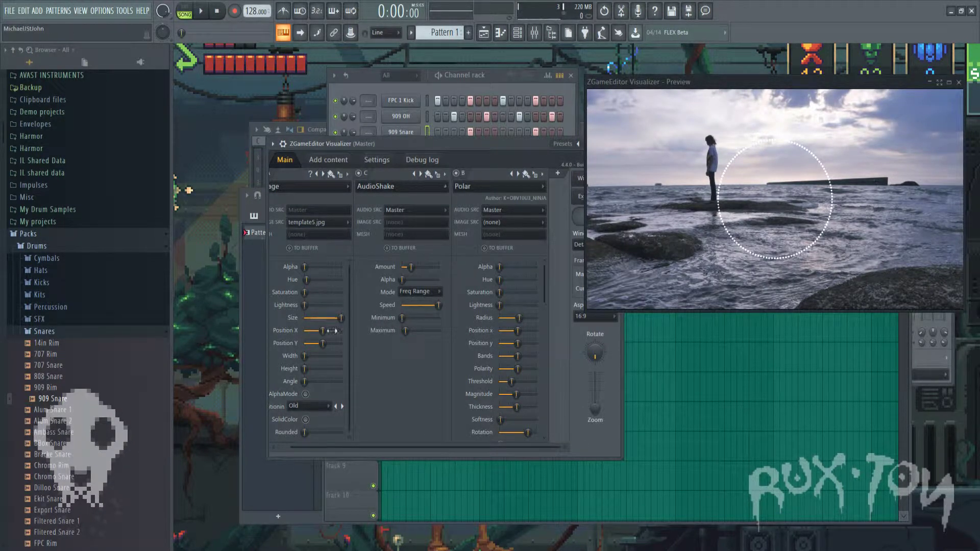
Step: Disable the AudioShake layer
{"action": "left_click", "coordinate": [444, 174]}
{"action": "left_click", "coordinate": [386, 179]}
{"action": "left_click", "coordinate": [358, 173]}
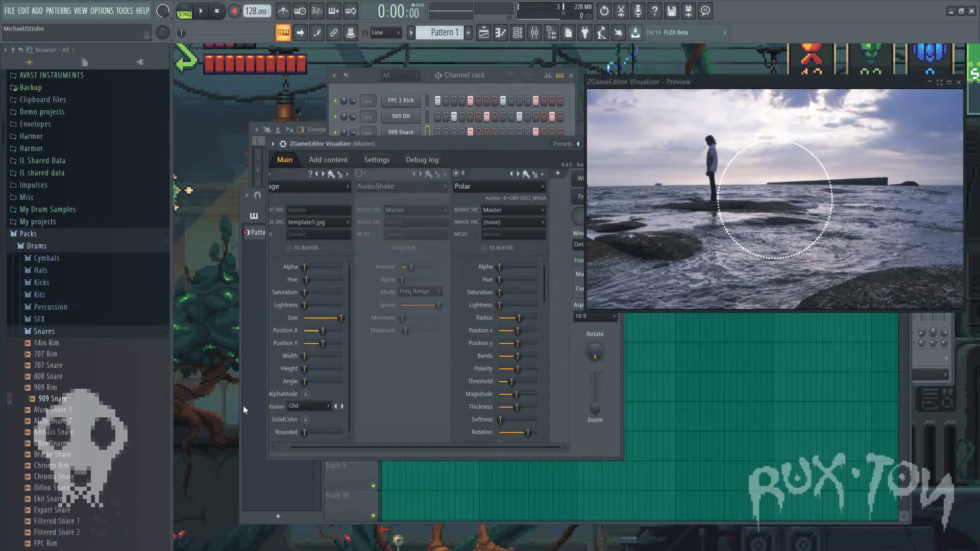
Step: Create an automation clip for the image layer's Width spanning the first beat of the song
{"action": "left_click", "coordinate": [701, 451]}
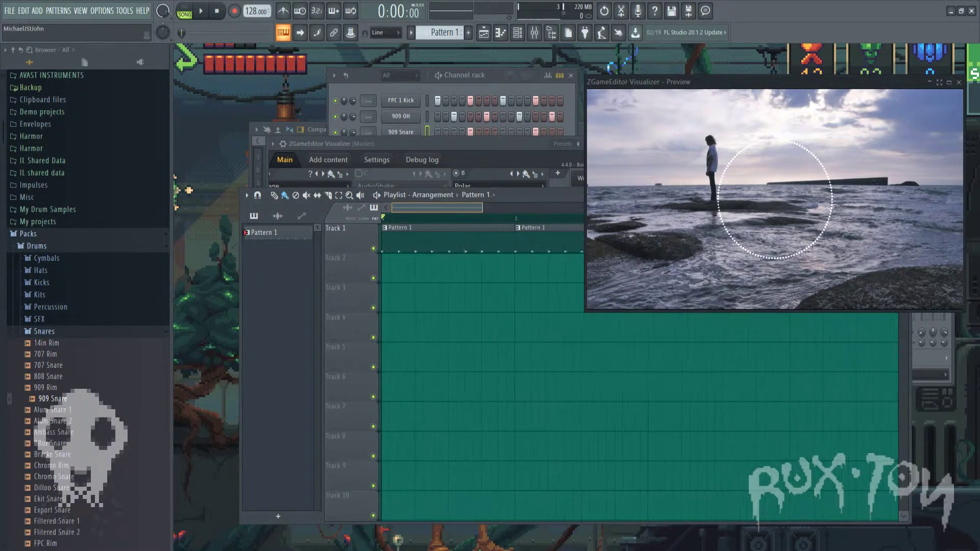
{"action": "left_click", "coordinate": [358, 147]}
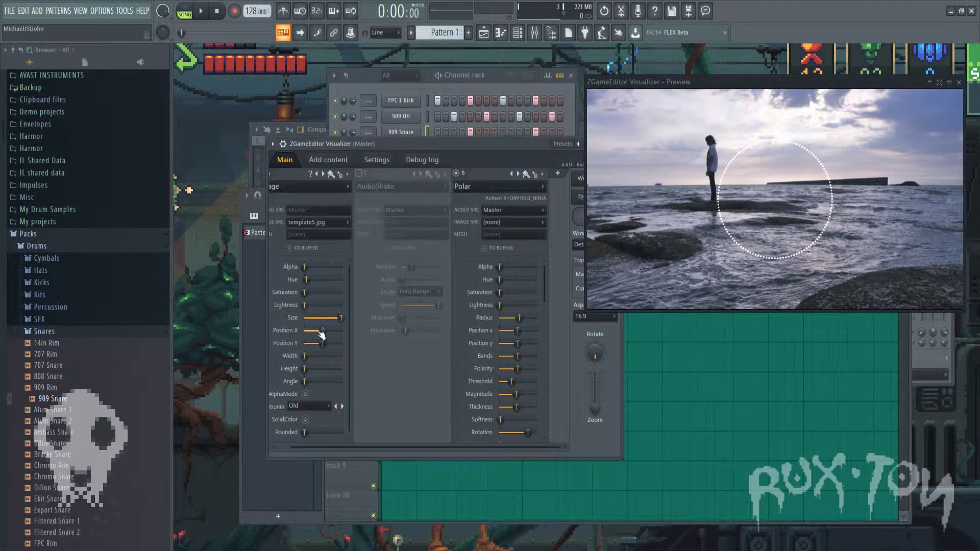
{"action": "left_click", "coordinate": [744, 398]}
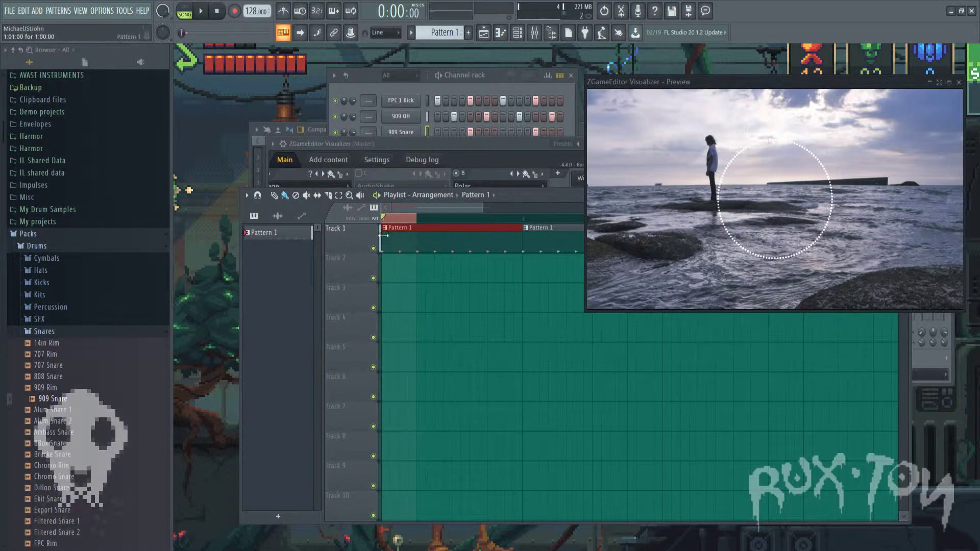
{"action": "left_click", "coordinate": [351, 147]}
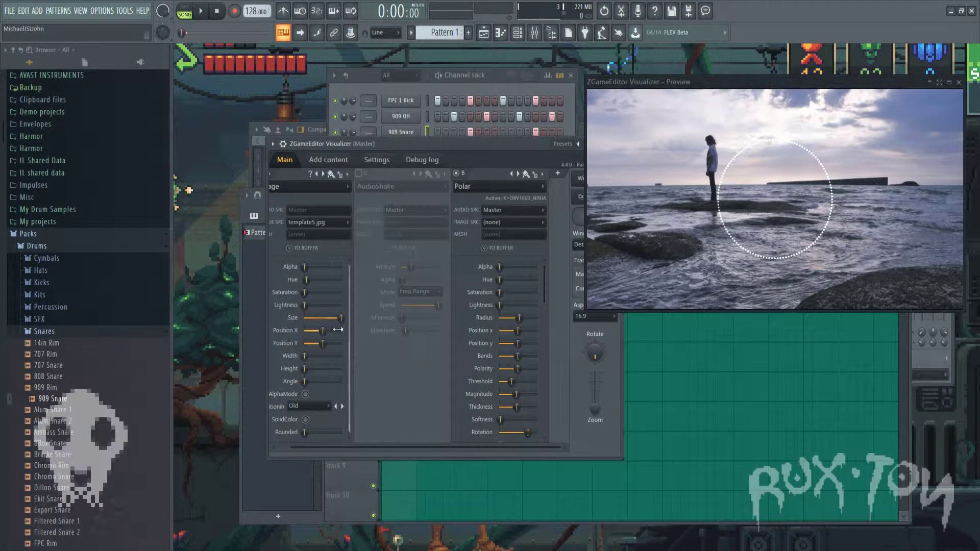
{"action": "right_click", "coordinate": [308, 358]}
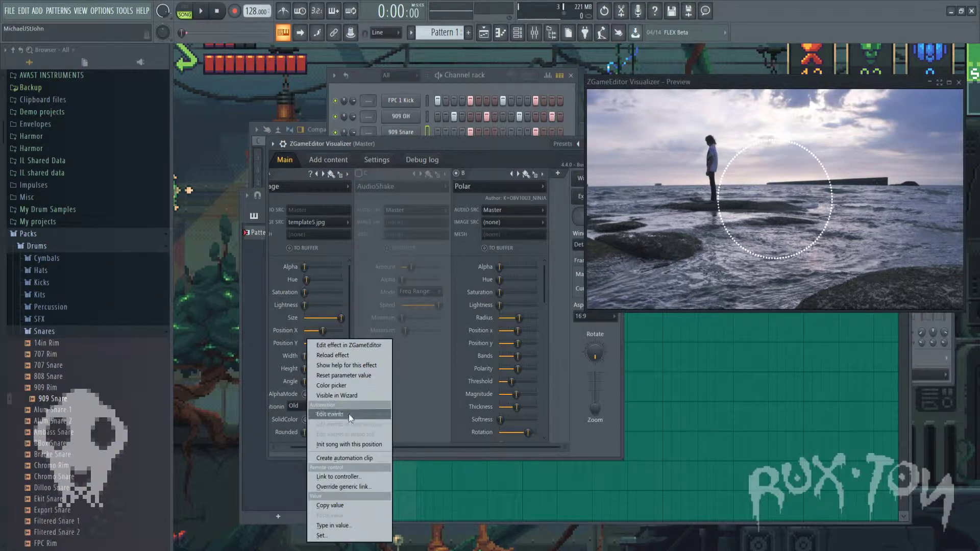
{"action": "left_click", "coordinate": [359, 456]}
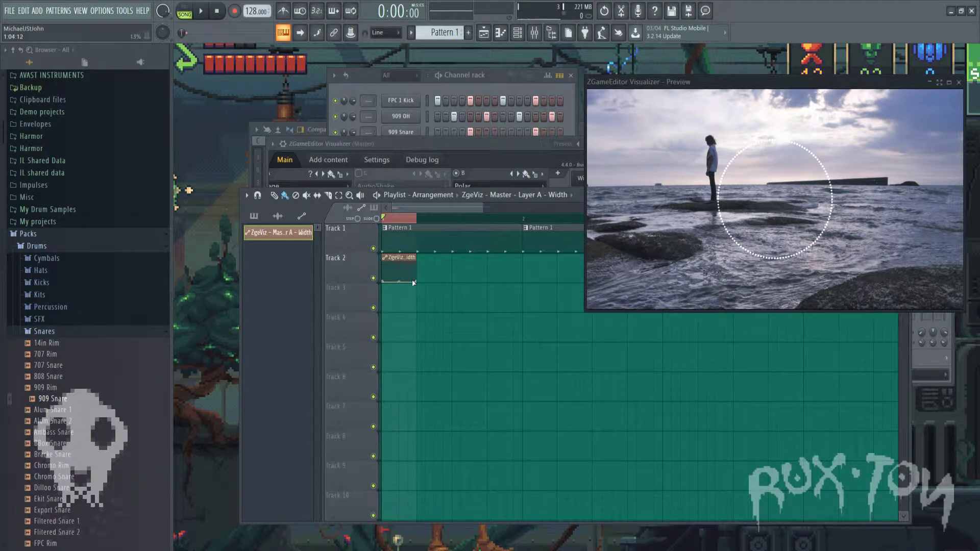
Step: Shape the Width automation as a curved rise to a peak late in the beat, dropping back at its end, and preview it
{"action": "left_click_drag", "start_coordinate": [418, 280], "coordinate": [416, 281]}
{"action": "key", "text": "space"}
{"action": "key", "text": "space"}
{"action": "key", "text": "space"}
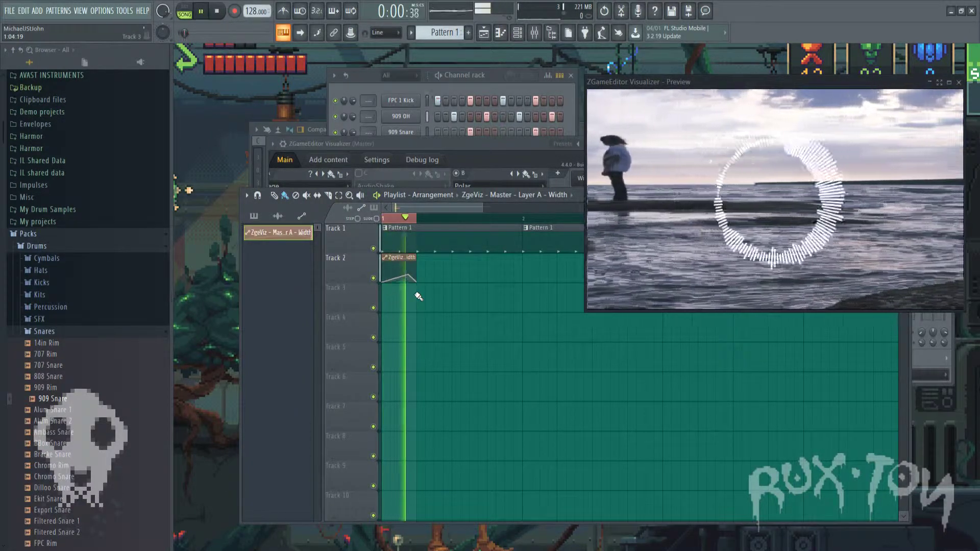
{"action": "key", "text": "space"}
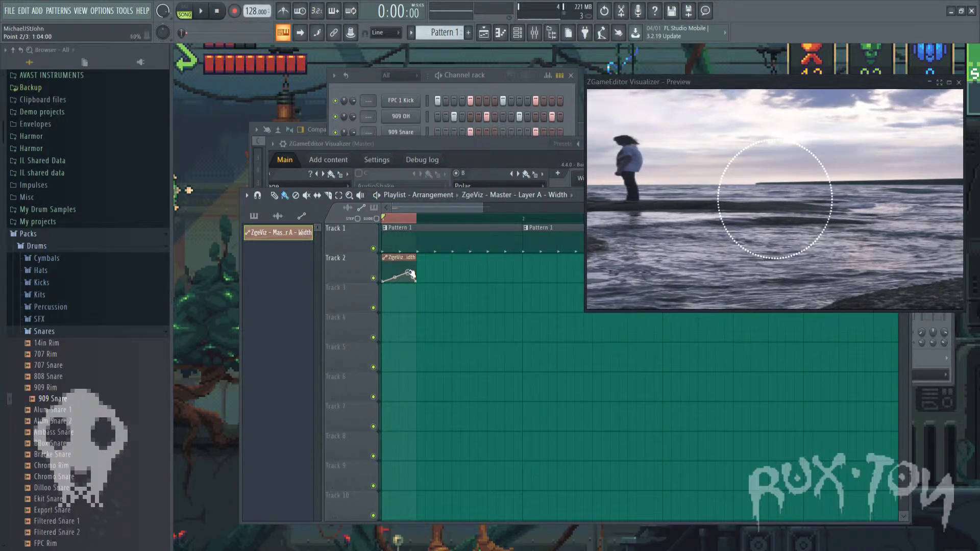
{"action": "left_click_drag", "start_coordinate": [397, 275], "coordinate": [396, 268]}
{"action": "key", "text": "space"}
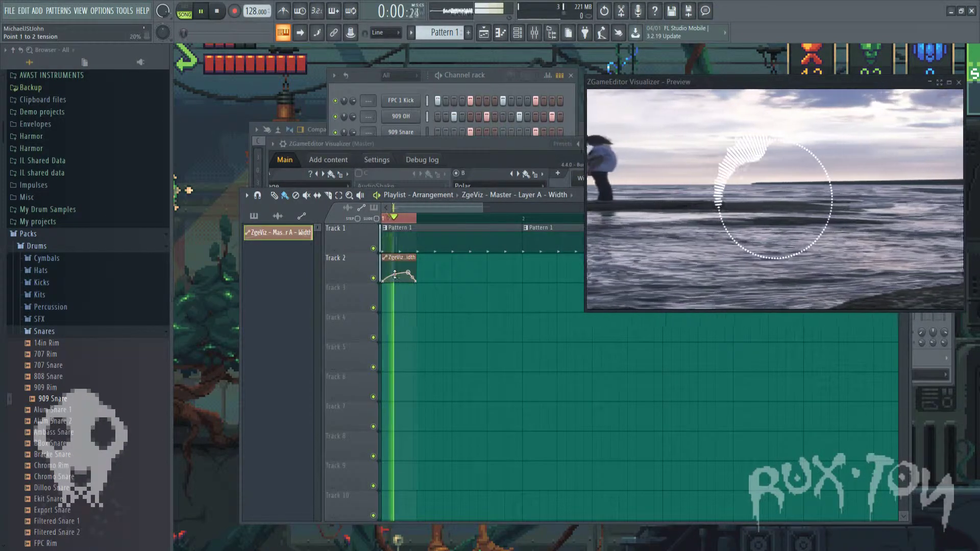
{"action": "key", "text": "space"}
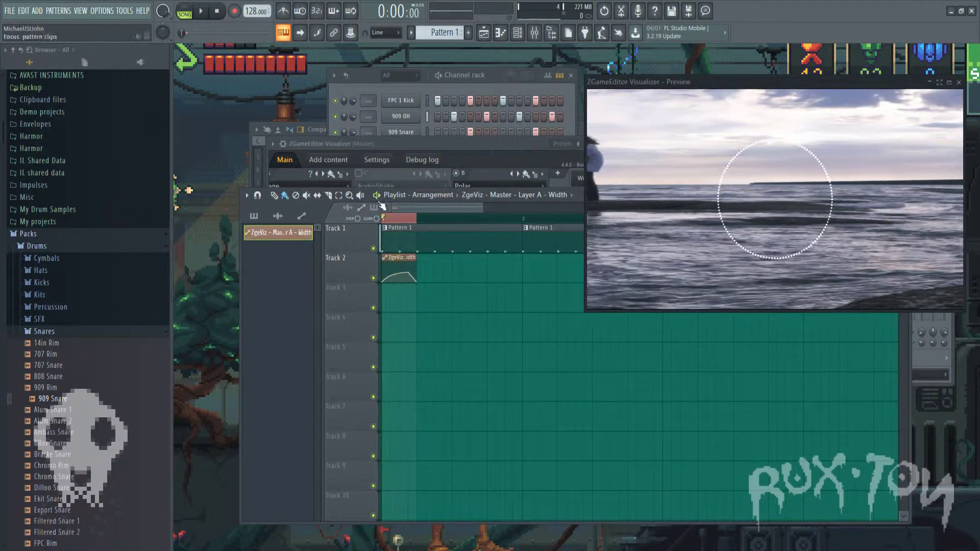
Step: Link the image's Height to the ZgeViz - Master - Layer A - Width automation clip and preview the zoom with playback
{"action": "left_click_drag", "start_coordinate": [339, 143], "coordinate": [353, 143]}
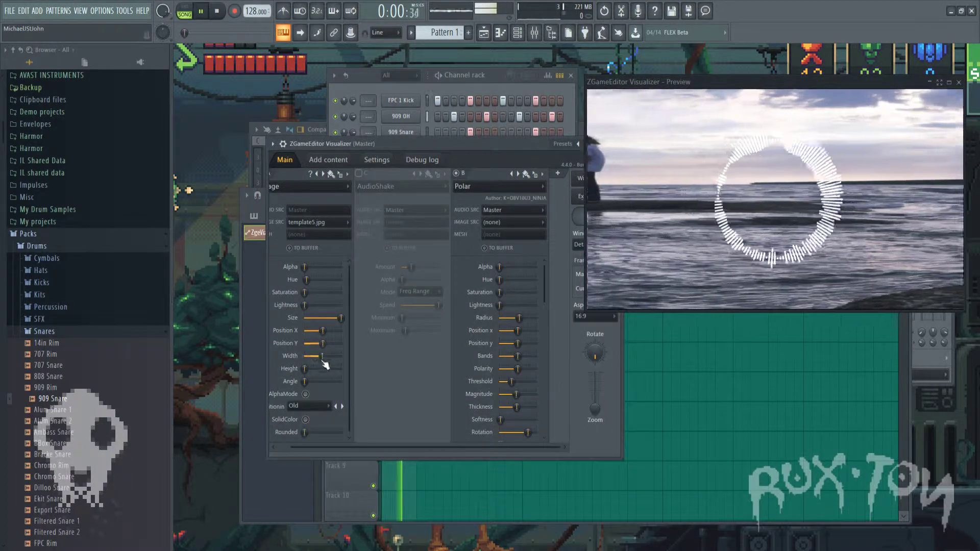
{"action": "right_click", "coordinate": [308, 355]}
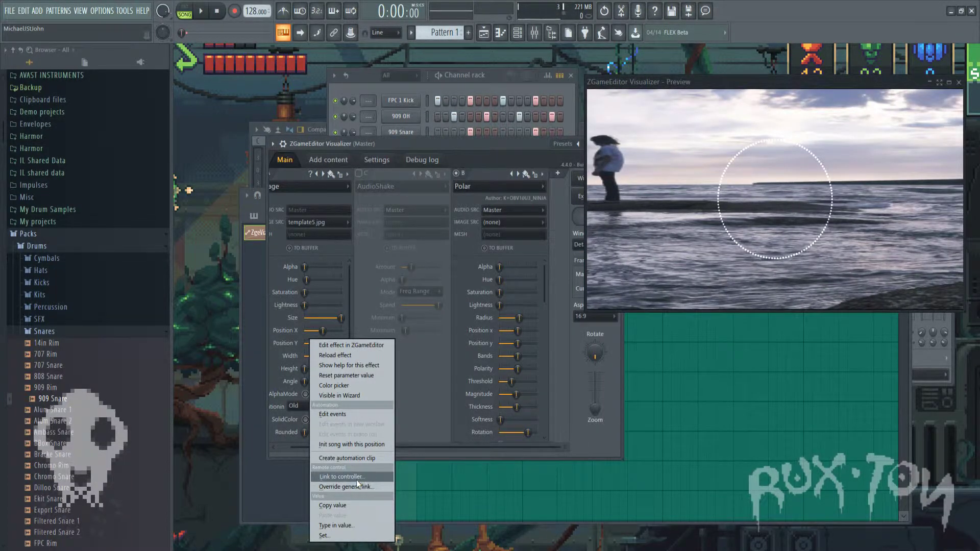
{"action": "left_click", "coordinate": [341, 477]}
{"action": "left_click", "coordinate": [473, 257]}
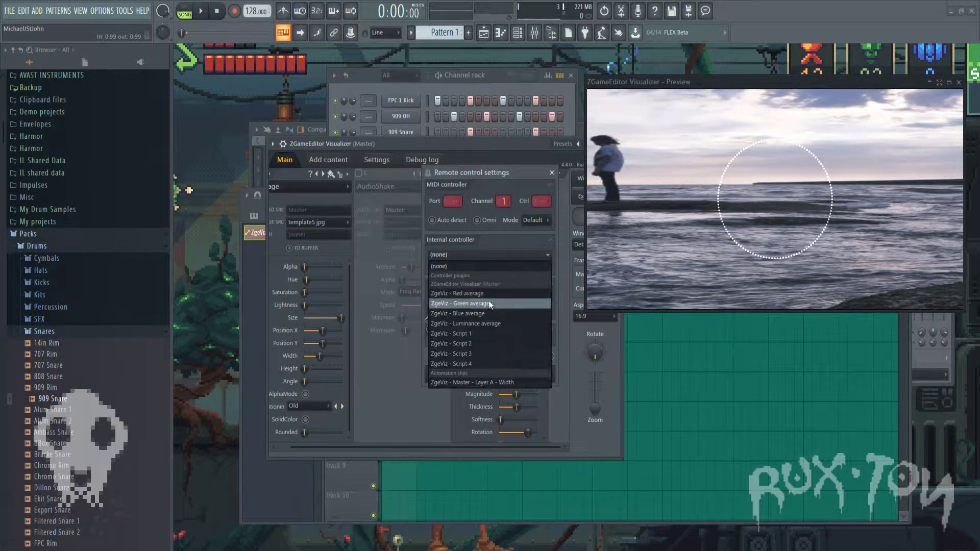
{"action": "left_click", "coordinate": [495, 382]}
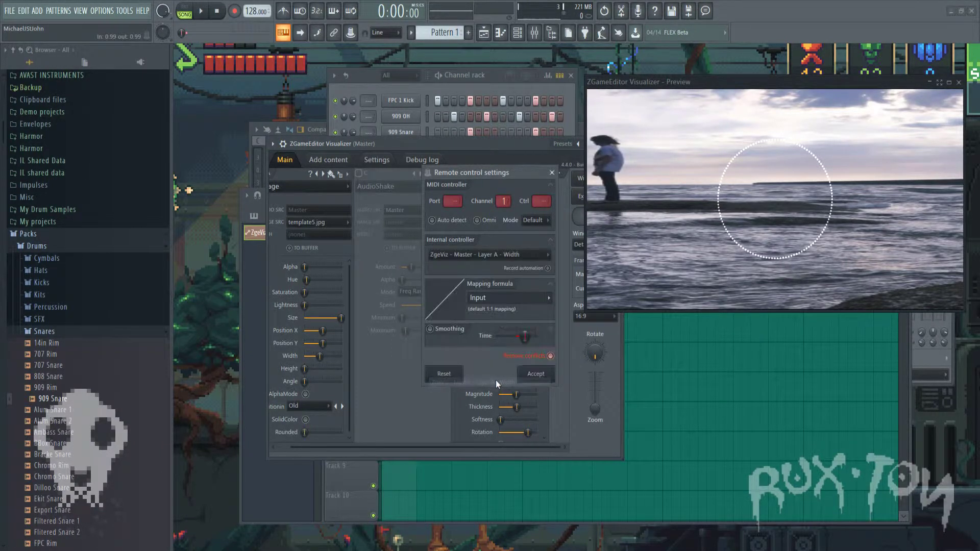
{"action": "left_click", "coordinate": [540, 376]}
{"action": "key", "text": "space"}
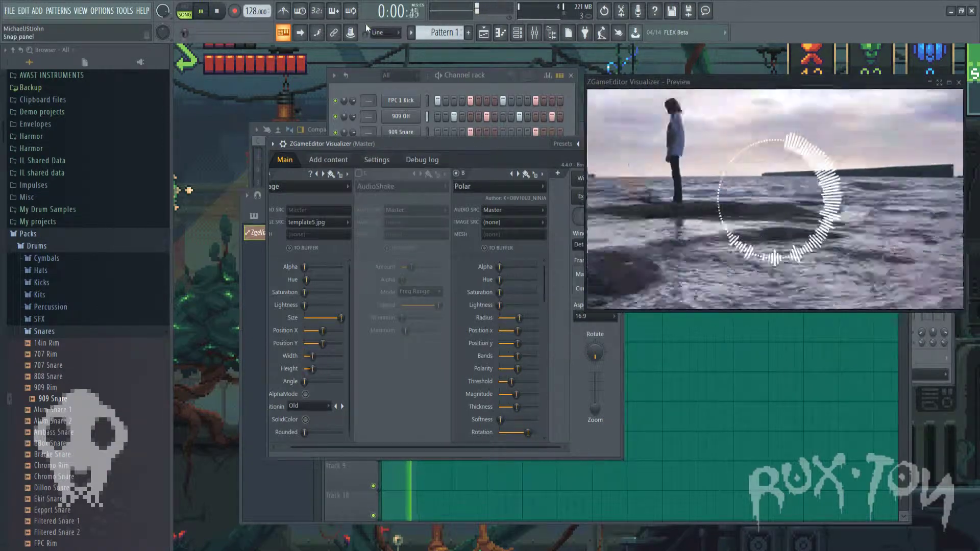
Step: Reshape the automation clip to rise gently to a lower peak near the end of the beat, checking it with playback
{"action": "left_click", "coordinate": [672, 408]}
{"action": "key", "text": "space"}
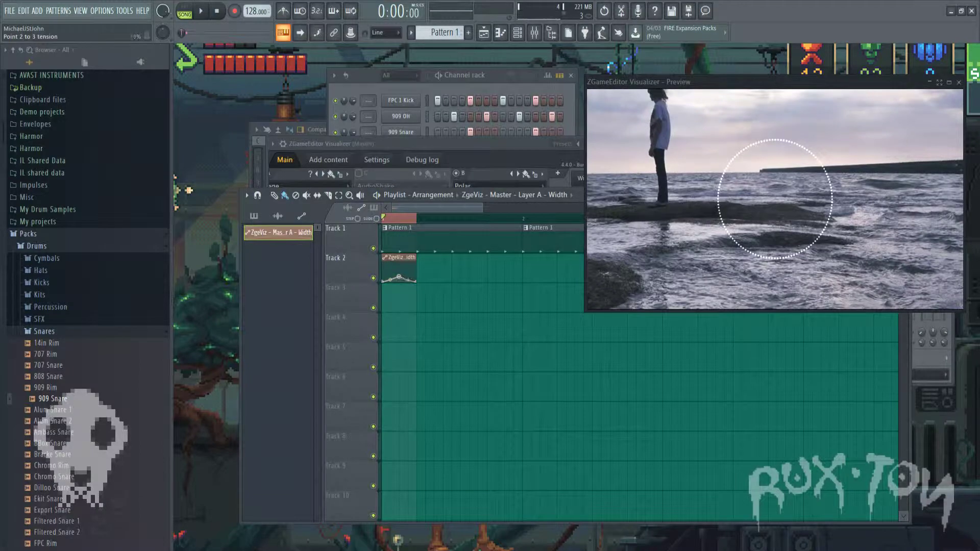
{"action": "key", "text": "space"}
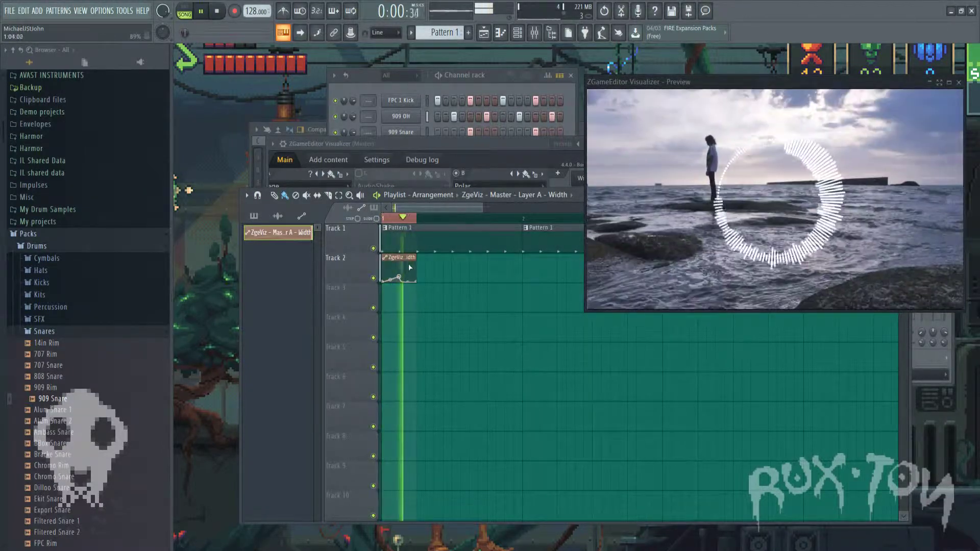
{"action": "key", "text": "space"}
{"action": "key", "text": "space"}
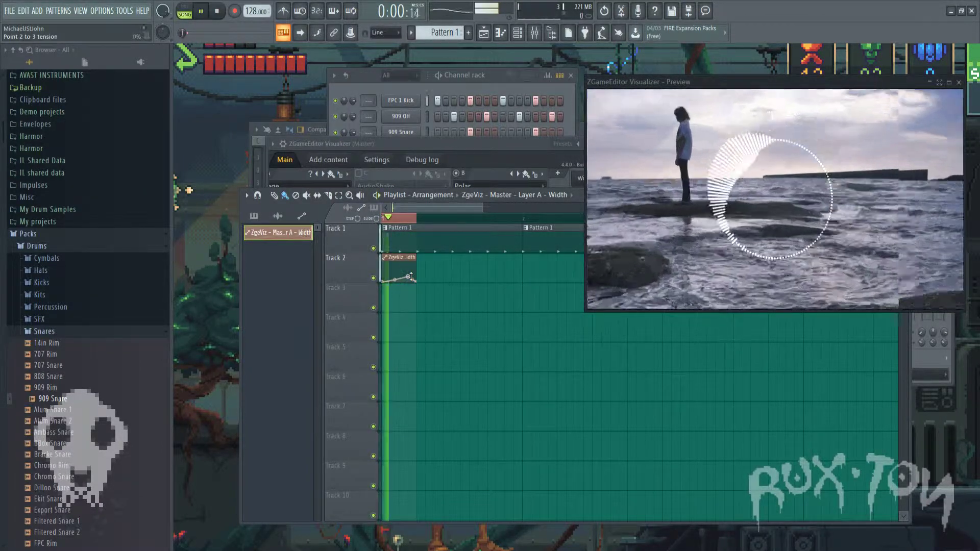
Step: Place three more copies of the automation clip on Track 2 to fill the first bar, and check them with playback
{"action": "left_click", "coordinate": [418, 267]}
{"action": "left_click", "coordinate": [454, 268]}
{"action": "left_click", "coordinate": [489, 268]}
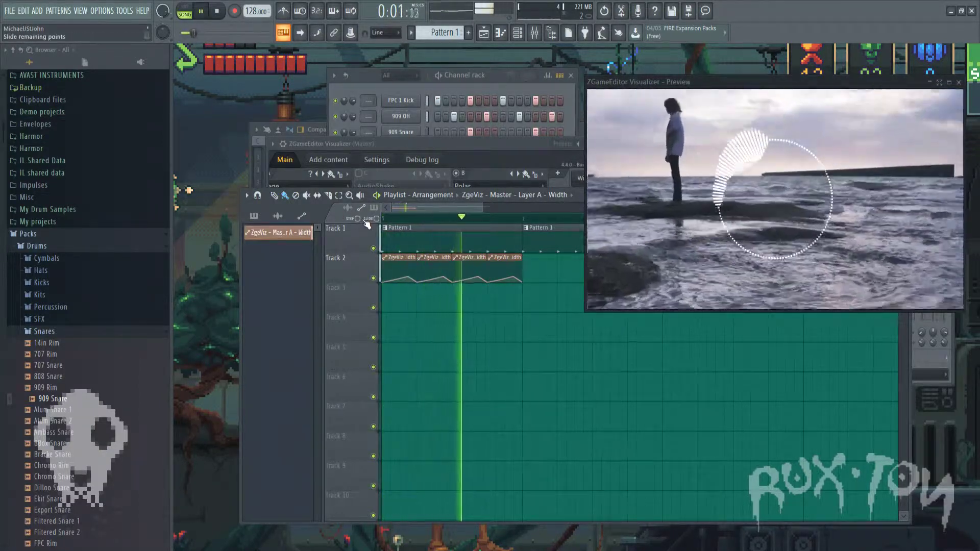
{"action": "key", "text": "space"}
Step: Delete all the Width automation clips from Track 2 and return to the visualizer window
{"action": "left_click_drag", "start_coordinate": [527, 279], "coordinate": [318, 269]}
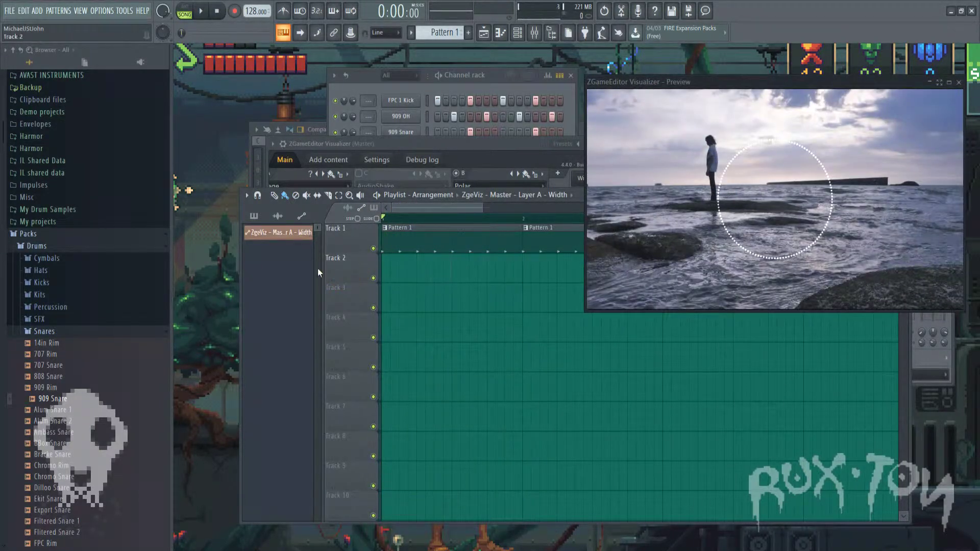
{"action": "left_click", "coordinate": [398, 158]}
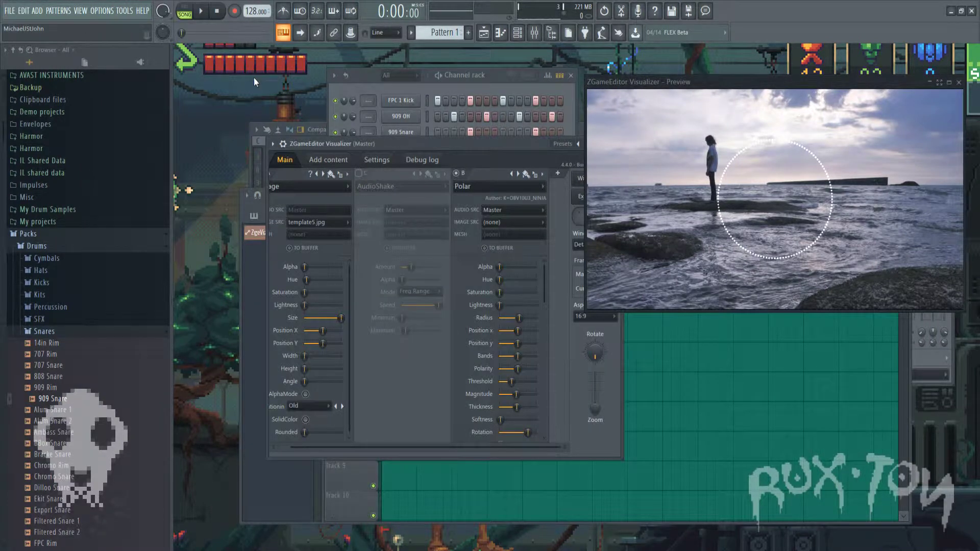
Step: Re-enable the AudioShake layer and preview the shake with playback
{"action": "left_click", "coordinate": [365, 164]}
{"action": "left_click", "coordinate": [289, 160]}
{"action": "left_click", "coordinate": [366, 173]}
{"action": "key", "text": "space"}
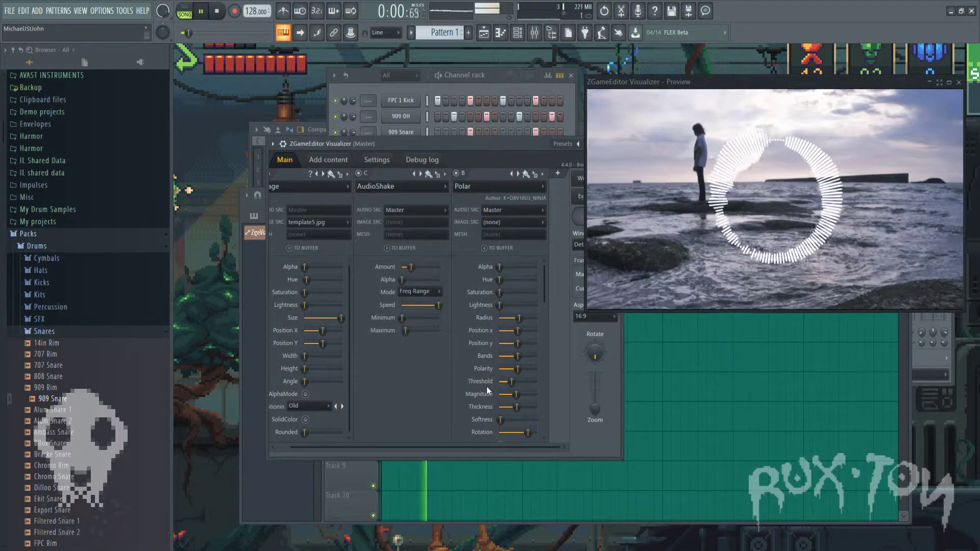
{"action": "key", "text": "space"}
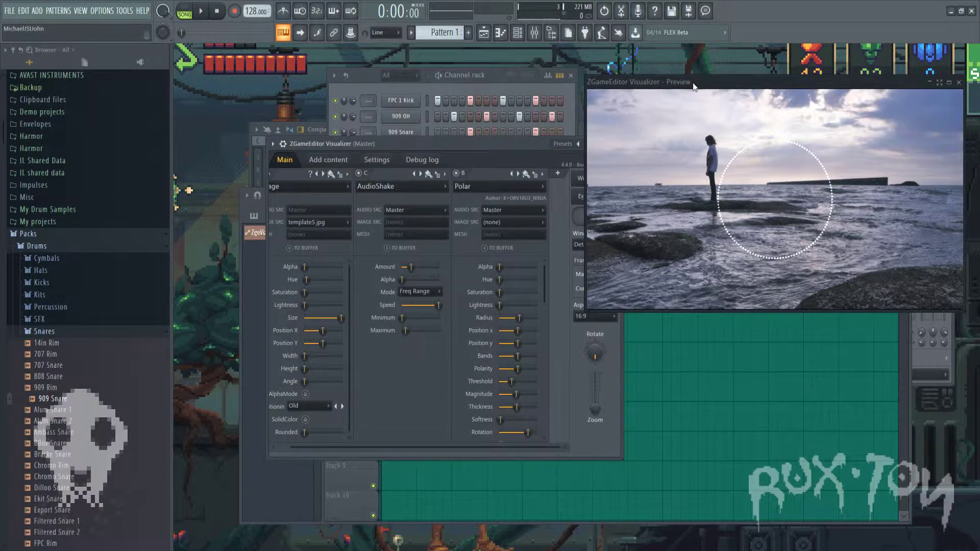
Step: Move the preview window aside and add a new layer after Polar with the Vignette effect
{"action": "left_click_drag", "start_coordinate": [694, 86], "coordinate": [704, 66]}
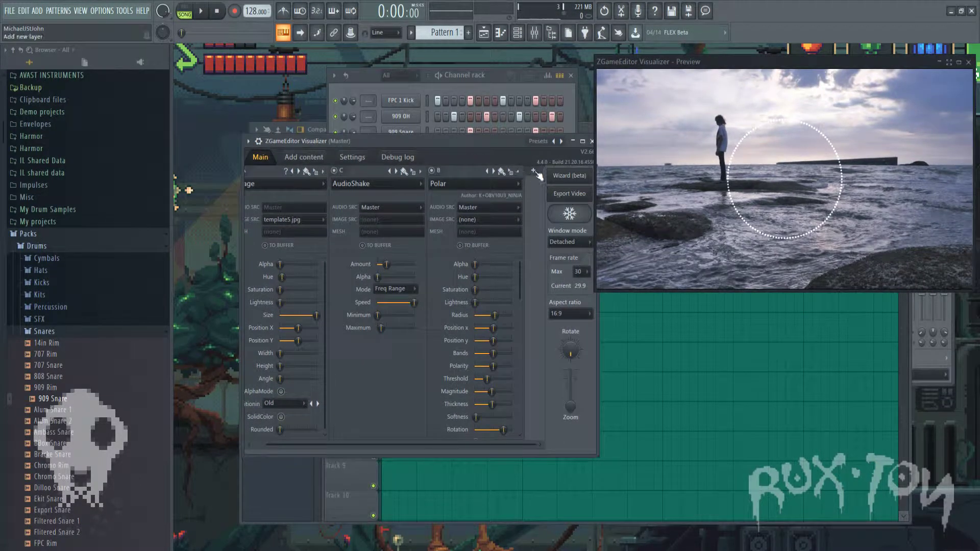
{"action": "left_click", "coordinate": [540, 172]}
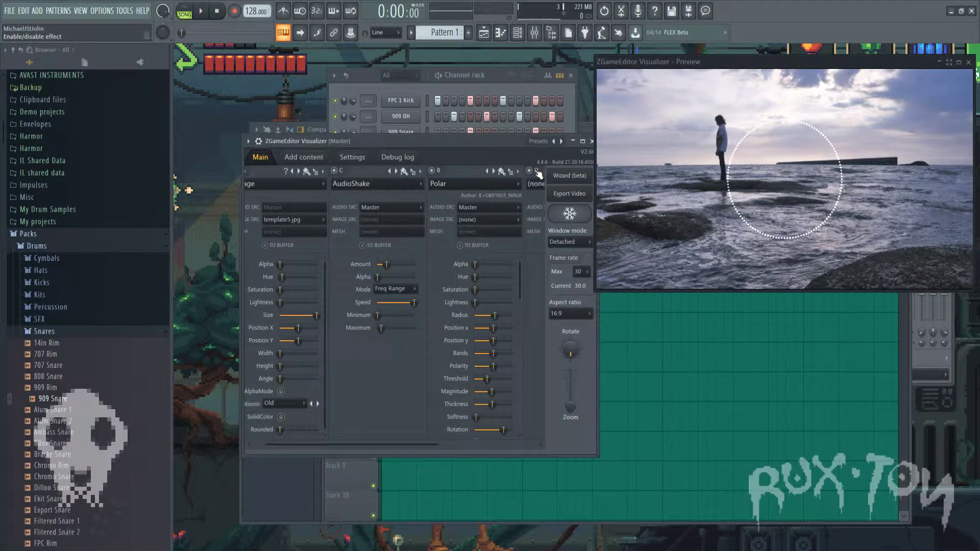
{"action": "left_click_drag", "start_coordinate": [433, 445], "coordinate": [531, 445]}
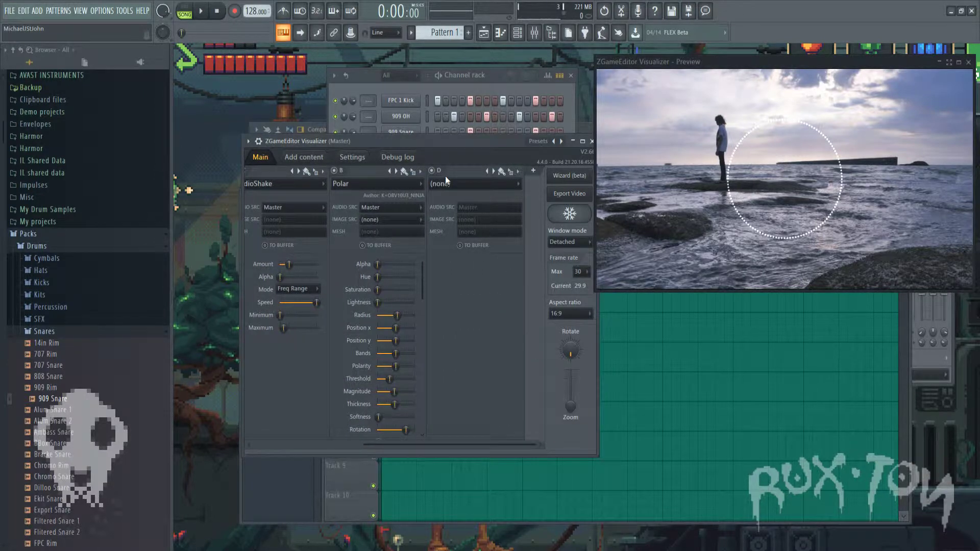
{"action": "left_click", "coordinate": [444, 180]}
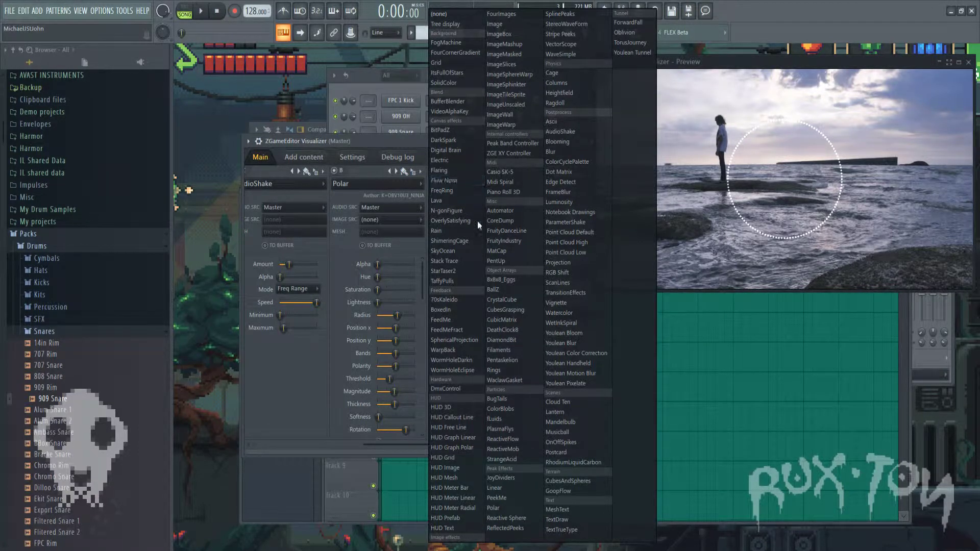
{"action": "left_click", "coordinate": [591, 303]}
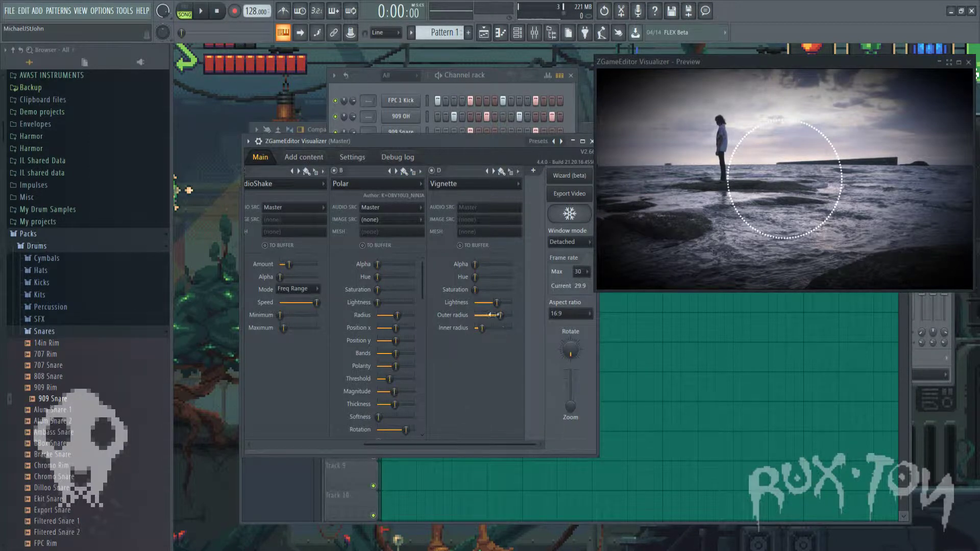
Step: Raise the Vignette's Outer radius and Inner radius for subtler dark edges, and preview the result with playback
{"action": "mouse_move", "coordinate": [493, 315]}
{"action": "left_mouse_down"}
{"action": "mouse_move", "coordinate": [508, 314]}
{"action": "mouse_move", "coordinate": [498, 328]}
{"action": "left_mouse_up"}
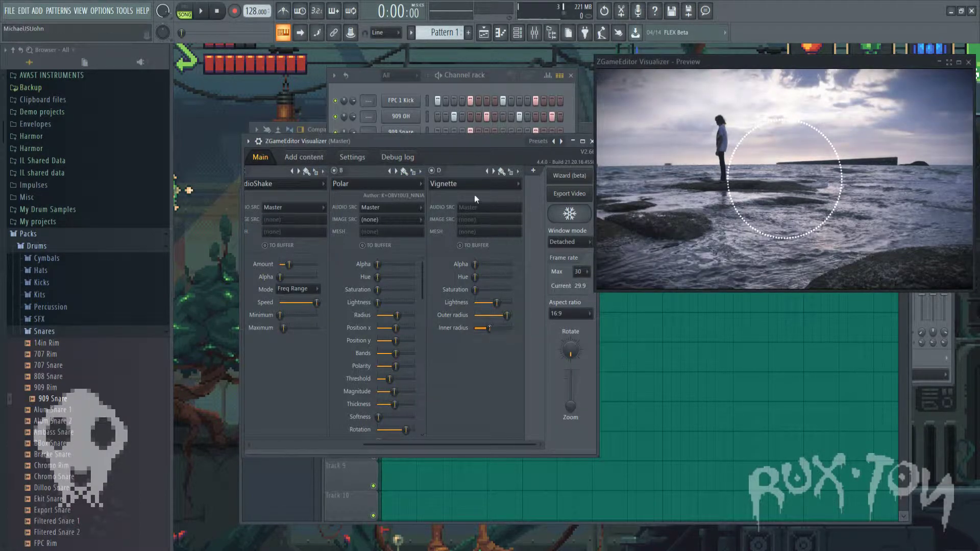
{"action": "key", "text": "space"}
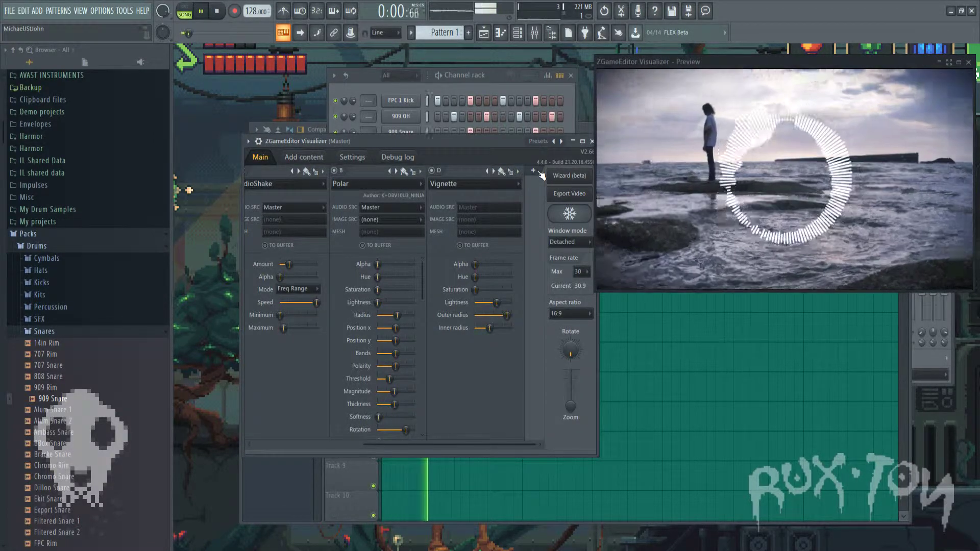
{"action": "key", "text": "space"}
Step: Add another layer after Vignette and load the ReactiveFlow effect into it
{"action": "left_click", "coordinate": [539, 173]}
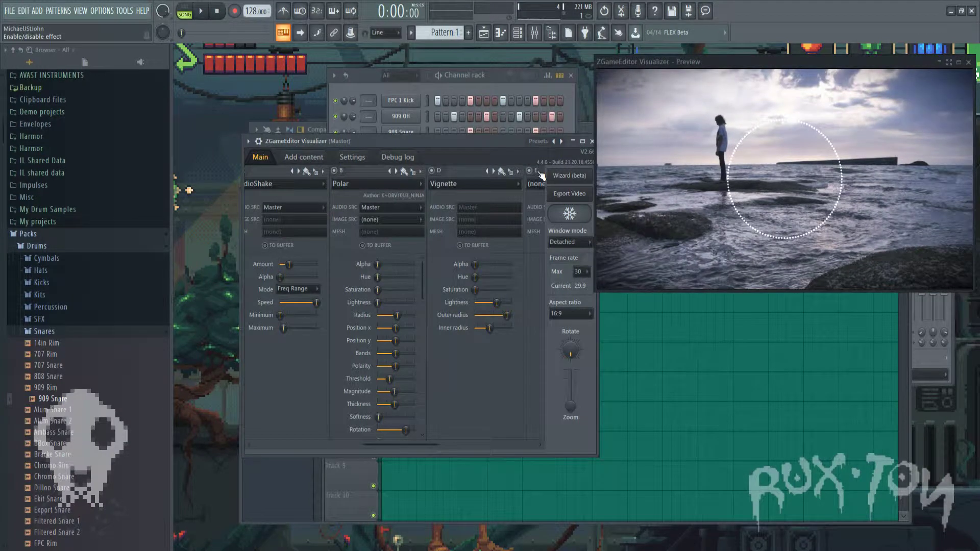
{"action": "left_click_drag", "start_coordinate": [423, 444], "coordinate": [489, 448]}
{"action": "left_click", "coordinate": [483, 185]}
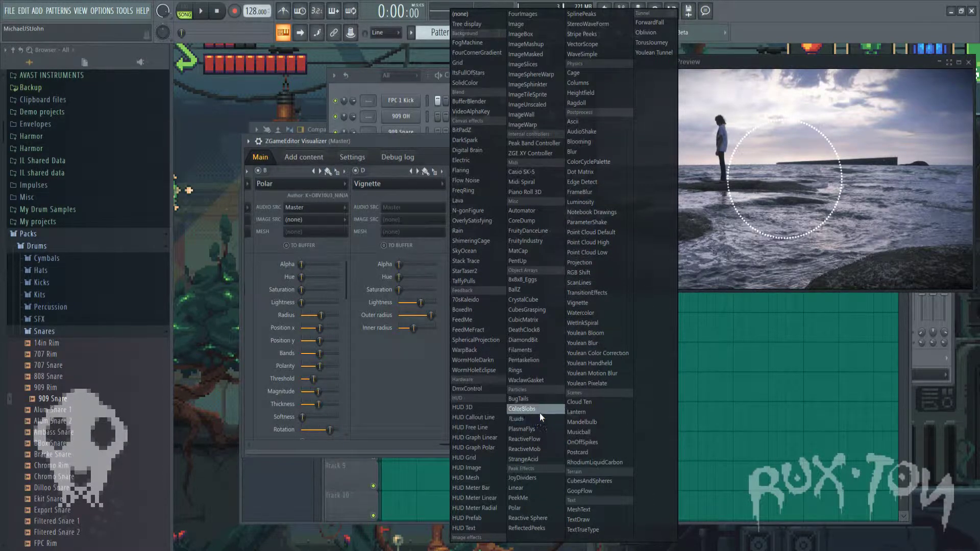
{"action": "left_click", "coordinate": [537, 439]}
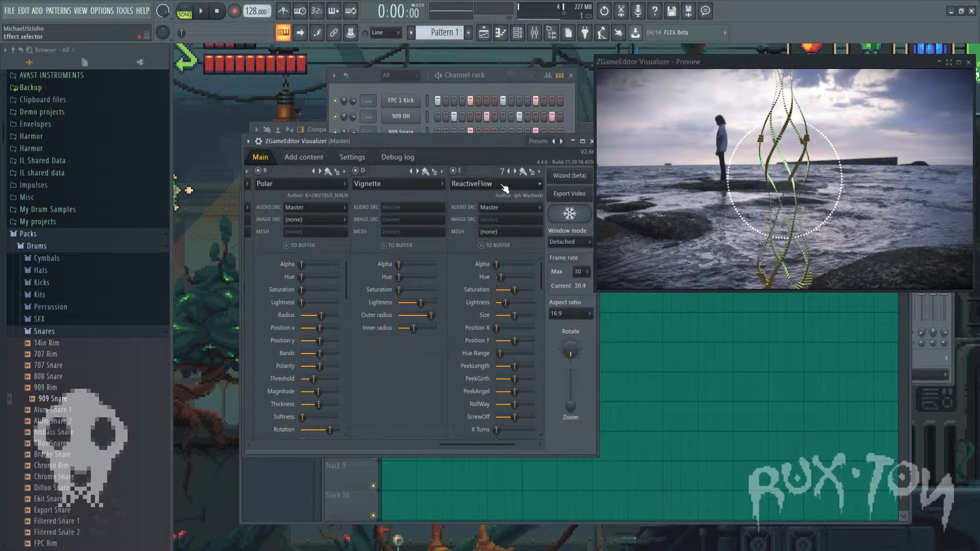
Step: Replace the ReactiveFlow effect with fLuids and start playback to preview the particles
{"action": "left_click", "coordinate": [504, 189]}
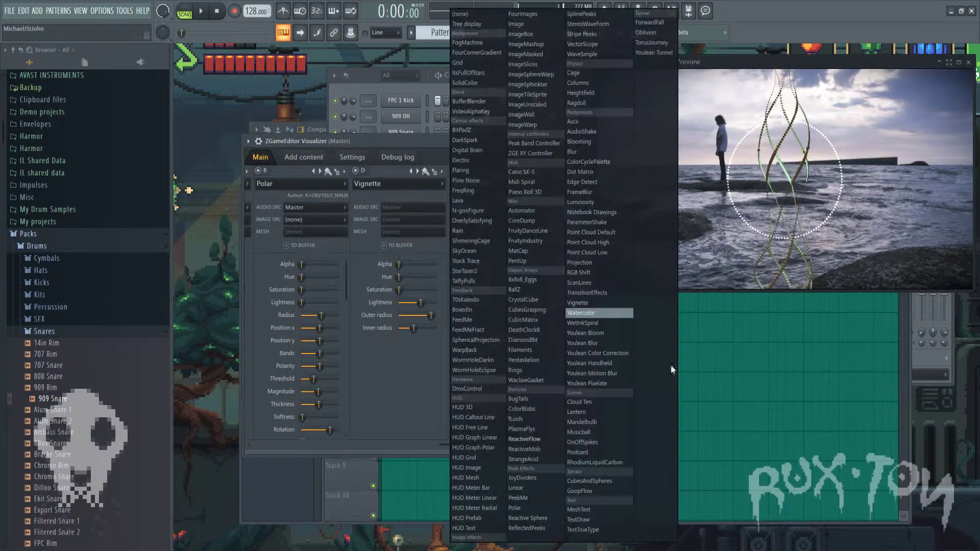
{"action": "left_click", "coordinate": [546, 417]}
{"action": "key", "text": "space"}
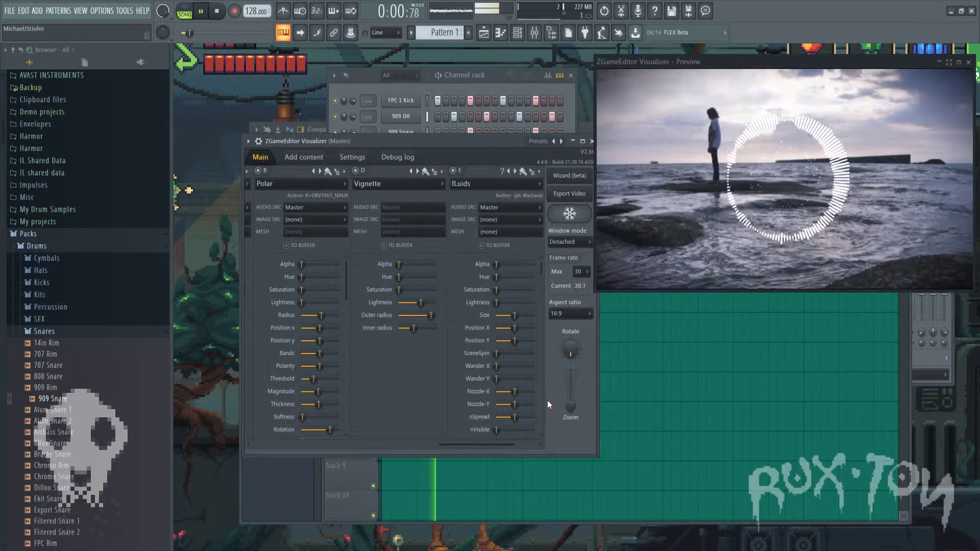
Step: Stop playback and save the project
{"action": "key", "text": "space"}
{"action": "key", "text": "ctrl+s"}
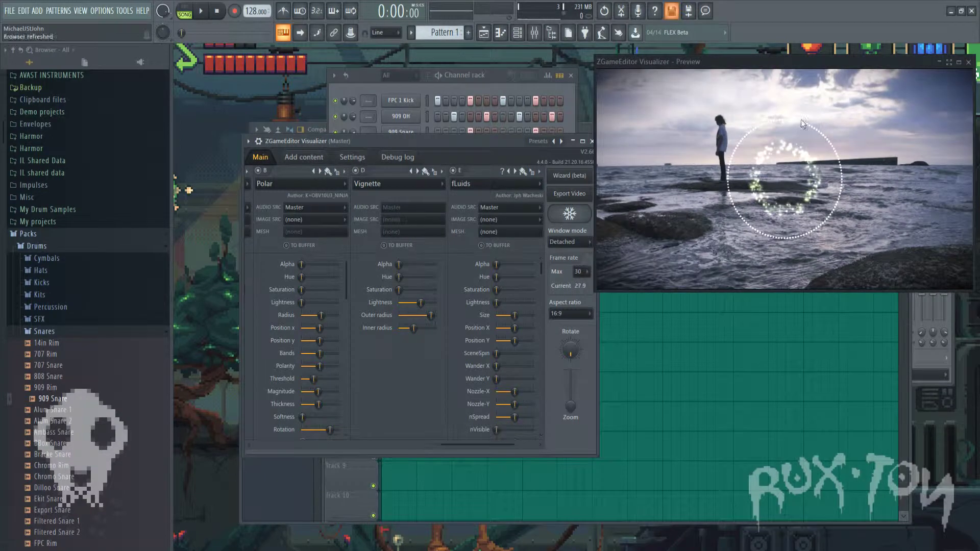
Step: Inspect the mixer tracks offered as audio sources for the fLuids and Polar layers
{"action": "left_click_drag", "start_coordinate": [491, 444], "coordinate": [528, 428]}
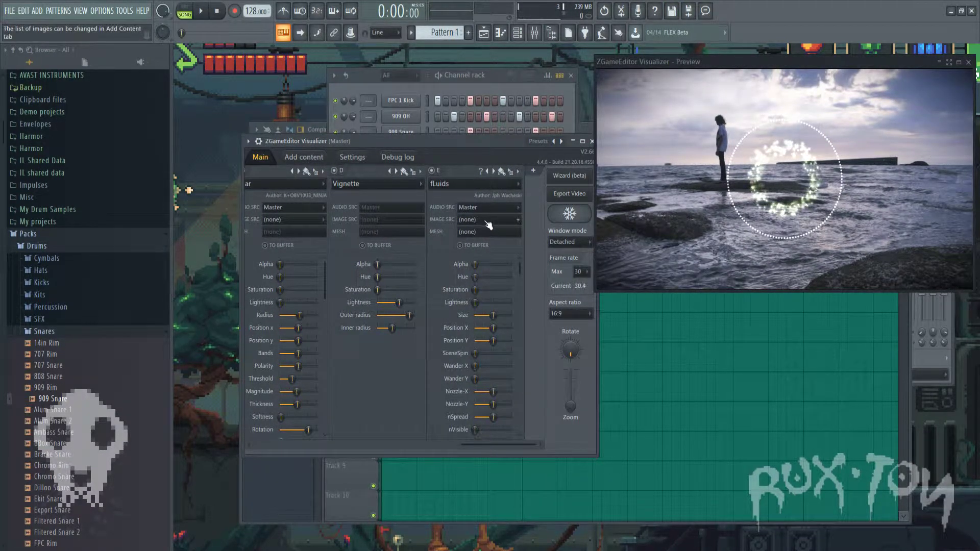
{"action": "left_click", "coordinate": [500, 207]}
{"action": "left_click", "coordinate": [414, 148]}
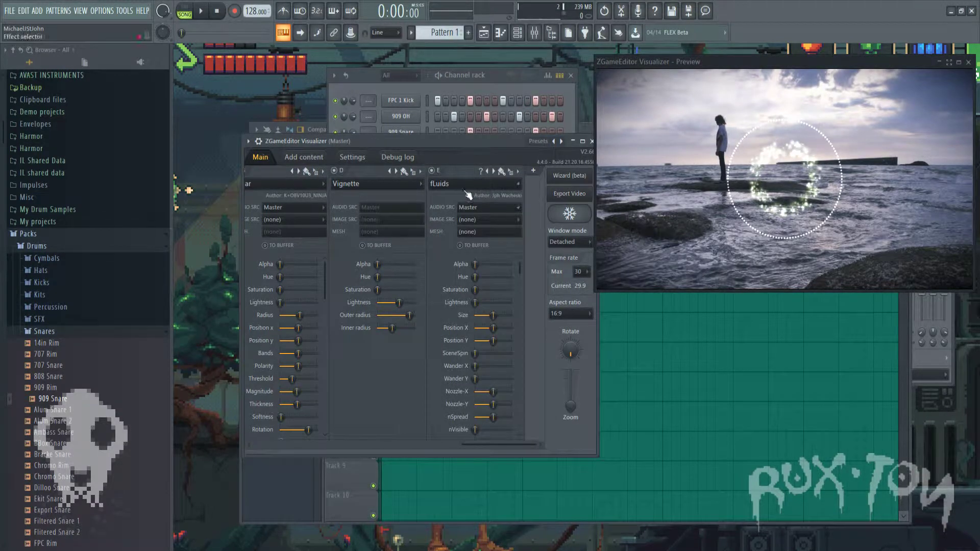
{"action": "left_click", "coordinate": [480, 207]}
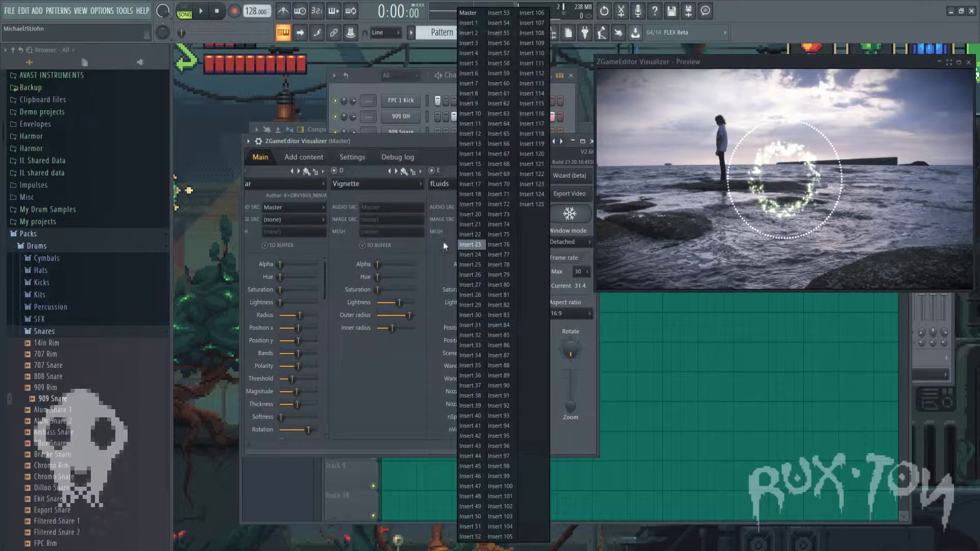
{"action": "left_click", "coordinate": [323, 145]}
{"action": "left_click_drag", "start_coordinate": [487, 446], "coordinate": [418, 443]}
{"action": "left_click", "coordinate": [345, 208]}
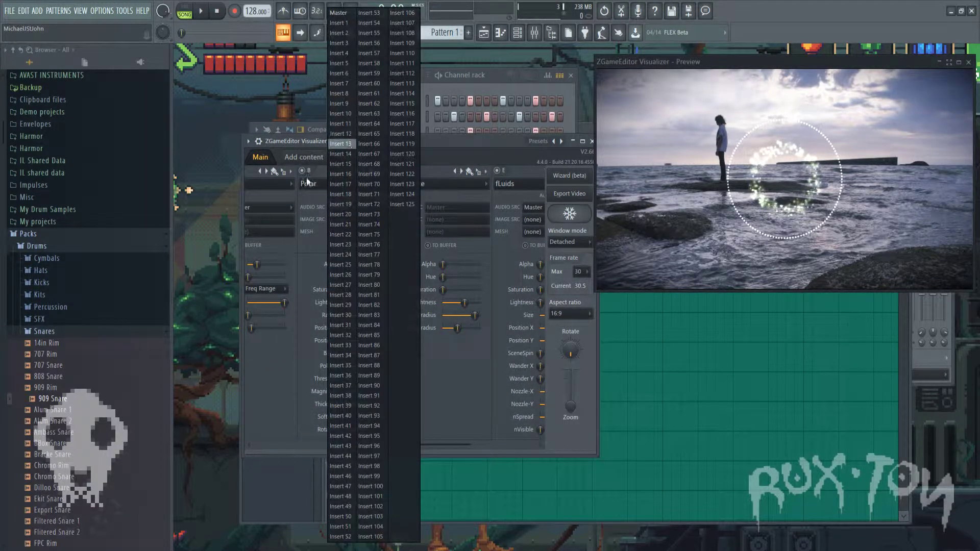
{"action": "left_click", "coordinate": [742, 401]}
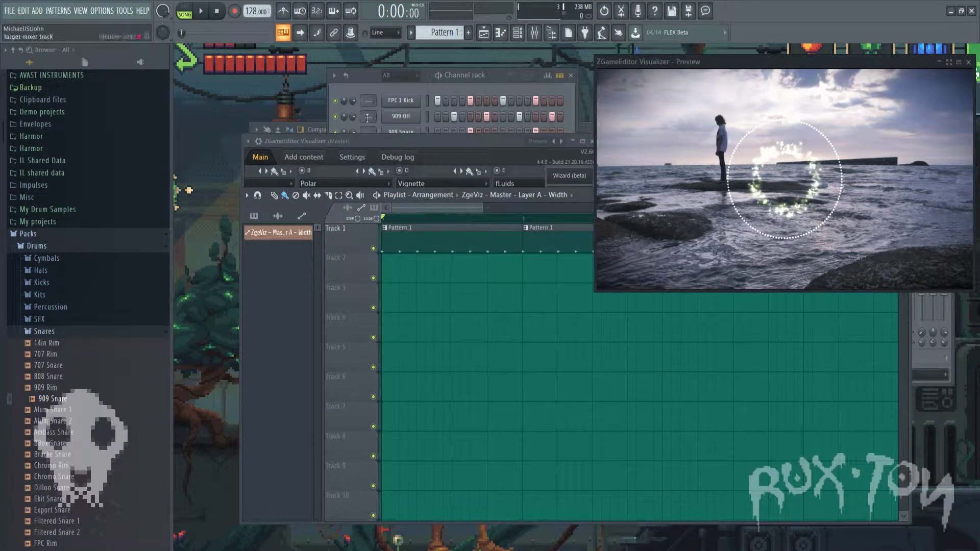
Step: Open the FPC 1 Kick channel's settings and the mixer, and route the kick to mixer track 3
{"action": "left_click", "coordinate": [397, 86]}
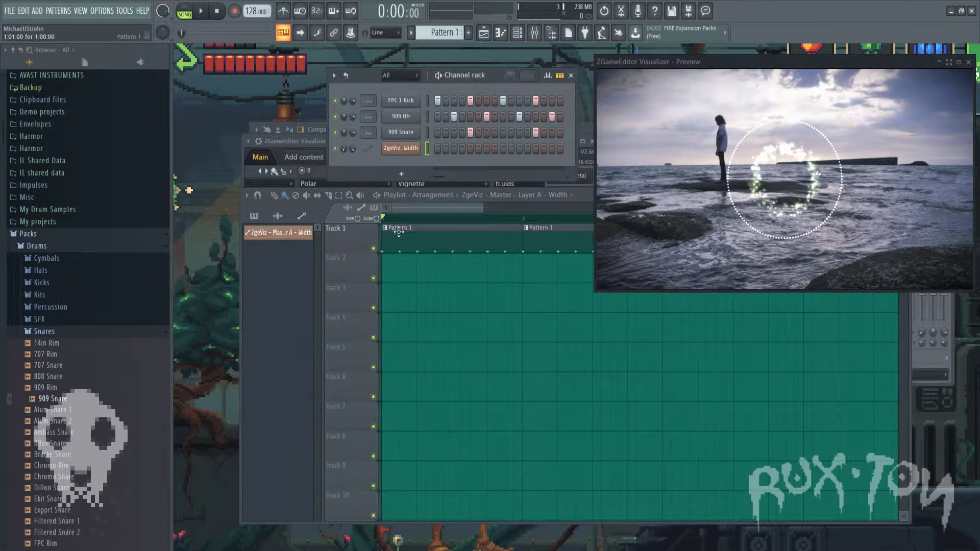
{"action": "left_click", "coordinate": [396, 101]}
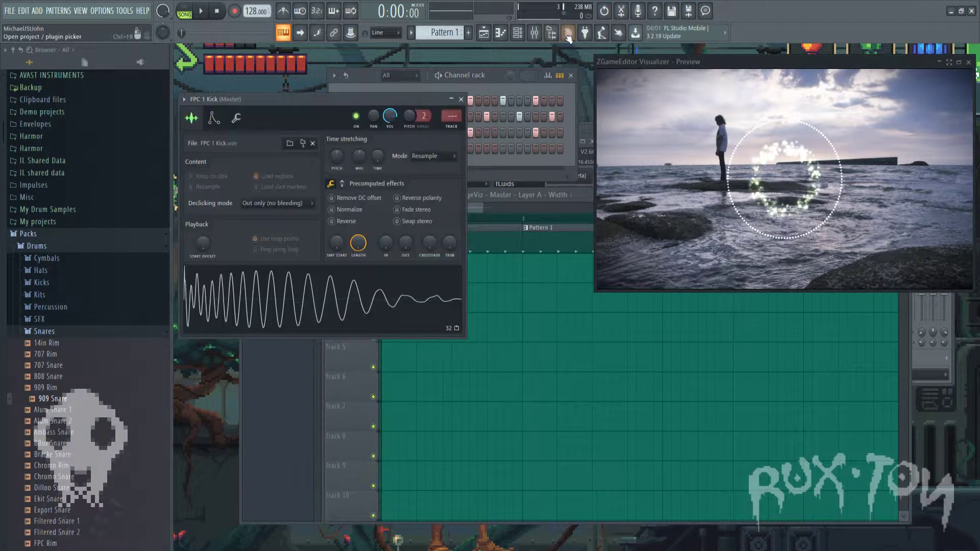
{"action": "left_click", "coordinate": [534, 32]}
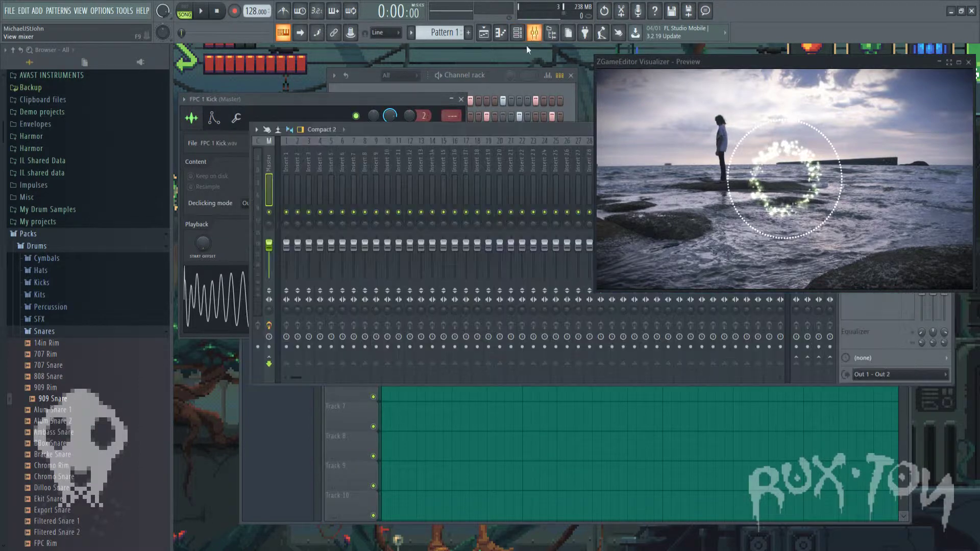
{"action": "left_click", "coordinate": [256, 129]}
{"action": "mouse_move", "coordinate": [306, 282]}
{"action": "left_click", "coordinate": [374, 284]}
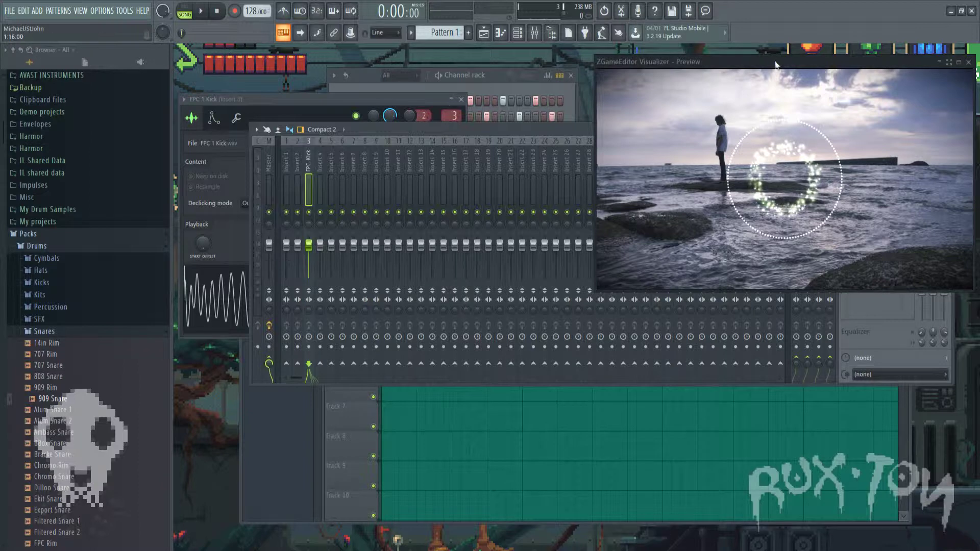
Step: Move the mixer lower in the workspace and open ZGameEditor Visualizer from the Master track's effect slots
{"action": "left_click", "coordinate": [758, 60]}
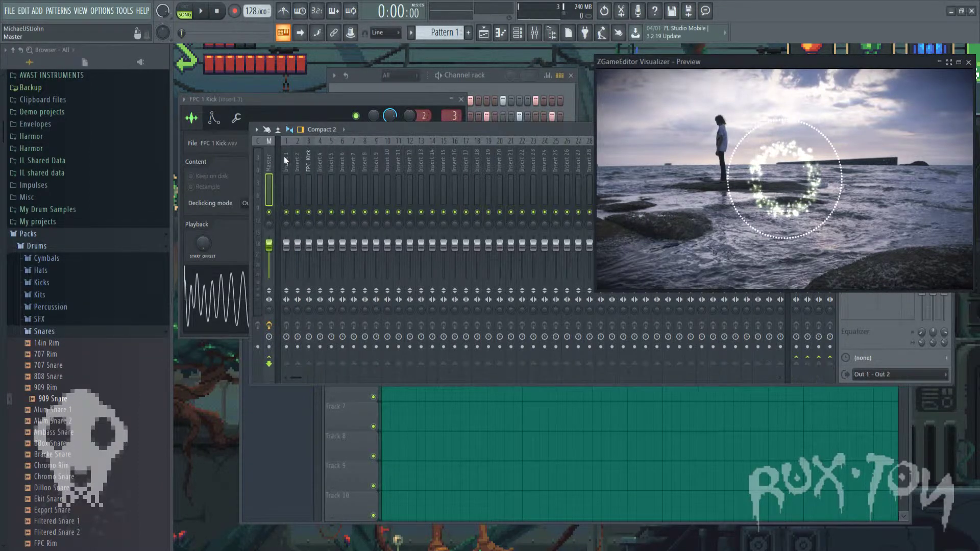
{"action": "left_click_drag", "start_coordinate": [462, 128], "coordinate": [427, 292]}
{"action": "left_click", "coordinate": [829, 330]}
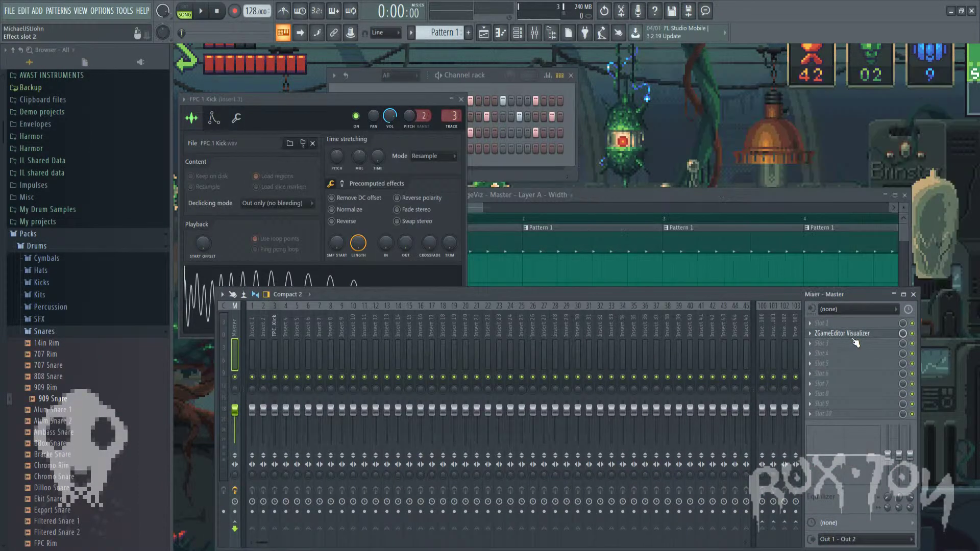
Step: Set the AudioShake layer's audio source to FPC 1 Kick and raise its Maximum to 100% during playback
{"action": "left_click_drag", "start_coordinate": [405, 442], "coordinate": [262, 431]}
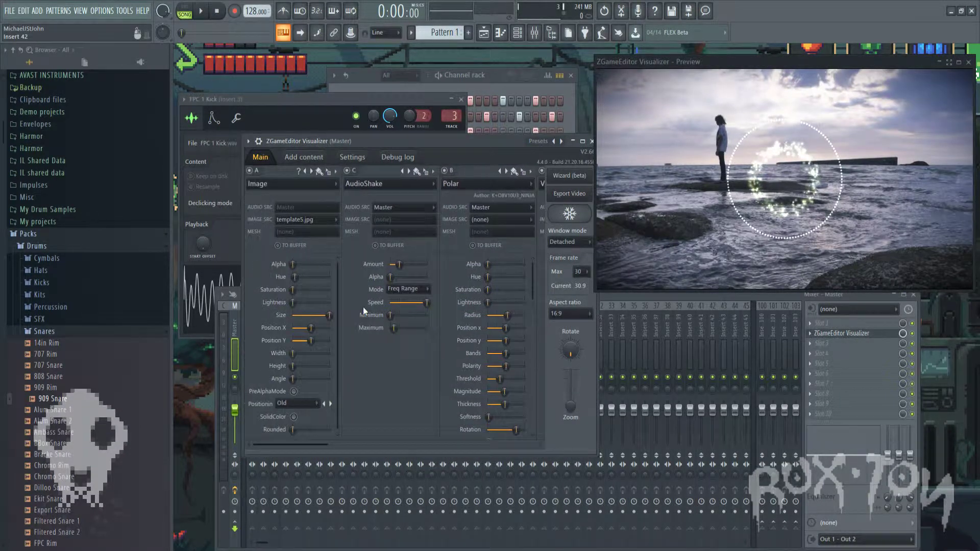
{"action": "left_click", "coordinate": [408, 213]}
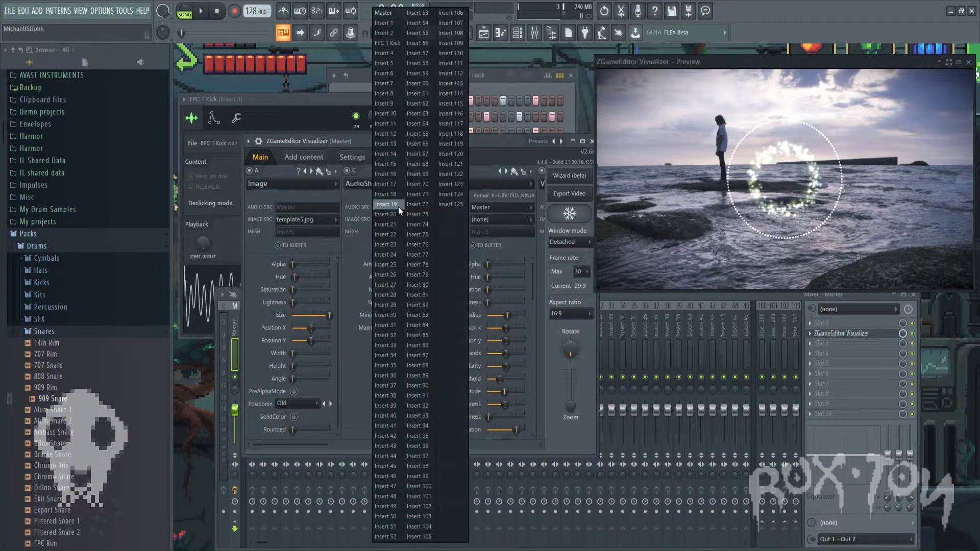
{"action": "left_click", "coordinate": [395, 47]}
{"action": "key", "text": "space"}
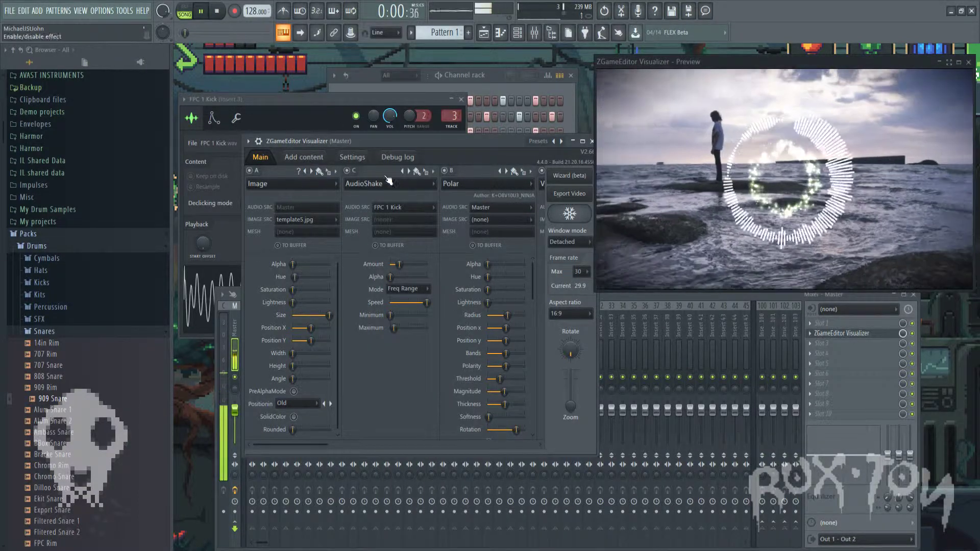
{"action": "left_click_drag", "start_coordinate": [394, 328], "coordinate": [429, 332]}
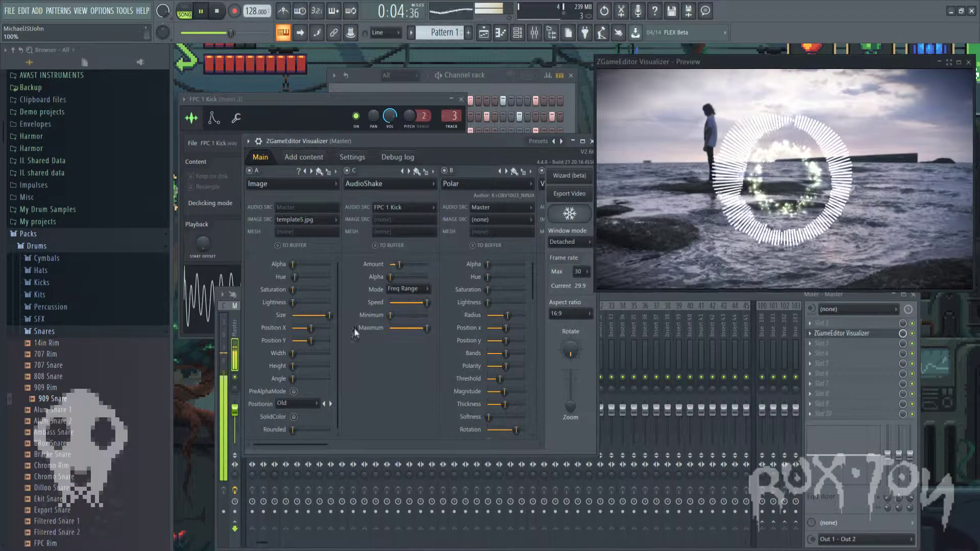
Step: Try AudioShake in Legacy mode during playback, and stop the playback
{"action": "left_click", "coordinate": [407, 289]}
{"action": "left_click", "coordinate": [403, 305]}
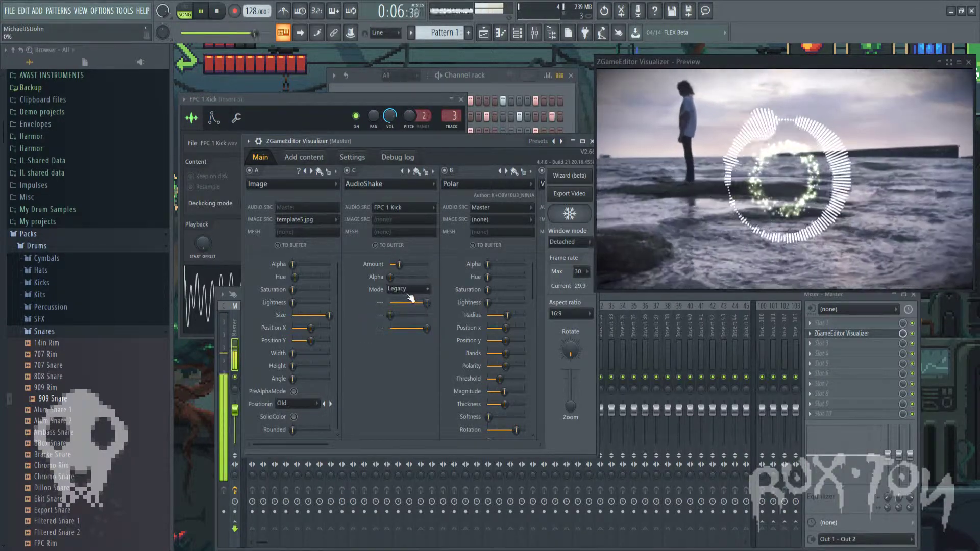
{"action": "key", "text": "space"}
Step: Set AudioShake's mode to Normal and preview the image shake with playback
{"action": "left_click", "coordinate": [410, 290]}
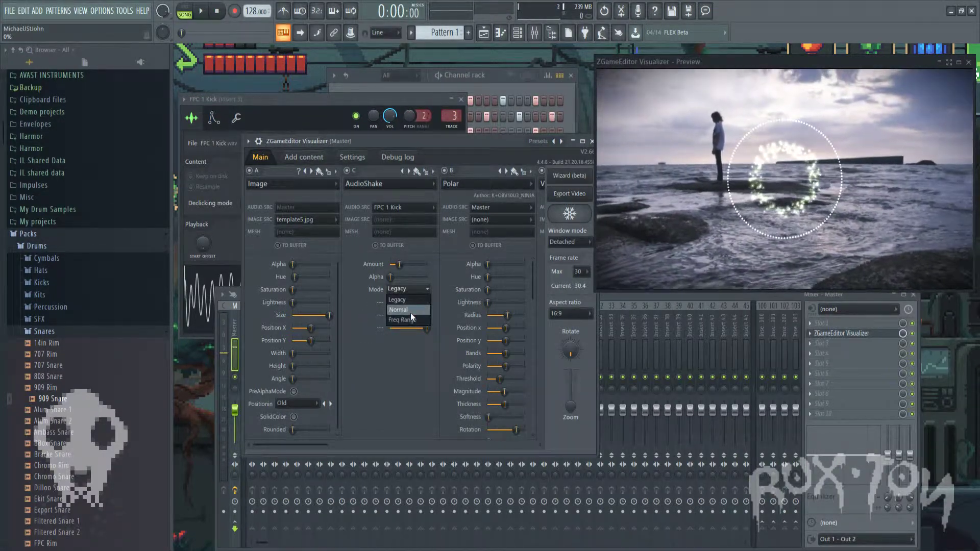
{"action": "left_click", "coordinate": [409, 311]}
{"action": "key", "text": "space"}
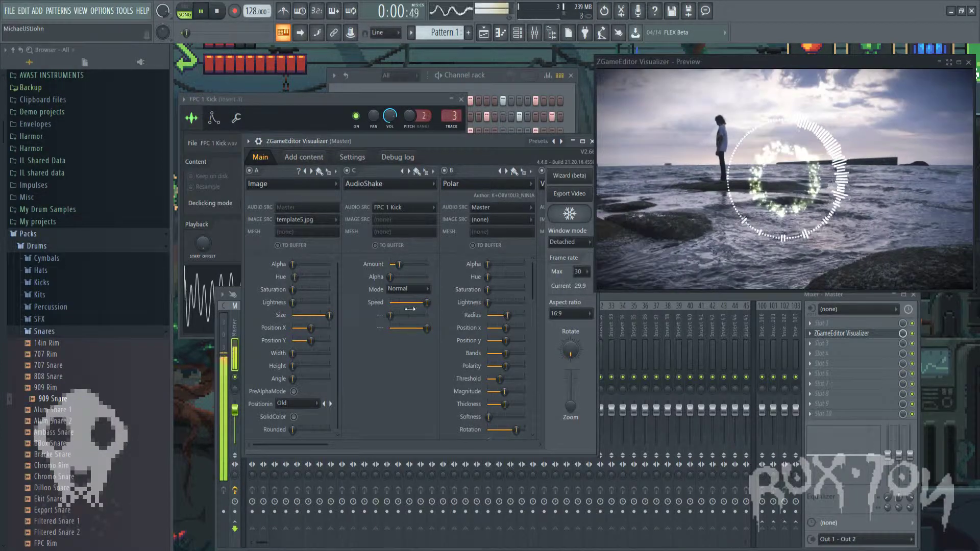
{"action": "key", "text": "space"}
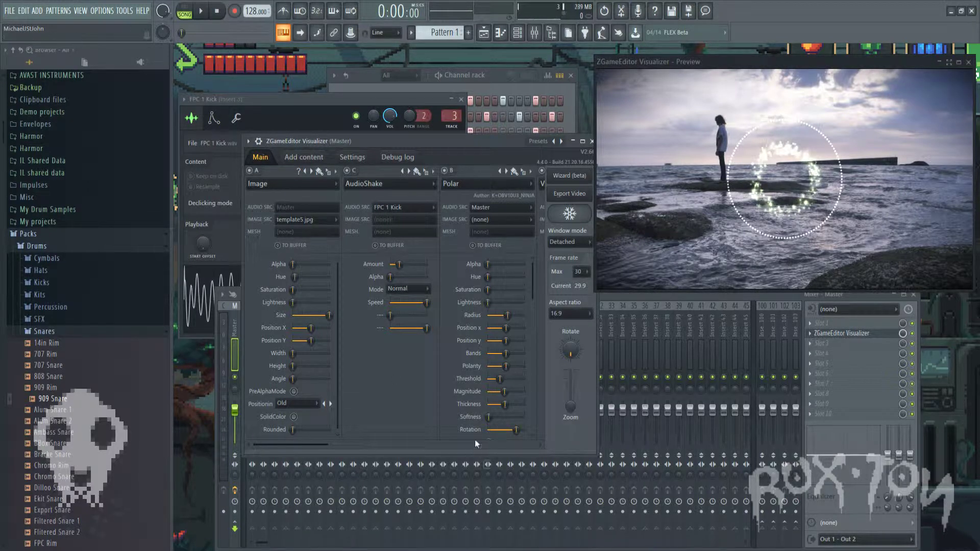
Step: Bring the fLuids layer's settings into view and preview the combined effects with playback
{"action": "left_click_drag", "start_coordinate": [308, 442], "coordinate": [436, 457]}
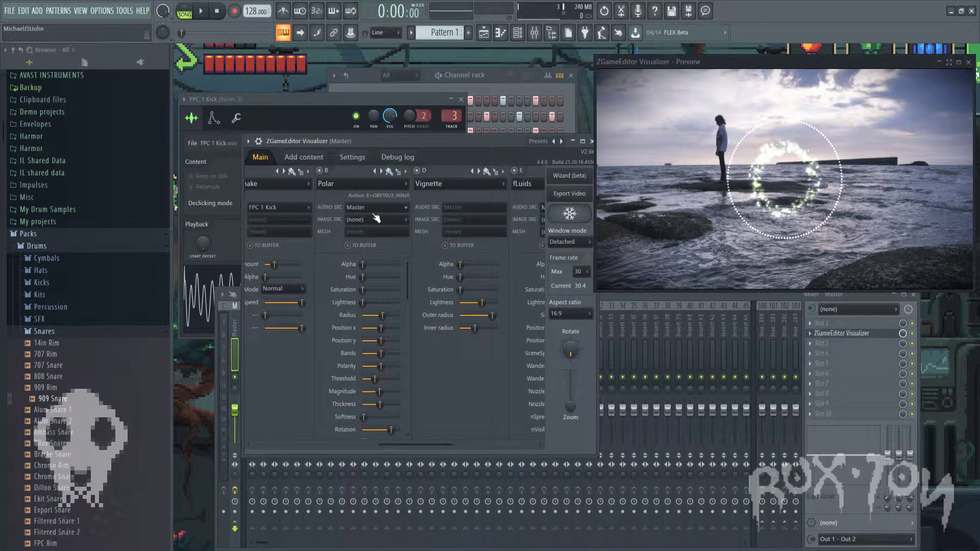
{"action": "left_click_drag", "start_coordinate": [378, 443], "coordinate": [518, 437]}
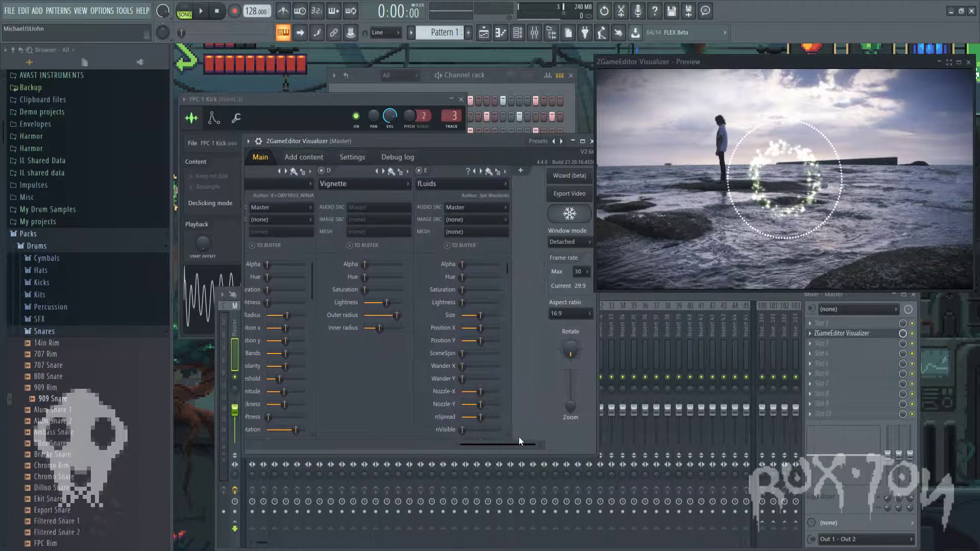
{"action": "key", "text": "space"}
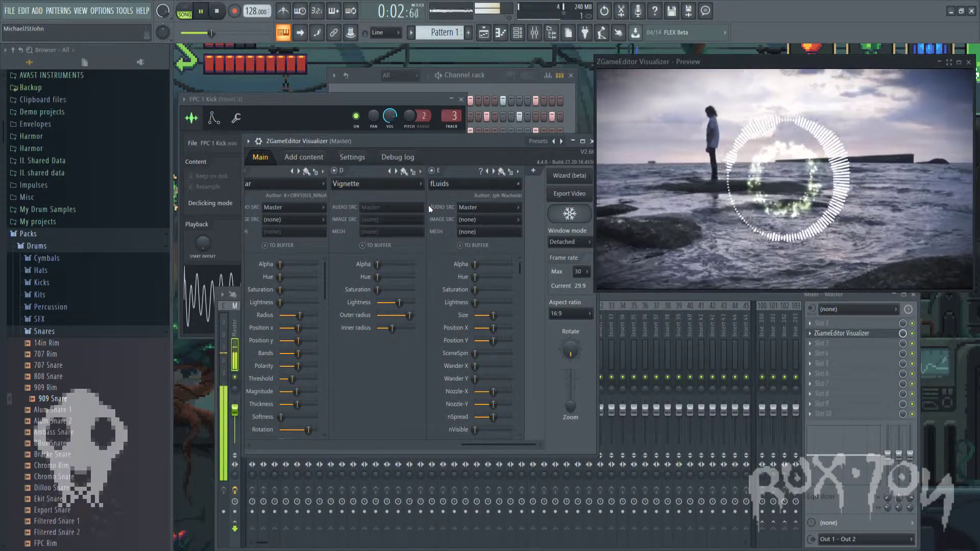
{"action": "key", "text": "space"}
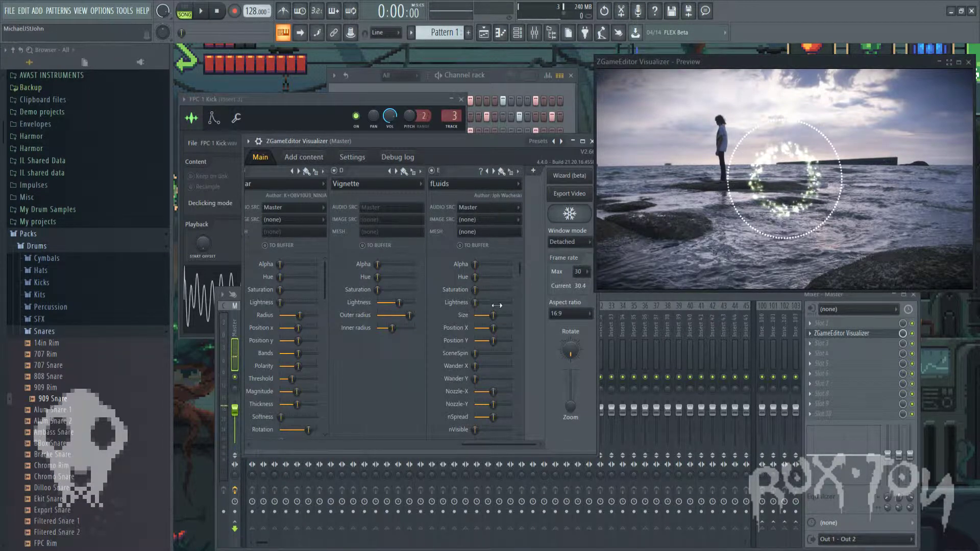
Step: Raise the fLuids layer's Nozzle-X and Nozzle-Y, and try its Lightness at 100%
{"action": "left_click_drag", "start_coordinate": [492, 391], "coordinate": [505, 391]}
{"action": "left_click_drag", "start_coordinate": [493, 404], "coordinate": [498, 404]}
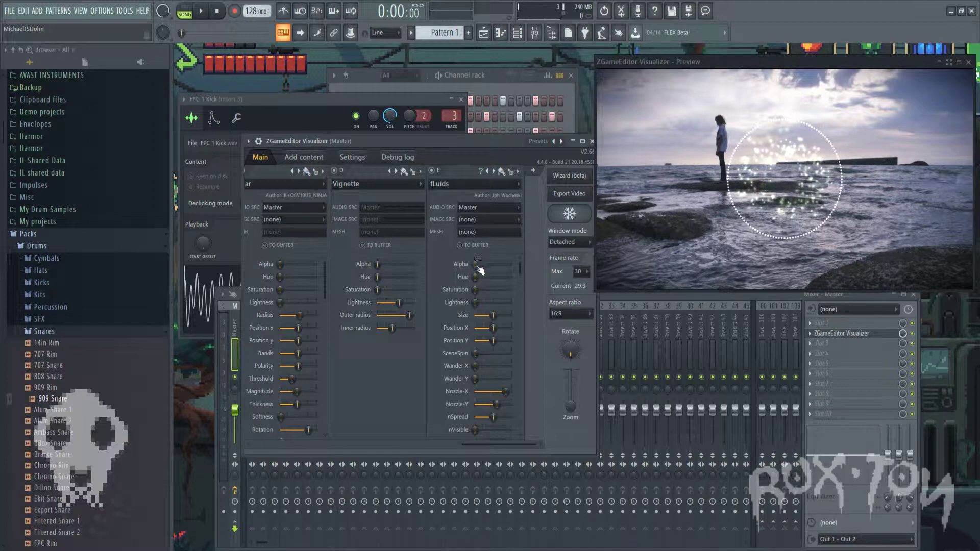
{"action": "left_click_drag", "start_coordinate": [475, 302], "coordinate": [511, 302]}
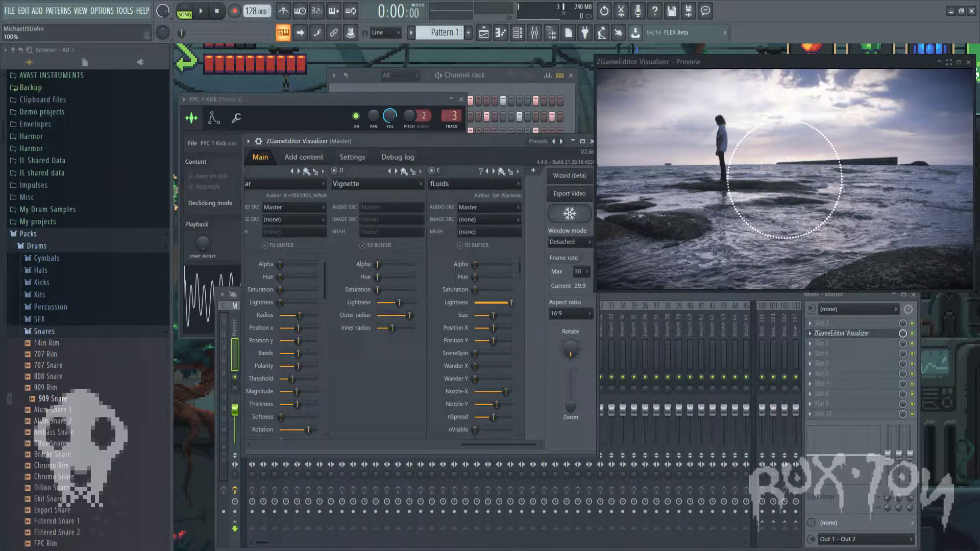
Step: Raise the fLuids layer's nSpread to maximum and increase its SceneSpin
{"action": "scroll", "coordinate": [527, 276], "scroll_direction": "down", "scroll_amount": 1}
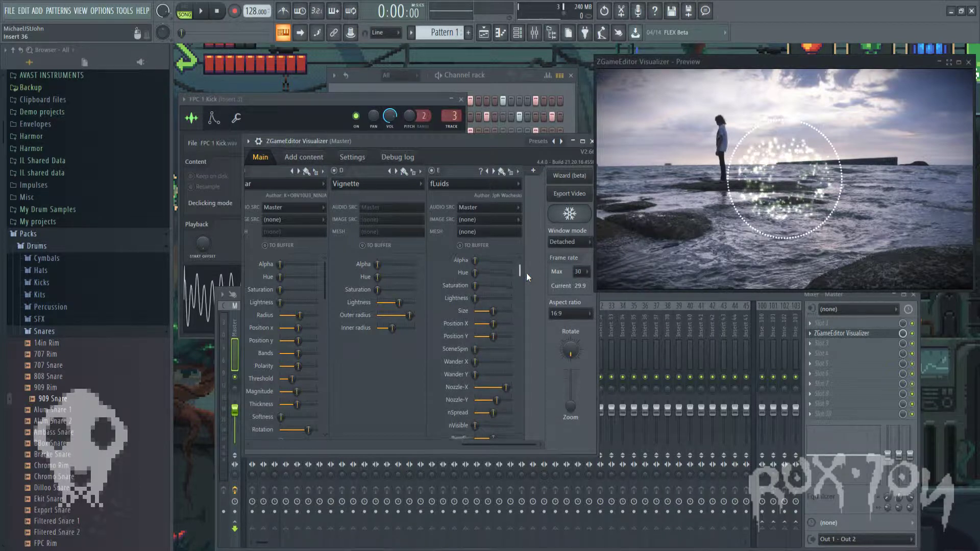
{"action": "scroll", "coordinate": [525, 286], "scroll_direction": "down", "scroll_amount": 5}
{"action": "left_click_drag", "start_coordinate": [493, 350], "coordinate": [511, 349]}
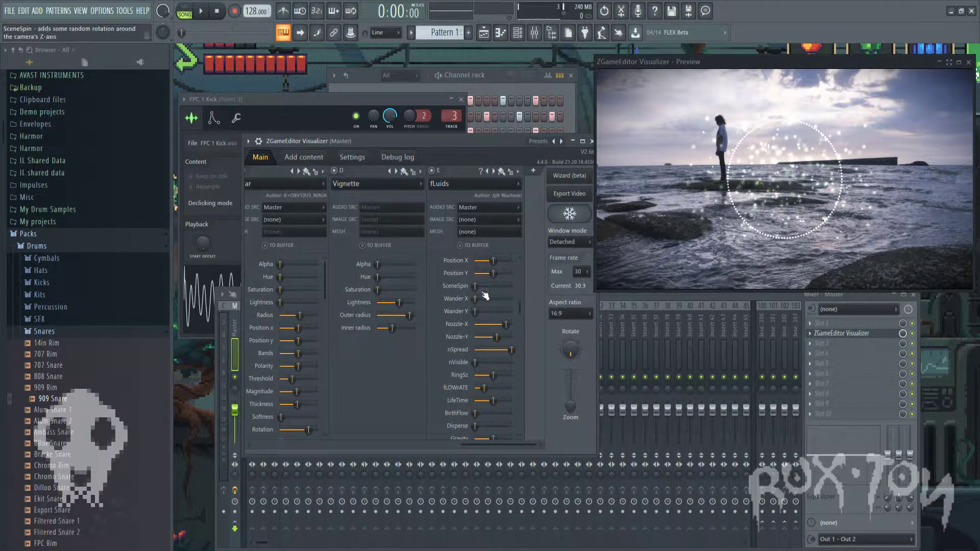
{"action": "left_click_drag", "start_coordinate": [475, 286], "coordinate": [501, 286]}
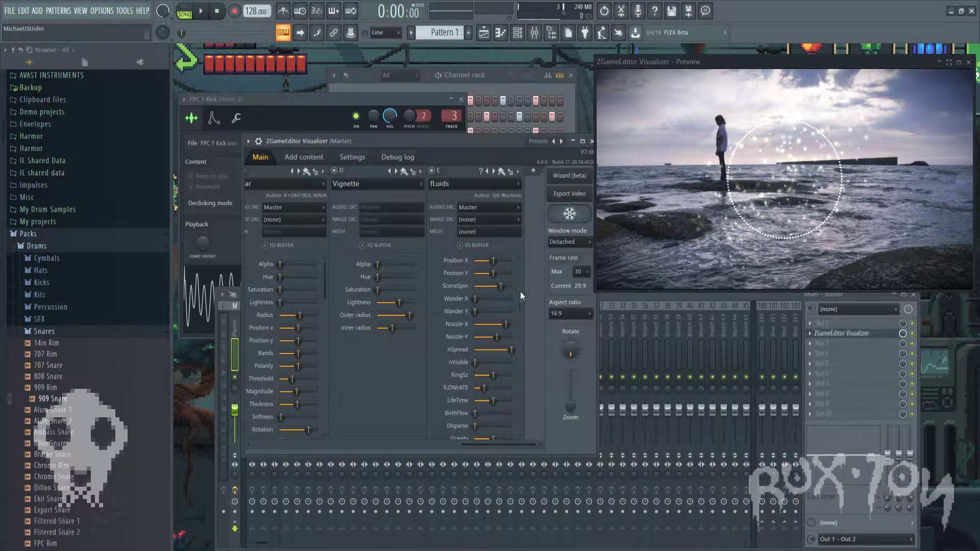
Step: Set the fLuids layer's Size to 77% and raise its Wander X
{"action": "left_click_drag", "start_coordinate": [521, 311], "coordinate": [526, 267]}
{"action": "left_click_drag", "start_coordinate": [493, 315], "coordinate": [502, 315]}
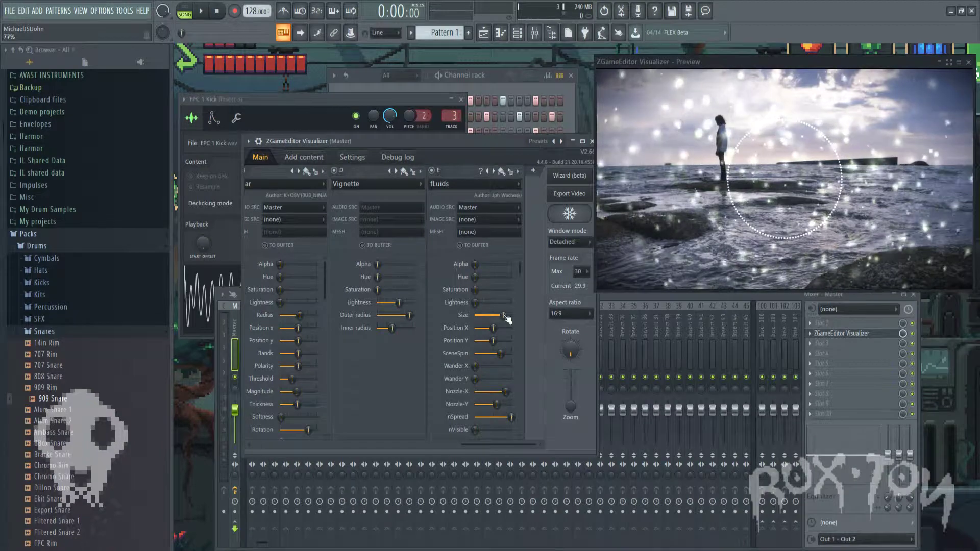
{"action": "key", "text": "space"}
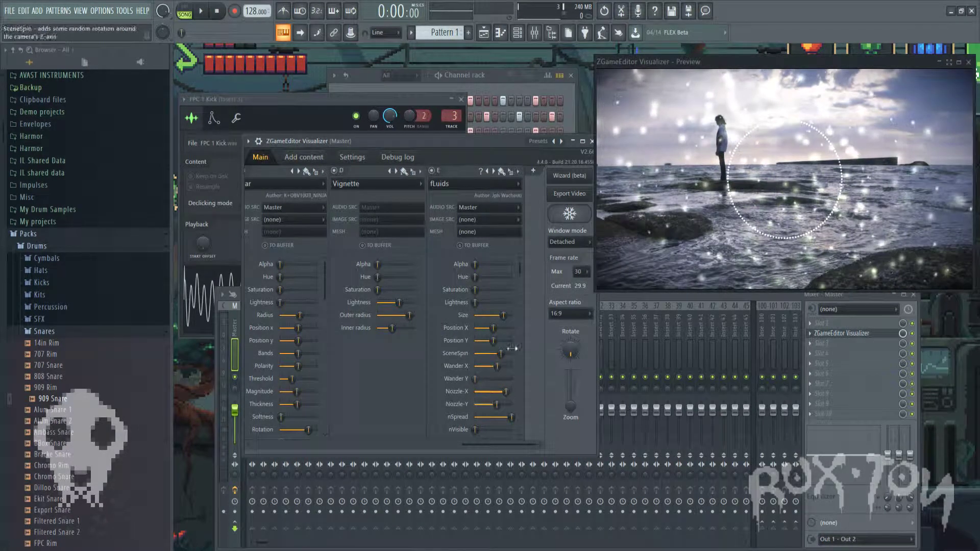
Step: Raise the fLuids layer's PointRot to maximum, increase pRoffset, lower Pulse to minimum and set Warble to 77%
{"action": "left_click_drag", "start_coordinate": [521, 267], "coordinate": [525, 365]}
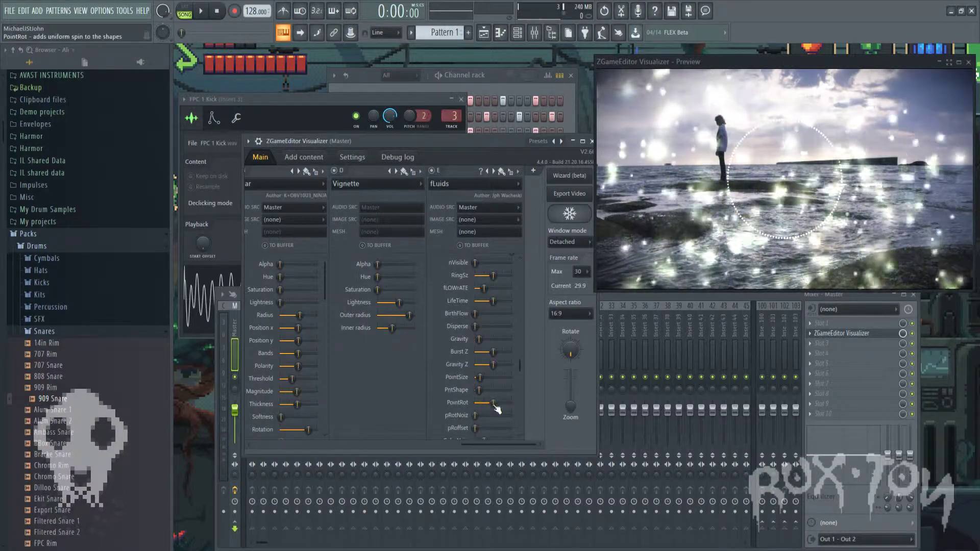
{"action": "left_click_drag", "start_coordinate": [493, 402], "coordinate": [489, 428]}
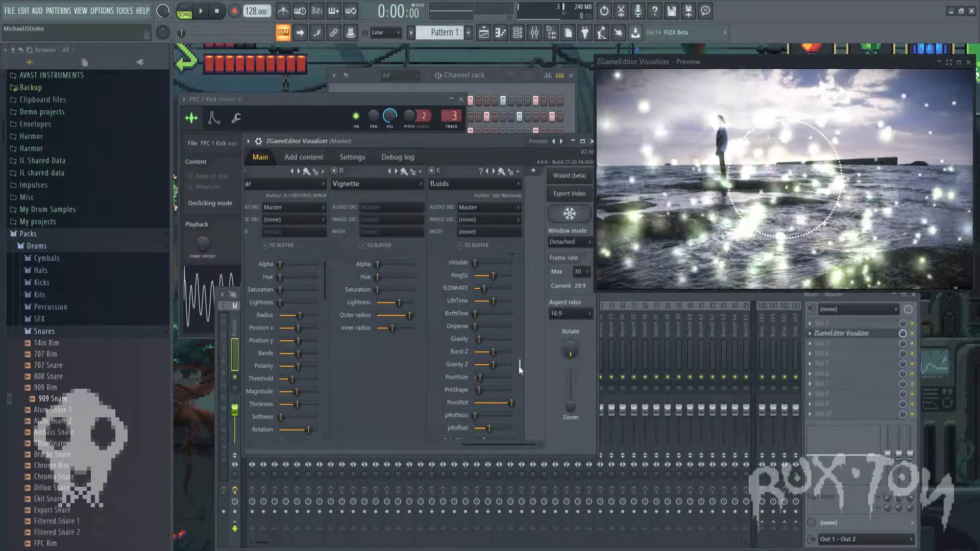
{"action": "left_click_drag", "start_coordinate": [518, 366], "coordinate": [521, 403]}
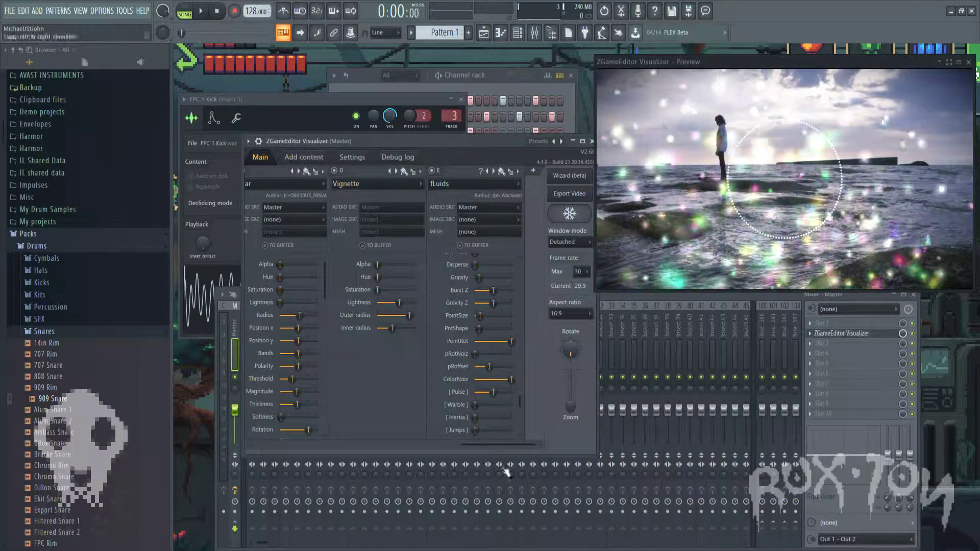
{"action": "left_click_drag", "start_coordinate": [493, 392], "coordinate": [475, 379]}
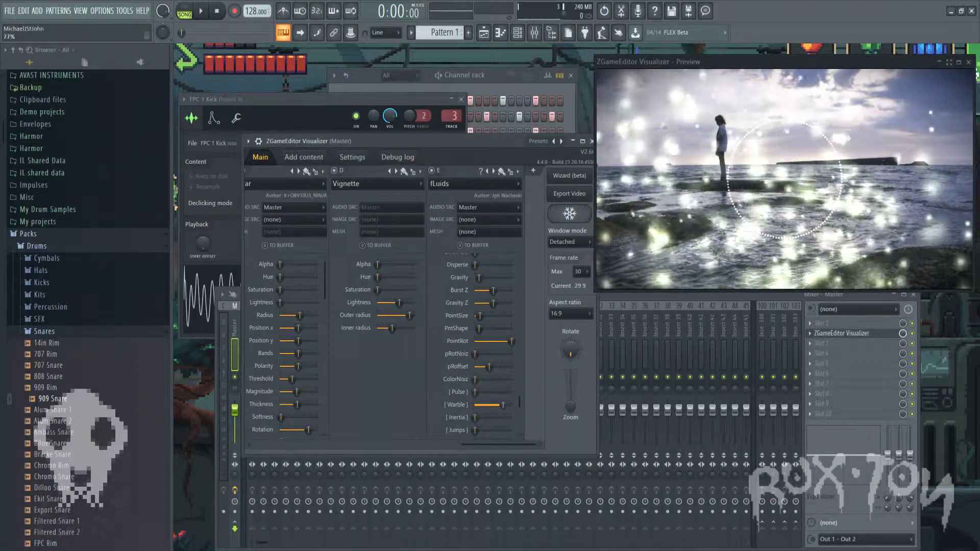
Step: Lower the fLuids layer's Warble, PointRot and pRoffset, and raise its Inertia and Jumps
{"action": "left_click_drag", "start_coordinate": [474, 404], "coordinate": [495, 404]}
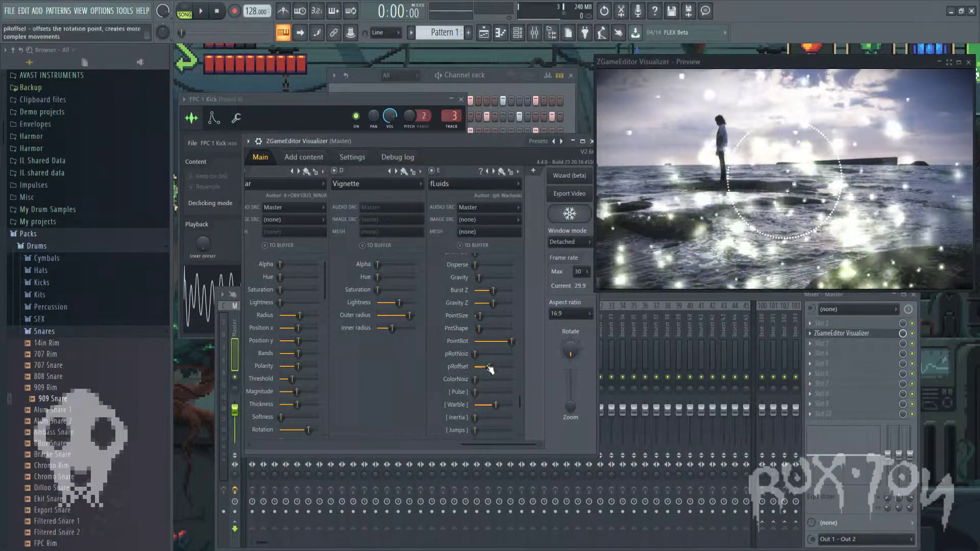
{"action": "left_click_drag", "start_coordinate": [480, 341], "coordinate": [483, 350]}
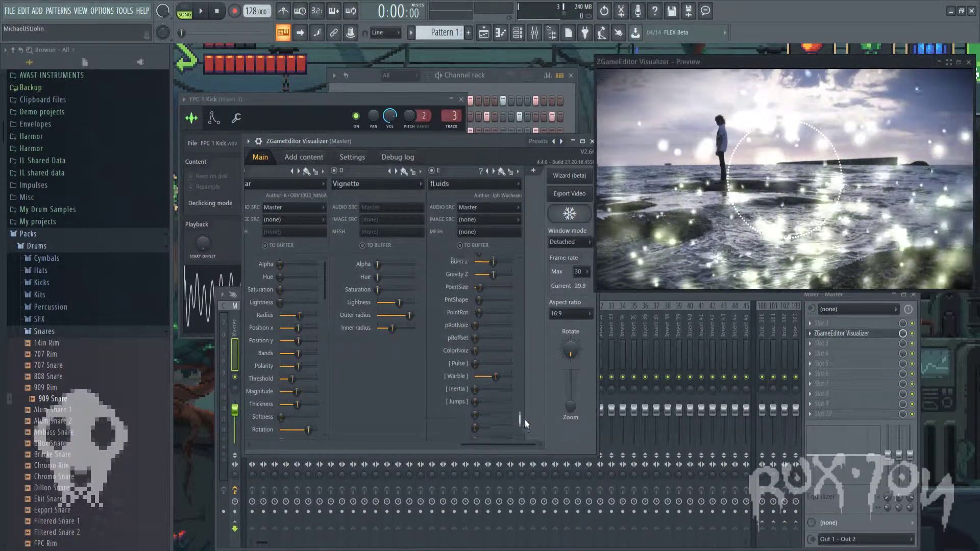
{"action": "scroll", "coordinate": [505, 408], "scroll_direction": "down", "scroll_amount": 3}
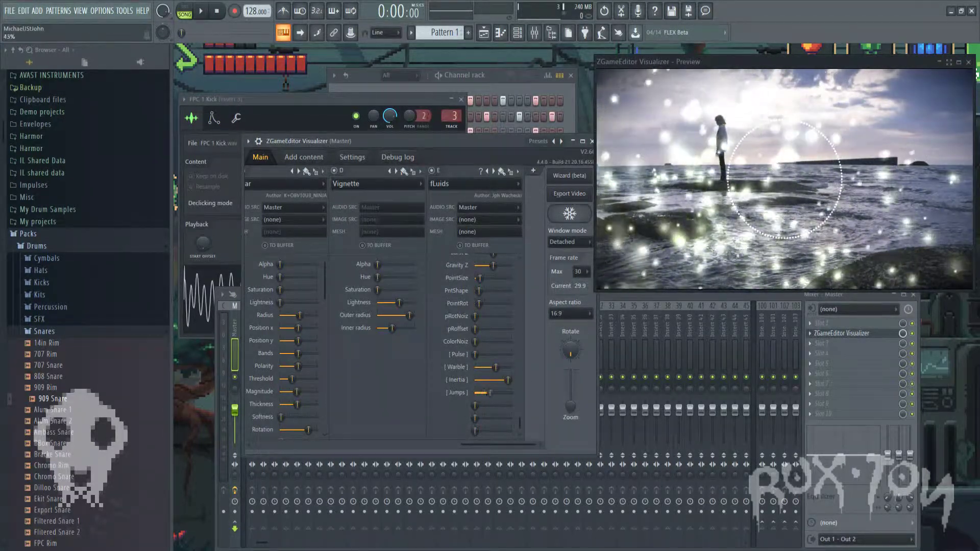
{"action": "left_click_drag", "start_coordinate": [489, 393], "coordinate": [499, 393]}
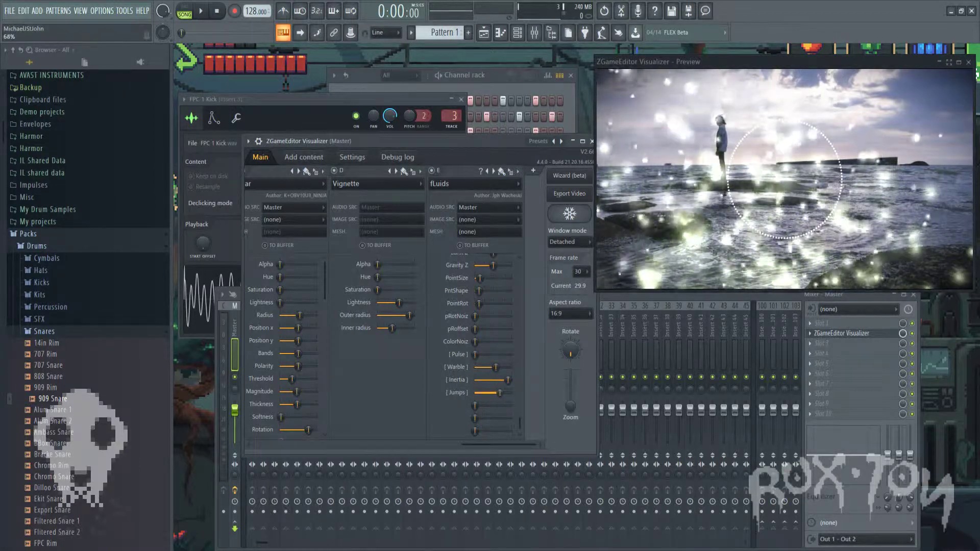
{"action": "scroll", "coordinate": [525, 430], "scroll_direction": "up", "scroll_amount": 1}
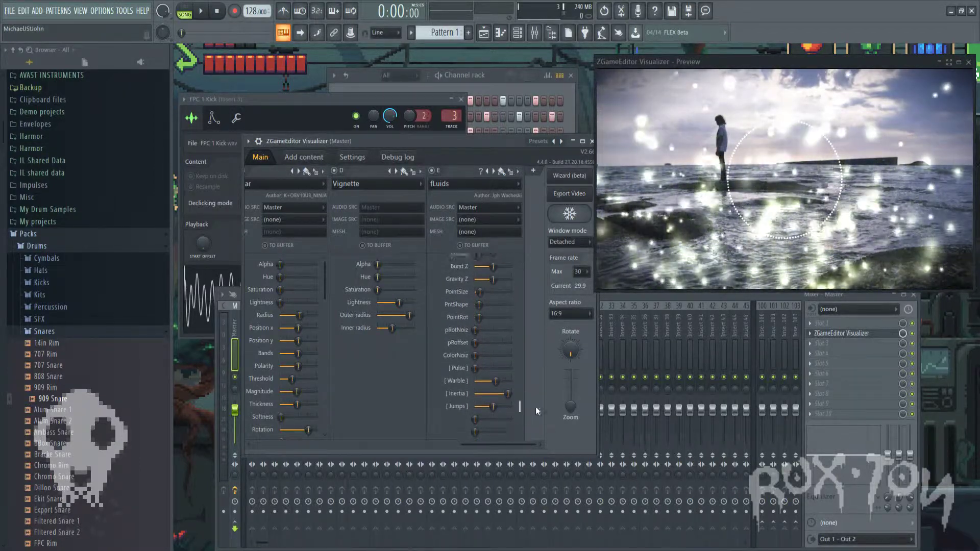
Step: Try the fLuids layer's Gravity Z at both extremes, settle on maximum, and raise Burst Z almost to maximum
{"action": "scroll", "coordinate": [536, 387], "scroll_direction": "up", "scroll_amount": 5}
{"action": "left_click_drag", "start_coordinate": [493, 347], "coordinate": [512, 348]}
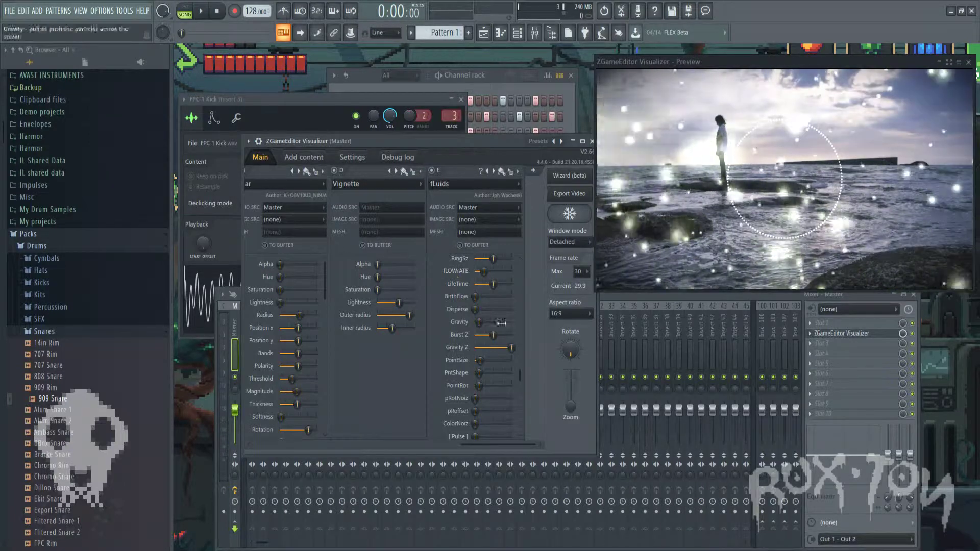
{"action": "left_click_drag", "start_coordinate": [511, 347], "coordinate": [475, 347]}
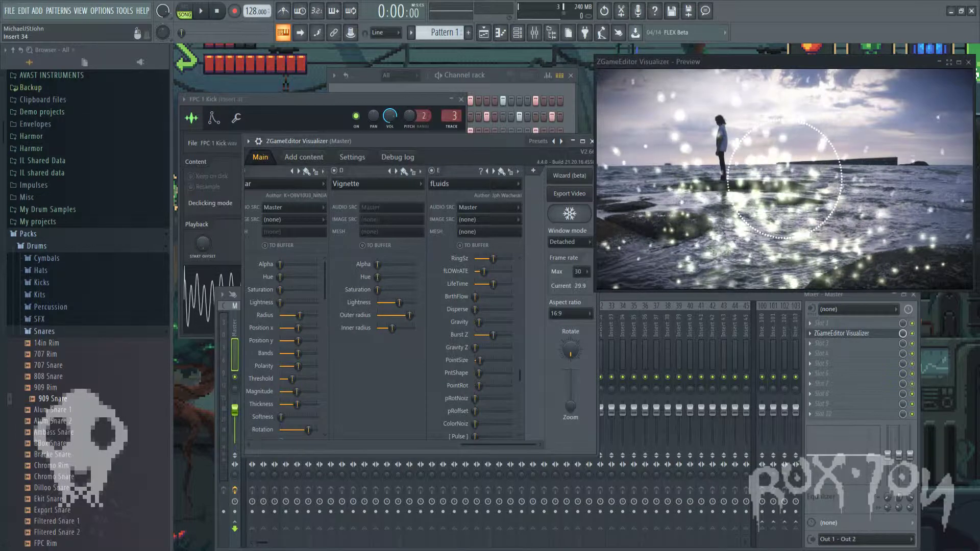
{"action": "left_click_drag", "start_coordinate": [476, 347], "coordinate": [511, 348]}
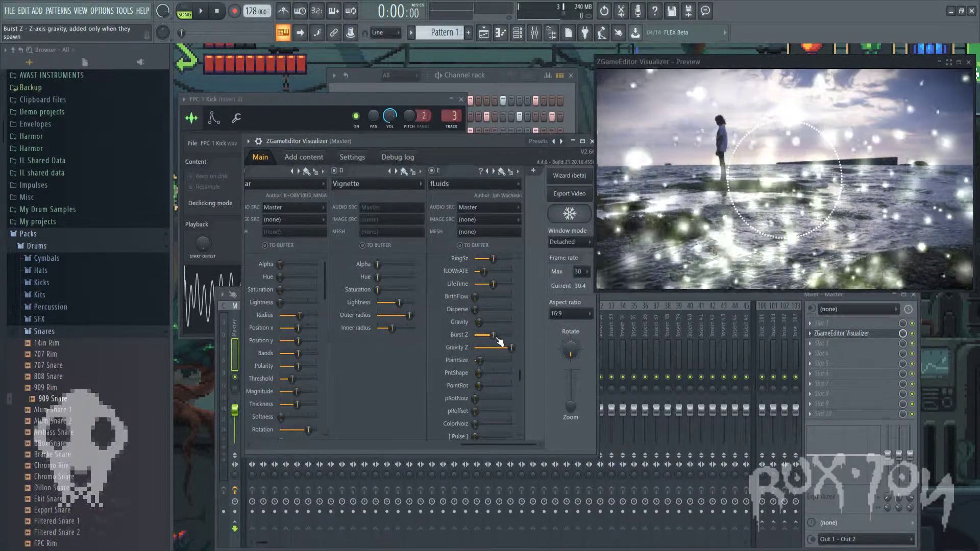
{"action": "left_click_drag", "start_coordinate": [494, 335], "coordinate": [511, 335]}
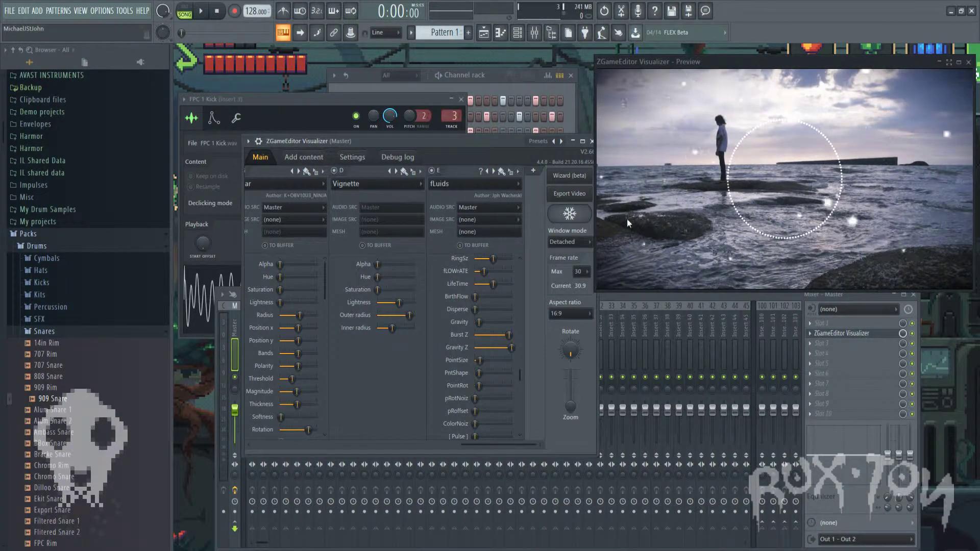
Step: Raise the fLuids layer's Disperse, BirthFlow, RingSz and flOWrATE to or near maximum, and lower LifeTime to near minimum
{"action": "left_click_drag", "start_coordinate": [474, 309], "coordinate": [497, 309]}
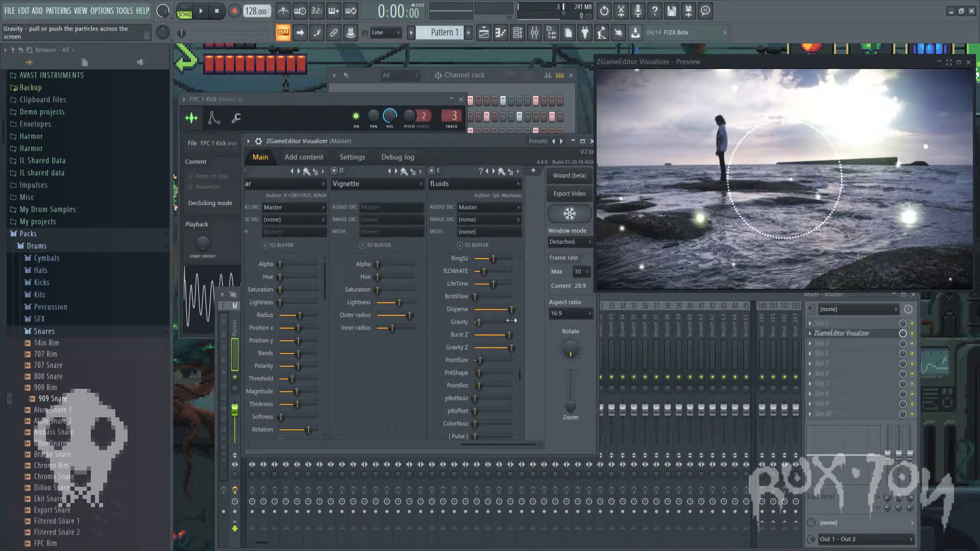
{"action": "left_click_drag", "start_coordinate": [475, 296], "coordinate": [504, 296]}
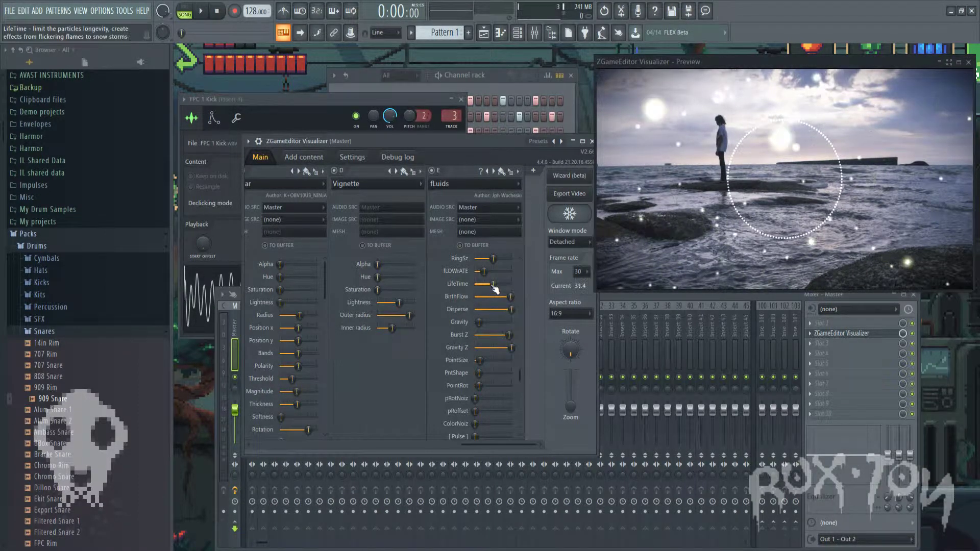
{"action": "left_click_drag", "start_coordinate": [493, 283], "coordinate": [511, 284]}
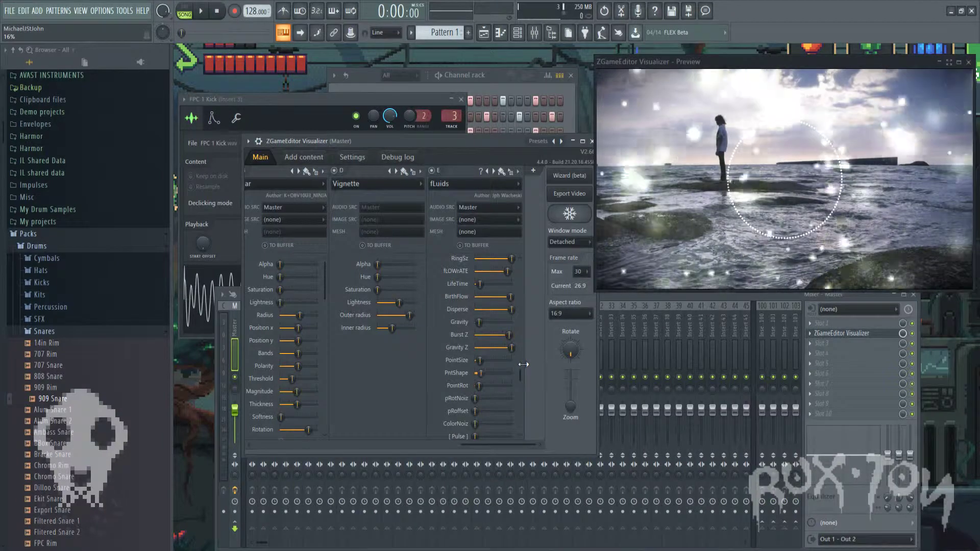
{"action": "scroll", "coordinate": [520, 371], "scroll_direction": "up", "scroll_amount": 5}
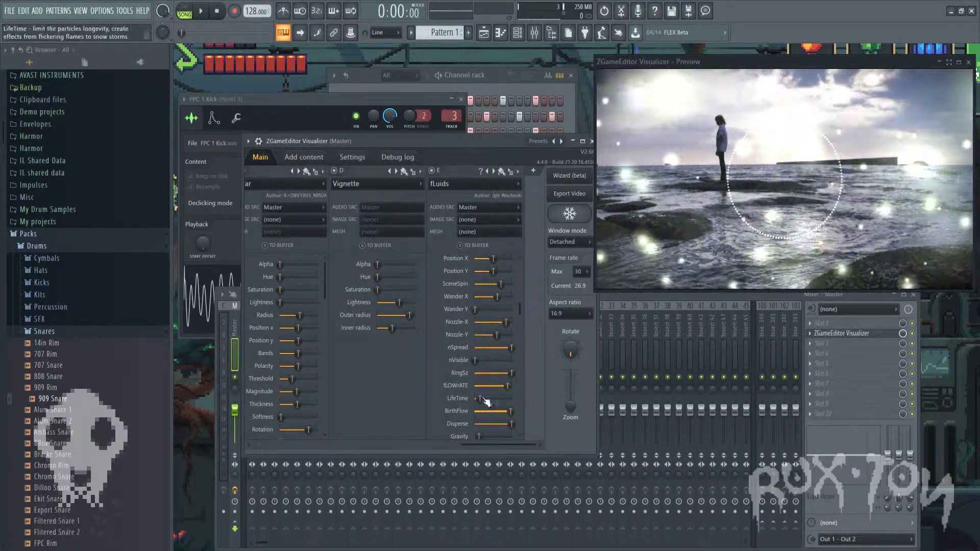
{"action": "scroll", "coordinate": [517, 306], "scroll_direction": "up", "scroll_amount": 3}
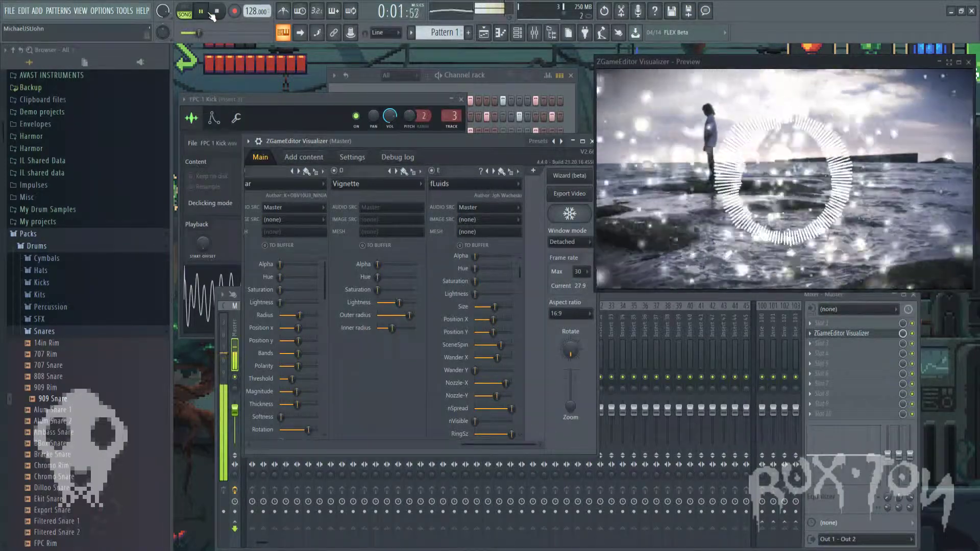
Step: Play the song twice from the start to preview the combined effects, halting playback each time
{"action": "key", "text": "space"}
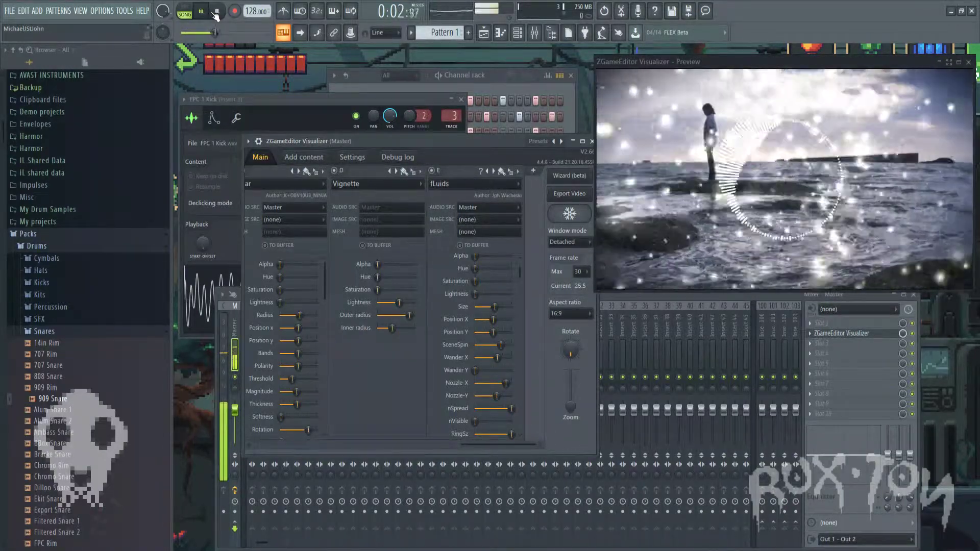
{"action": "left_click", "coordinate": [216, 11]}
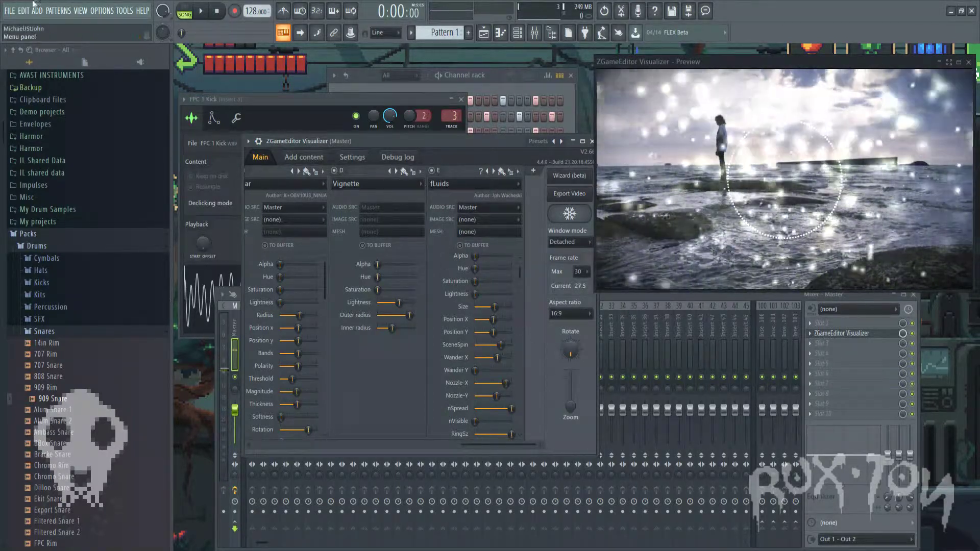
{"action": "left_click", "coordinate": [201, 11]}
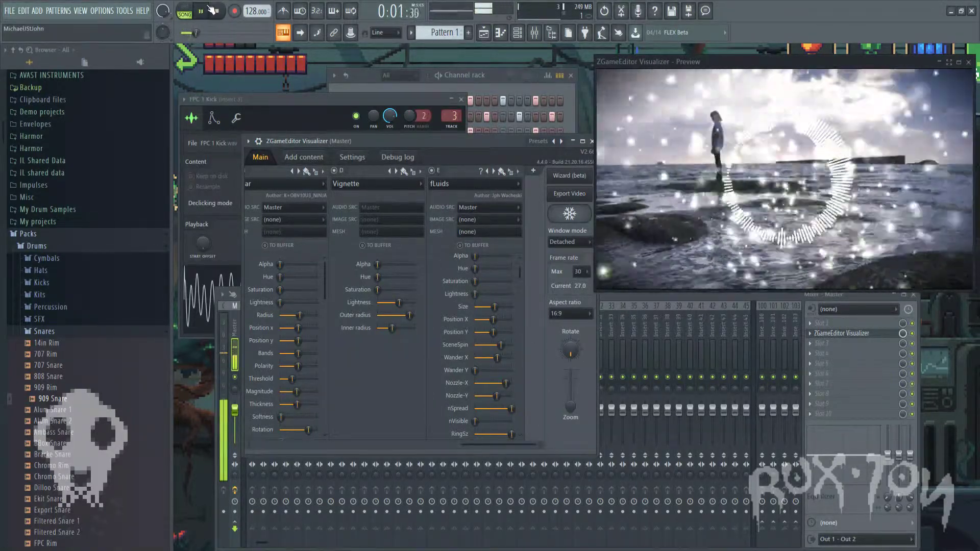
{"action": "left_click", "coordinate": [202, 11]}
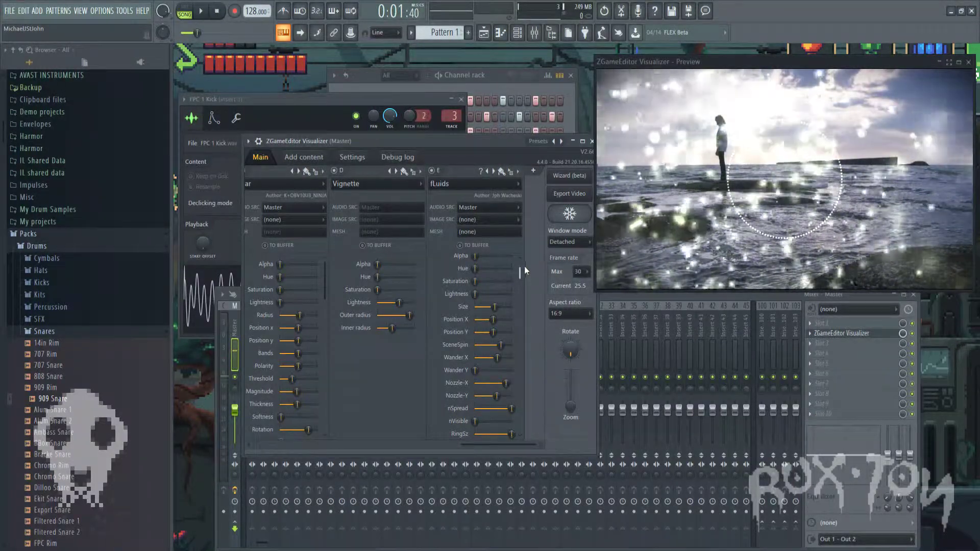
Step: Add a new empty effect layer F after the fLuids layer
{"action": "left_click_drag", "start_coordinate": [521, 276], "coordinate": [518, 255]}
{"action": "left_click_drag", "start_coordinate": [525, 439], "coordinate": [544, 443]}
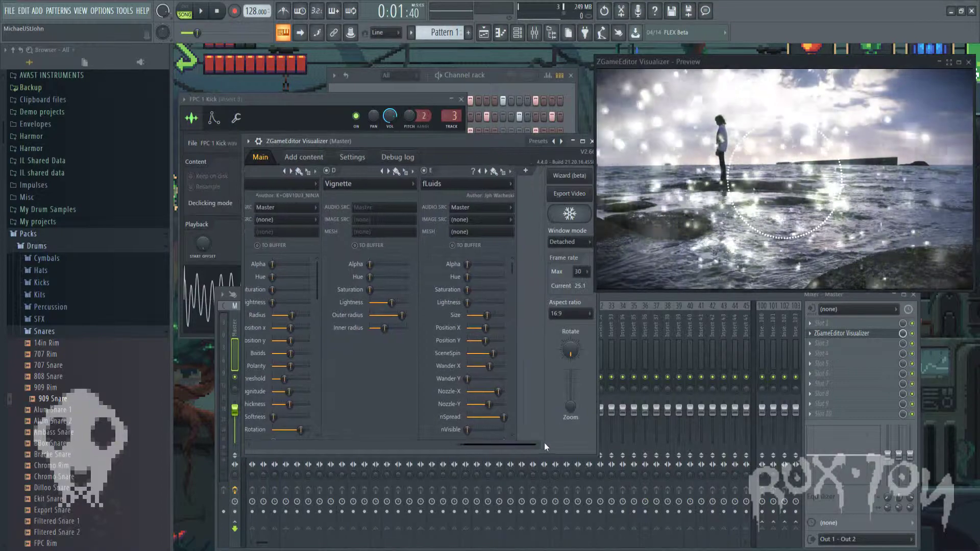
{"action": "left_click", "coordinate": [534, 172]}
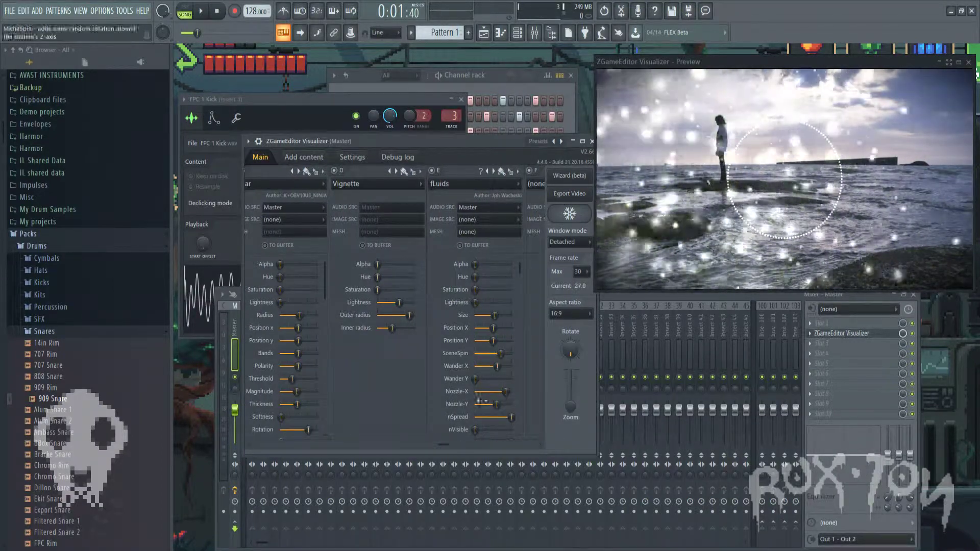
{"action": "left_click_drag", "start_coordinate": [446, 445], "coordinate": [515, 397]}
Step: Try Dot Matrix on layer F with Resolution at maximum, higher Contrast, Brightness at 31% and Saturation at 100%
{"action": "left_click", "coordinate": [526, 187]}
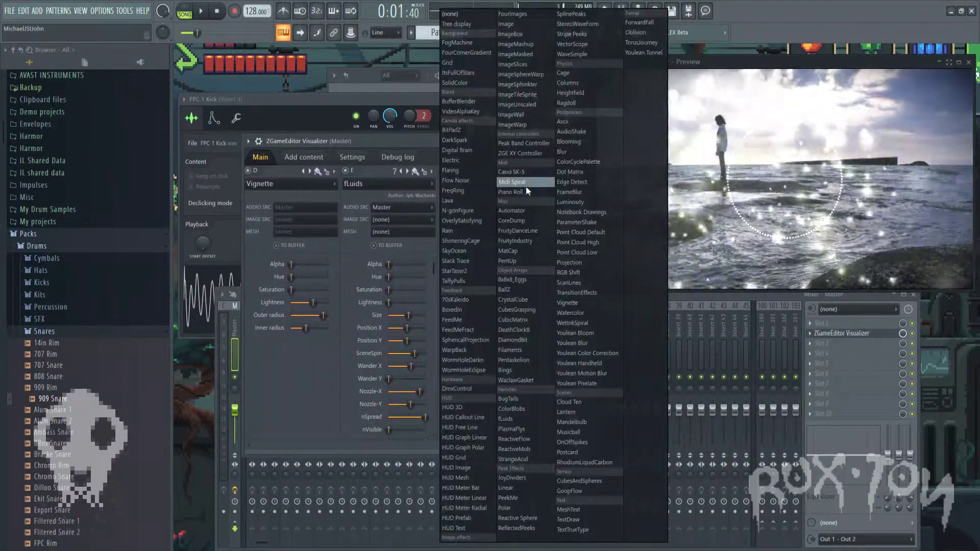
{"action": "left_click", "coordinate": [596, 171]}
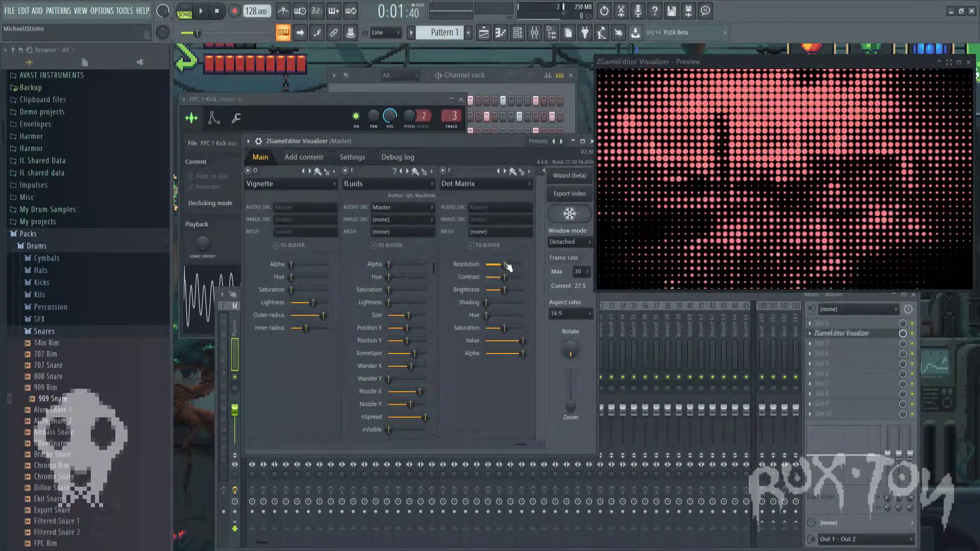
{"action": "left_click_drag", "start_coordinate": [504, 264], "coordinate": [497, 289]}
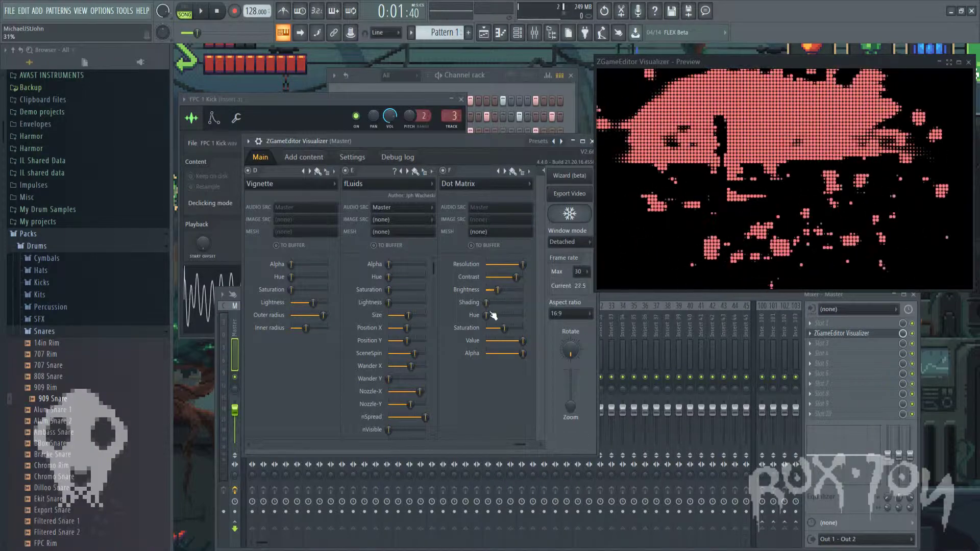
{"action": "left_click_drag", "start_coordinate": [504, 328], "coordinate": [523, 327]}
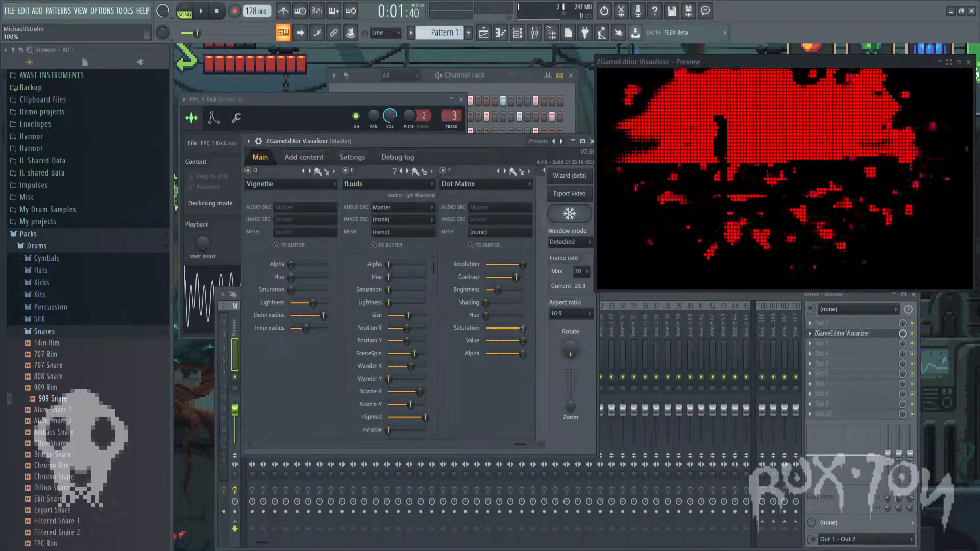
Step: Replace Dot Matrix on layer F with RGB Shift and create an automation clip for its Amount at 0%
{"action": "left_click", "coordinate": [500, 185]}
{"action": "left_click", "coordinate": [600, 275]}
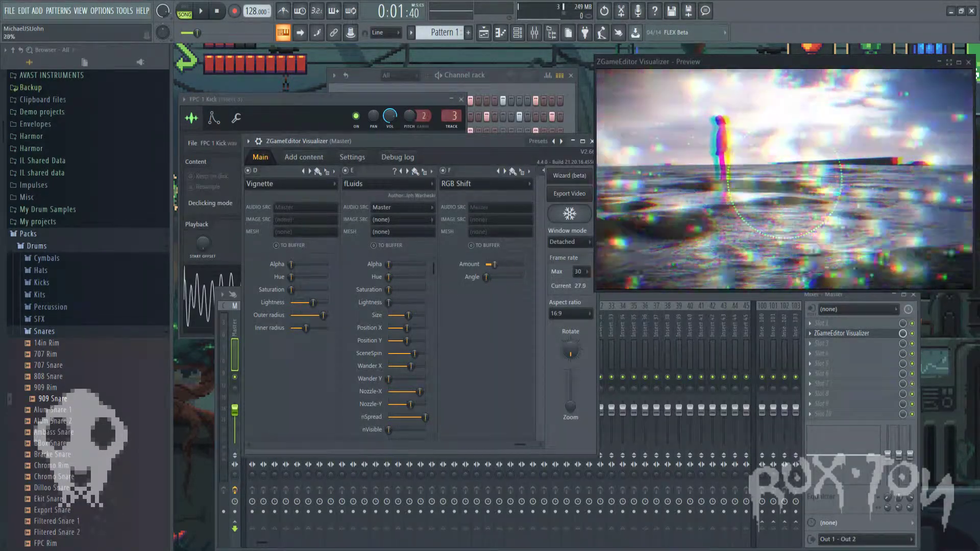
{"action": "right_click", "coordinate": [489, 271]}
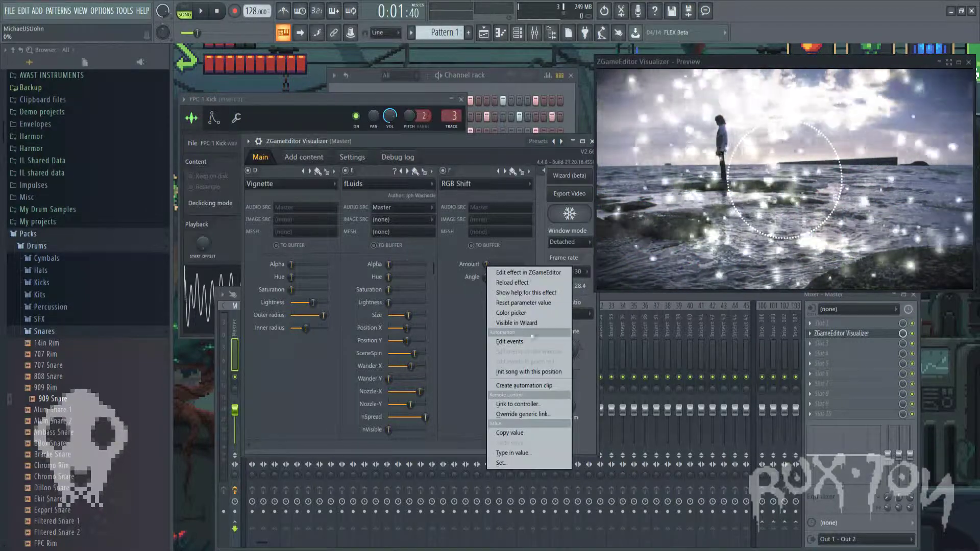
{"action": "left_click", "coordinate": [529, 385]}
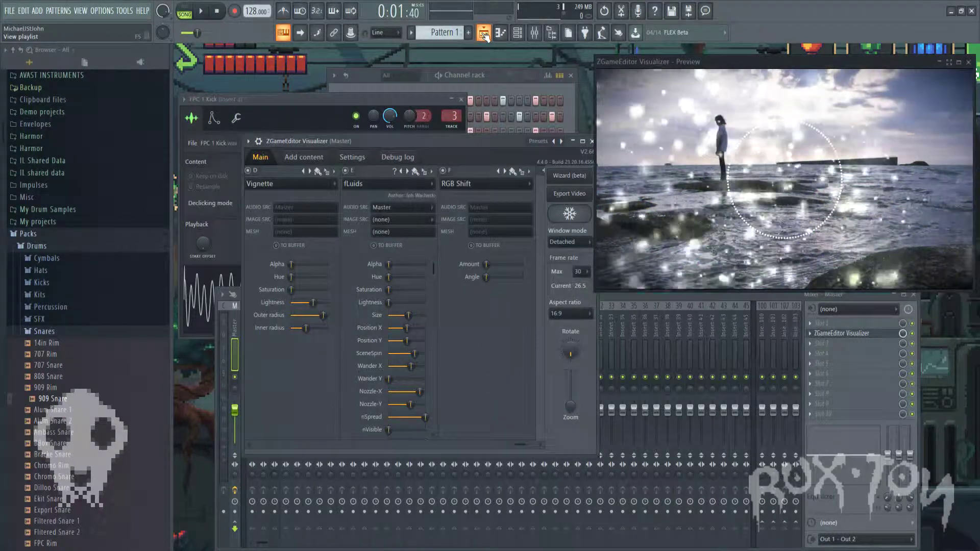
Step: In the Playlist, repeat the short Amount automation clip across two bars of Track 2, shape it as a straight falling ramp, and play it back
{"action": "left_click", "coordinate": [483, 34]}
{"action": "scroll", "coordinate": [472, 209], "scroll_direction": "down", "scroll_amount": 5}
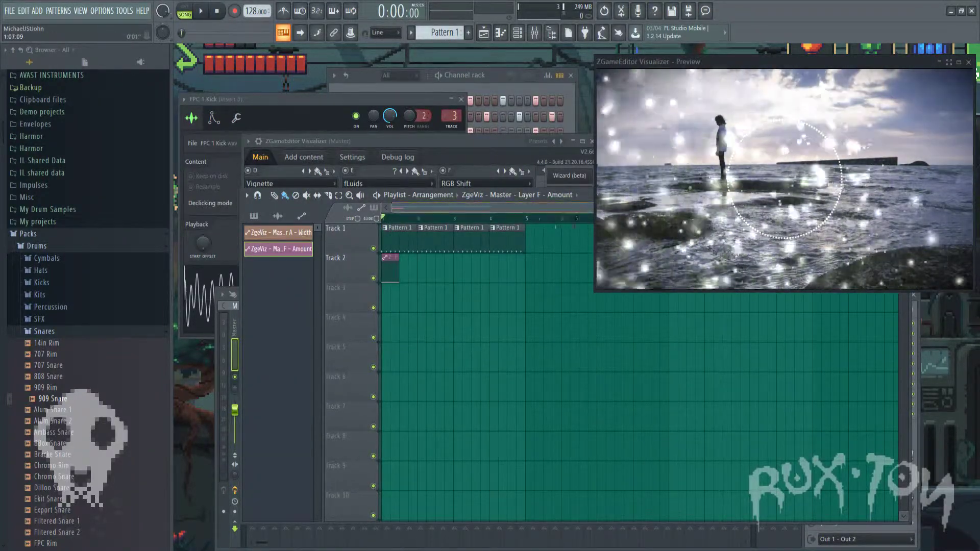
{"action": "scroll", "coordinate": [412, 233], "scroll_direction": "up", "scroll_amount": 3}
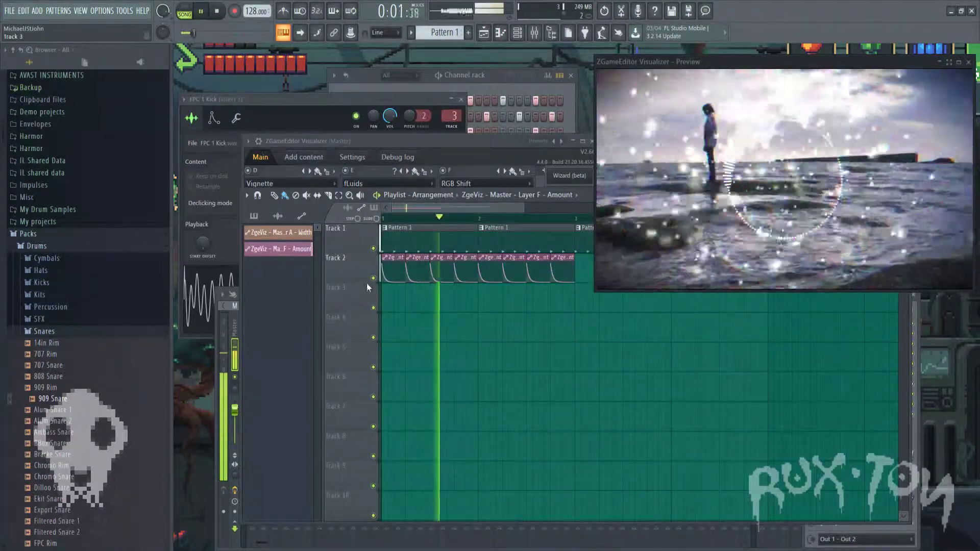
{"action": "left_click_drag", "start_coordinate": [391, 274], "coordinate": [394, 284]}
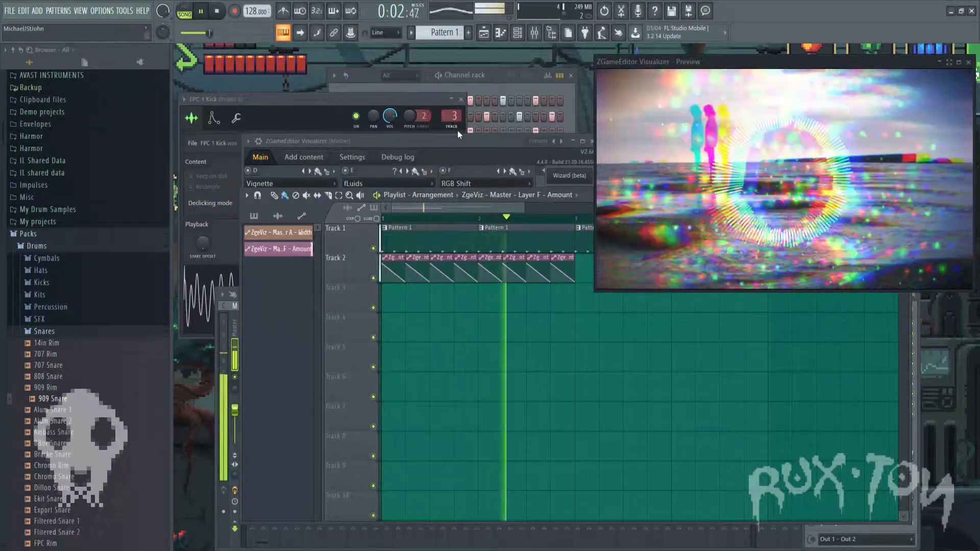
{"action": "key", "text": "space"}
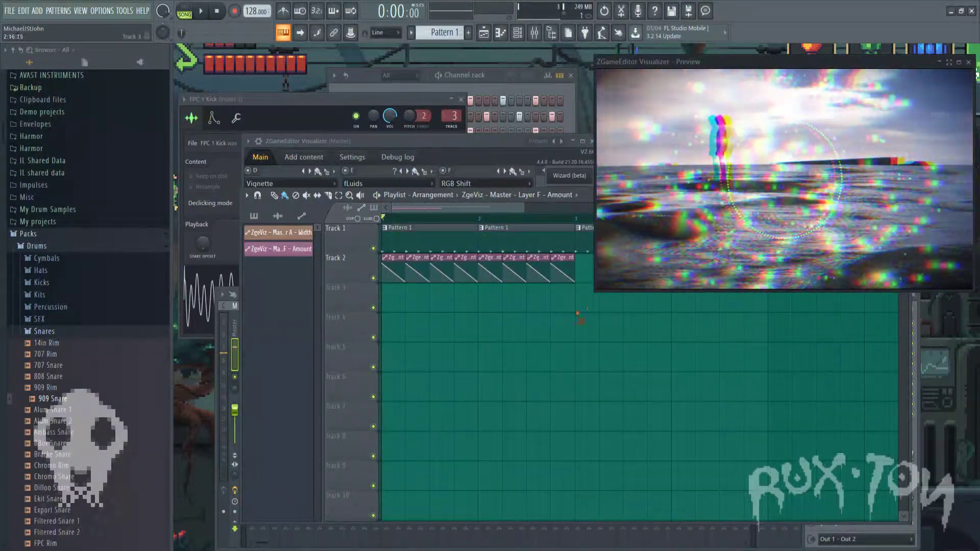
Step: Replace RGB Shift on layer F with the ScanLines effect and try Scanlines X and Scanlines Y at 2
{"action": "left_click", "coordinate": [360, 139]}
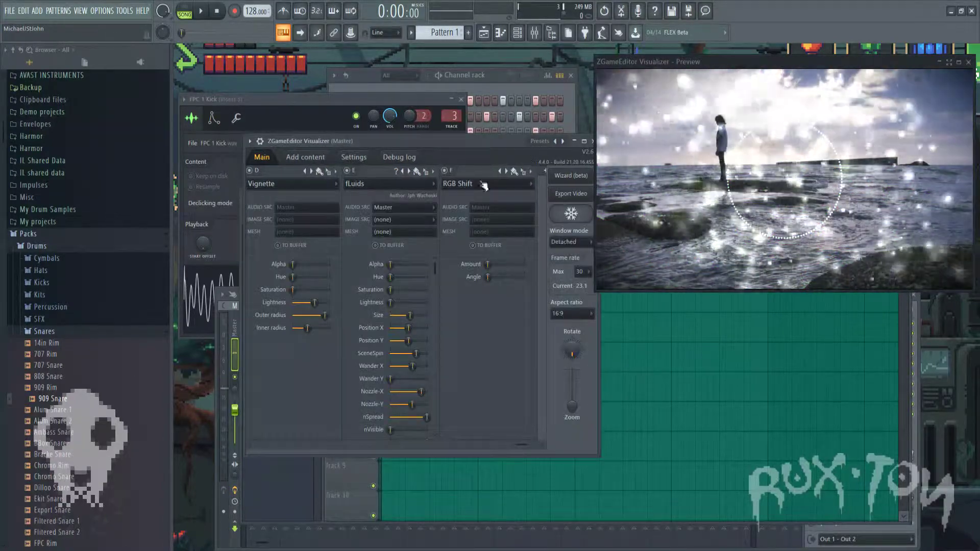
{"action": "left_click", "coordinate": [484, 185]}
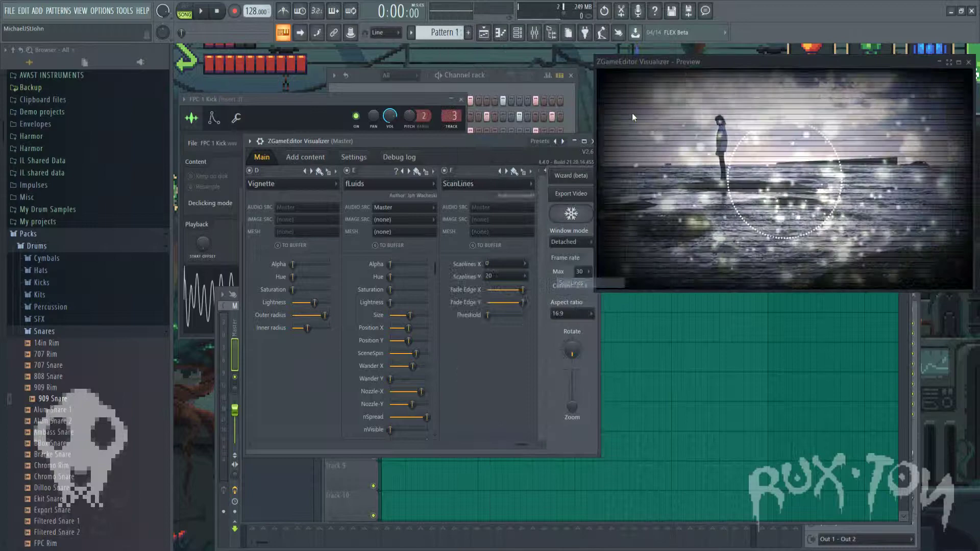
{"action": "left_click", "coordinate": [571, 282]}
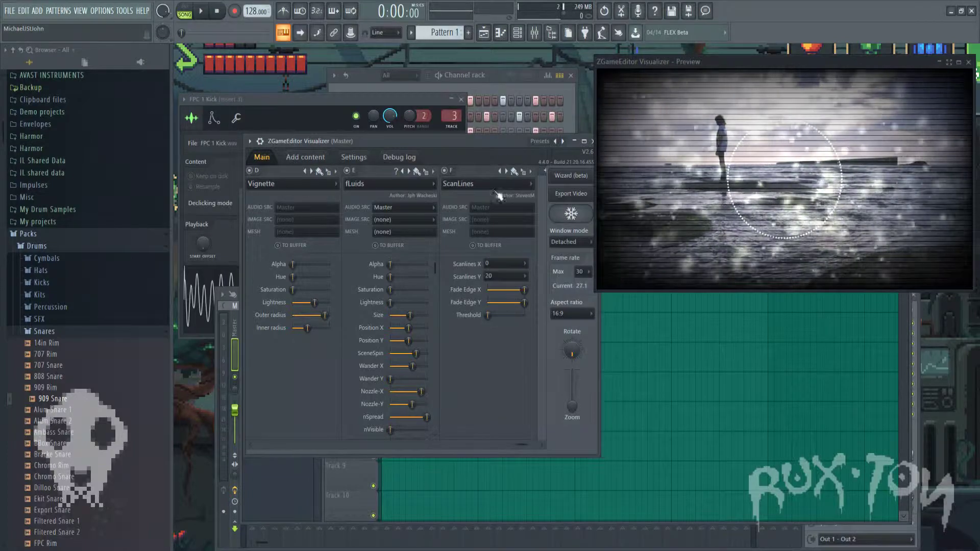
{"action": "left_click", "coordinate": [508, 264]}
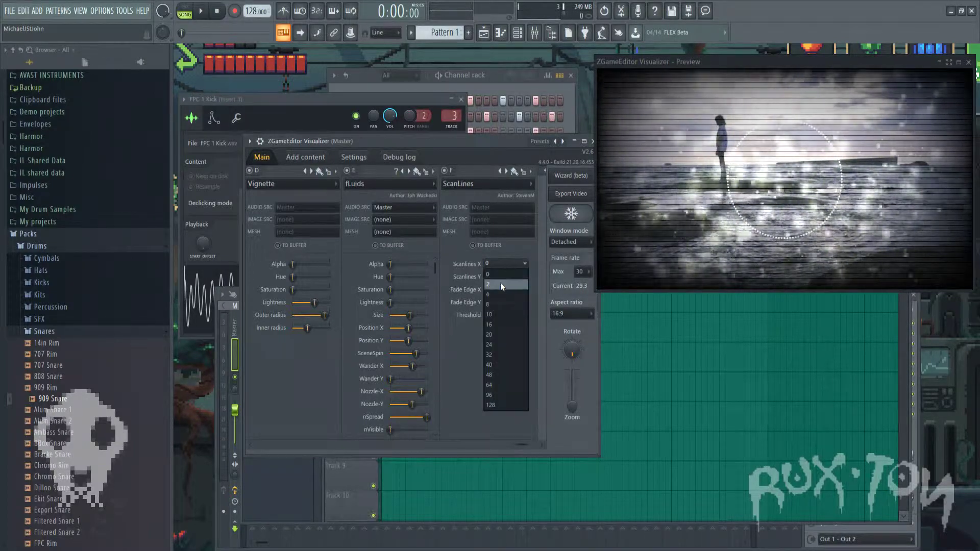
{"action": "left_click", "coordinate": [500, 284]}
{"action": "left_click", "coordinate": [503, 277]}
{"action": "left_click", "coordinate": [498, 295]}
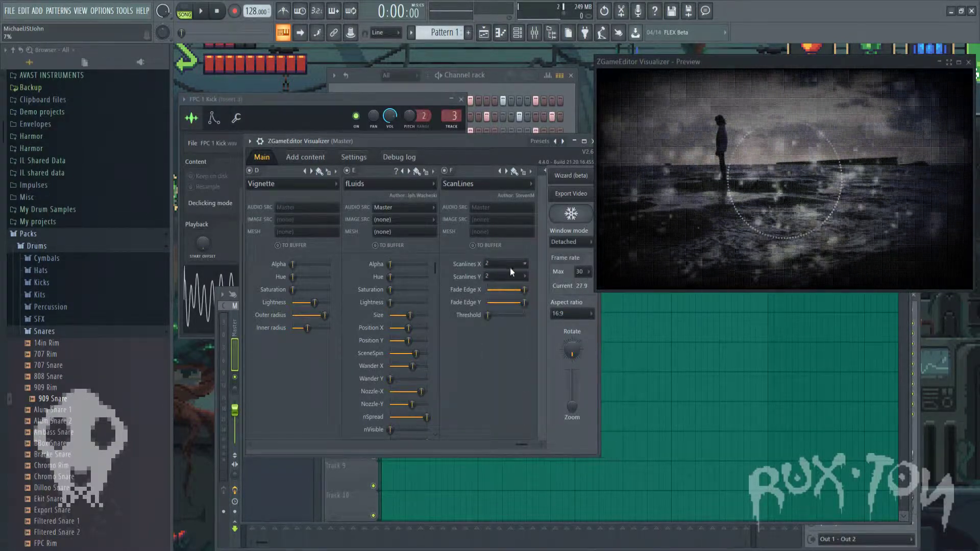
Step: Try ScanLines with Scanlines X and Y both at 4, and set Scanlines Y to 0
{"action": "left_click", "coordinate": [510, 265]}
{"action": "left_click", "coordinate": [500, 296]}
{"action": "left_click", "coordinate": [500, 277]}
{"action": "left_click", "coordinate": [498, 310]}
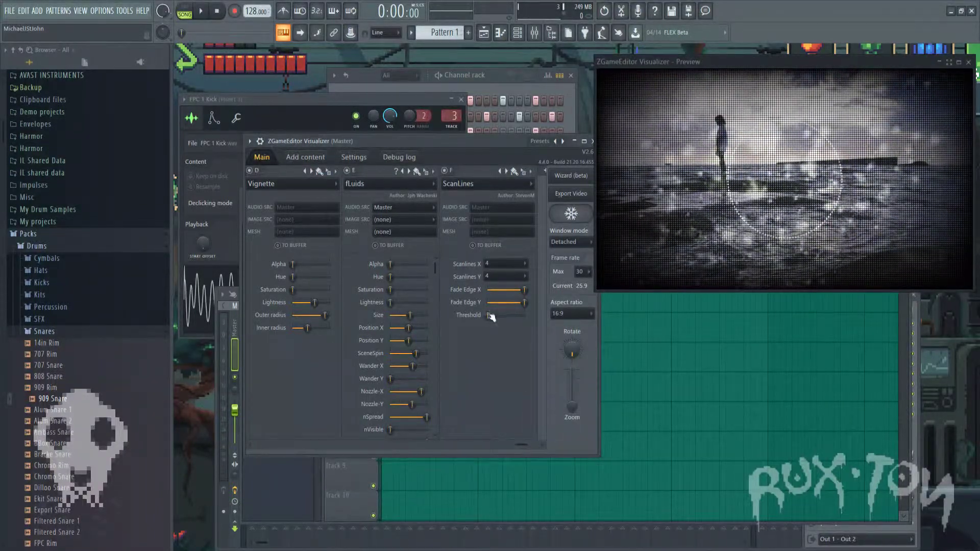
{"action": "left_click", "coordinate": [503, 276]}
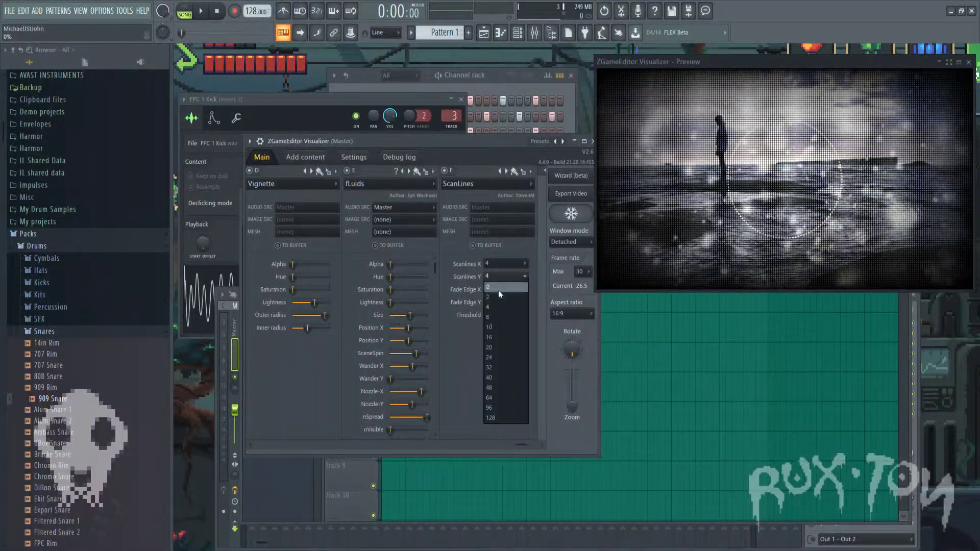
{"action": "left_click", "coordinate": [498, 289]}
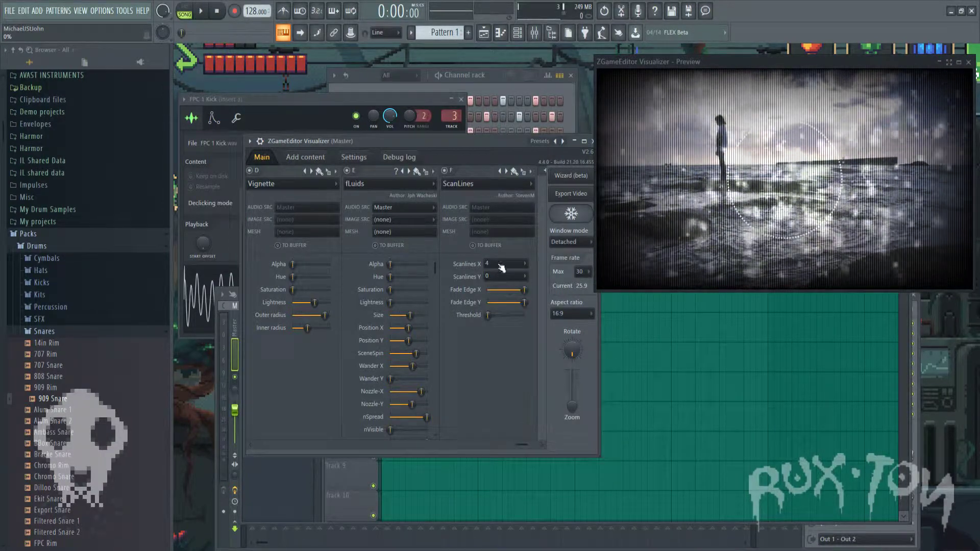
Step: Try Point Cloud High on layer F with Scale X at 59%, and play the song briefly
{"action": "left_click", "coordinate": [490, 184]}
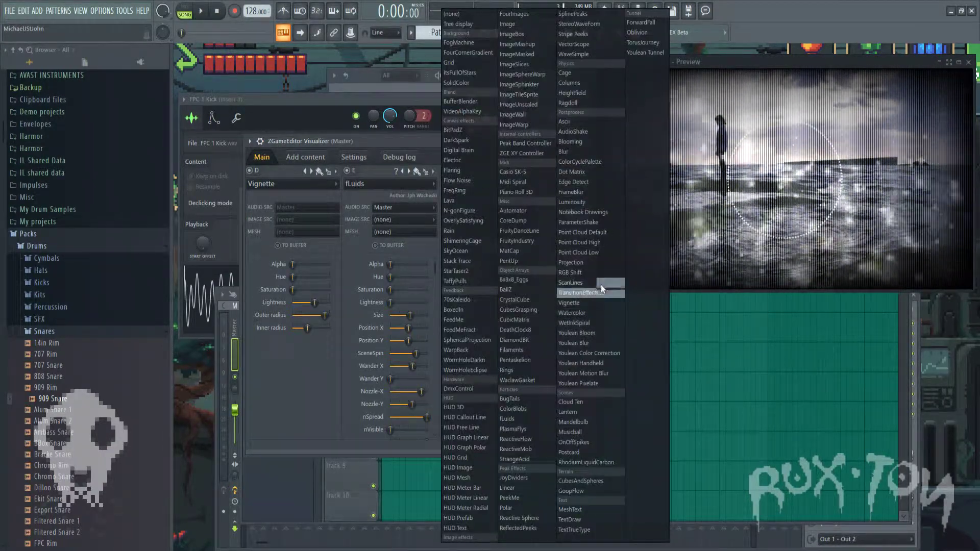
{"action": "left_click", "coordinate": [597, 243]}
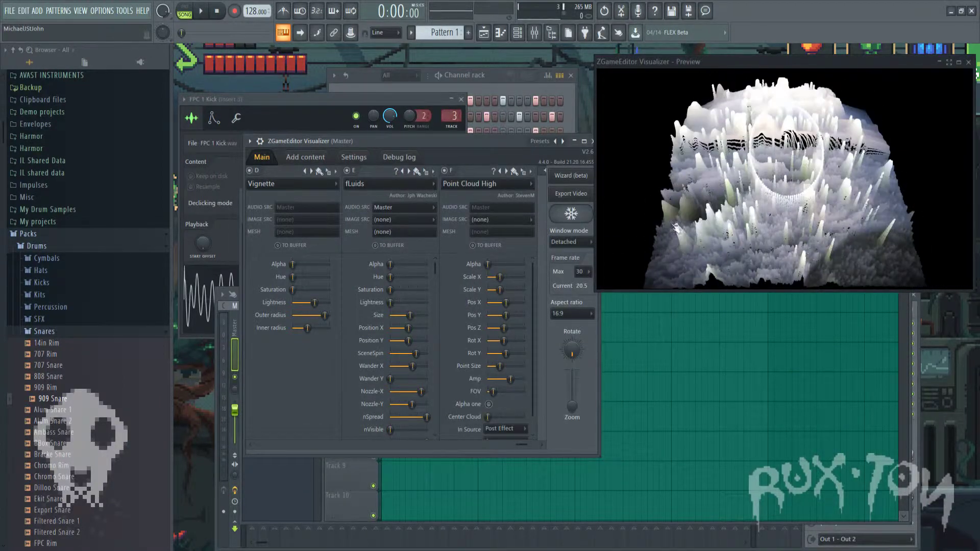
{"action": "left_click_drag", "start_coordinate": [488, 264], "coordinate": [509, 276]}
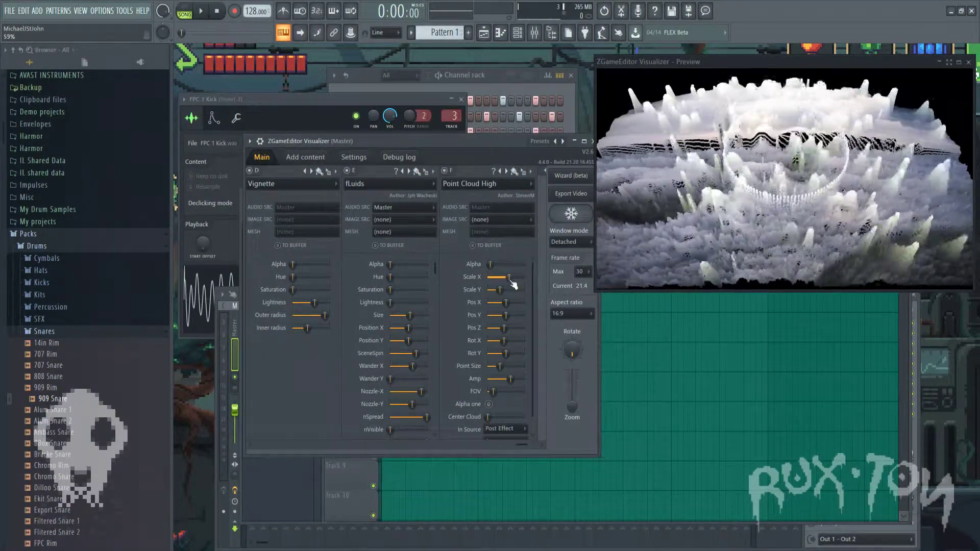
{"action": "key", "text": "space"}
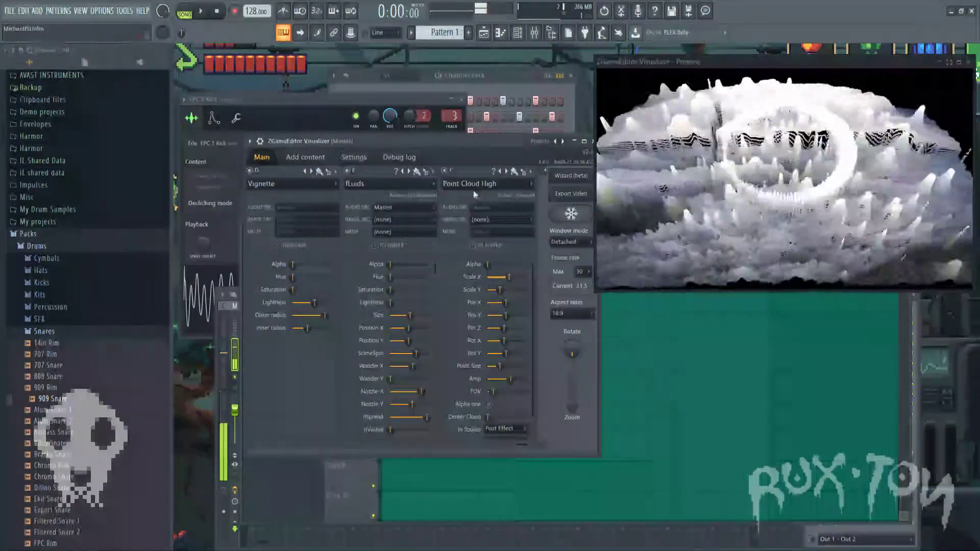
{"action": "key", "text": "space"}
Step: Try Youlean Bloom on layer F, play it with Amount near its minimum, and raise Amount to 16%
{"action": "right_click", "coordinate": [510, 281]}
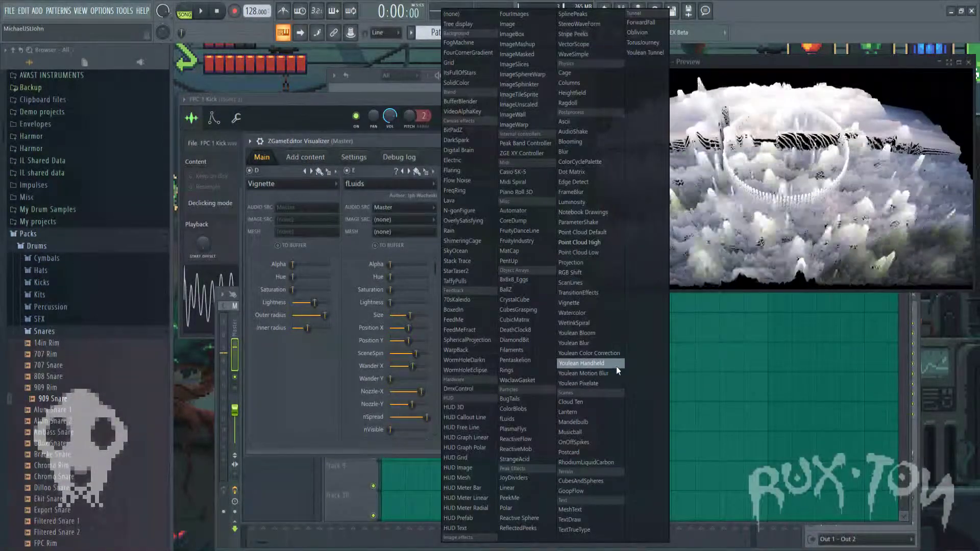
{"action": "left_click", "coordinate": [605, 332]}
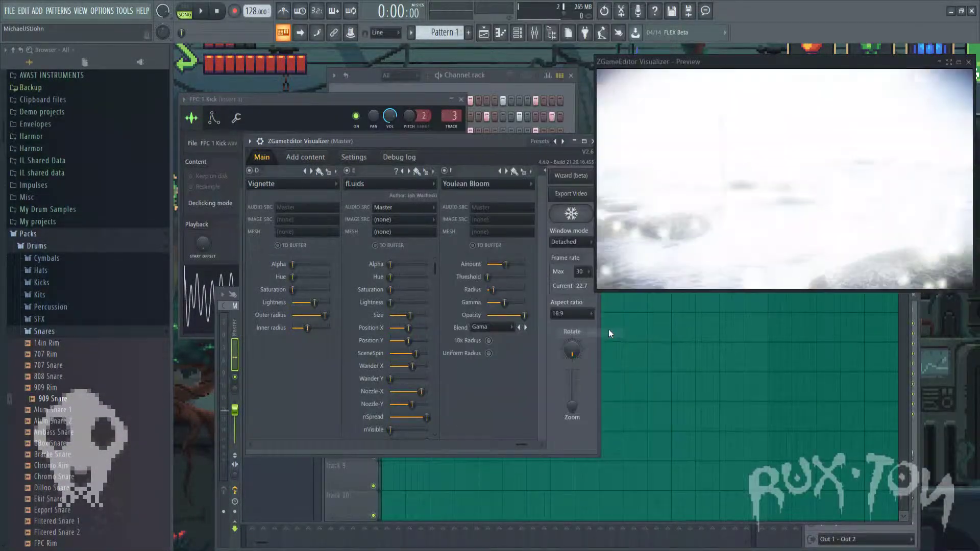
{"action": "left_click_drag", "start_coordinate": [505, 263], "coordinate": [489, 264]}
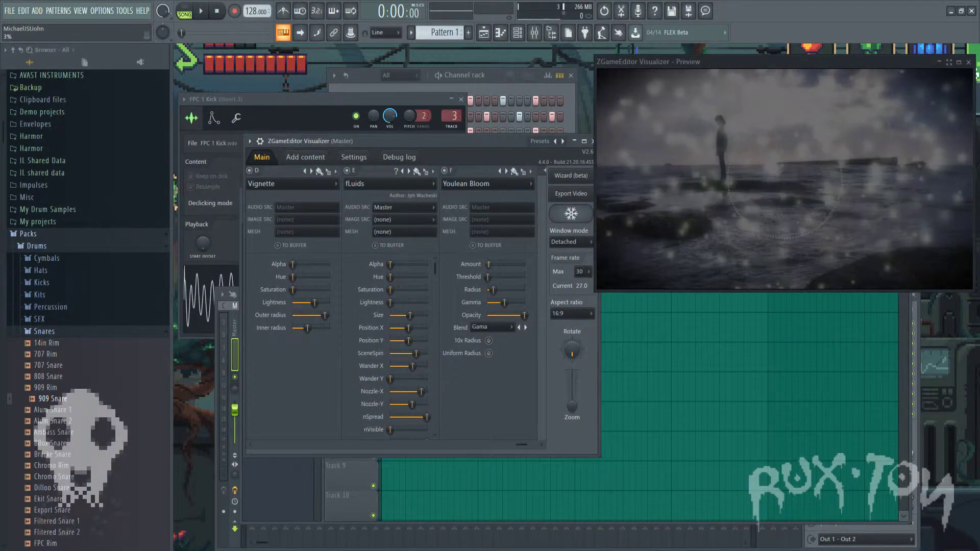
{"action": "key", "text": "space"}
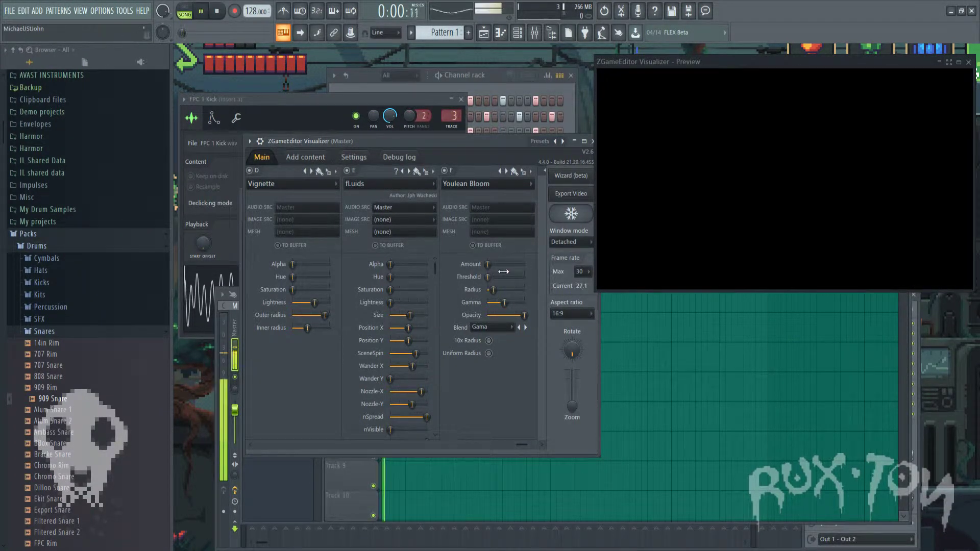
{"action": "key", "text": "space"}
{"action": "left_click_drag", "start_coordinate": [488, 263], "coordinate": [494, 264]}
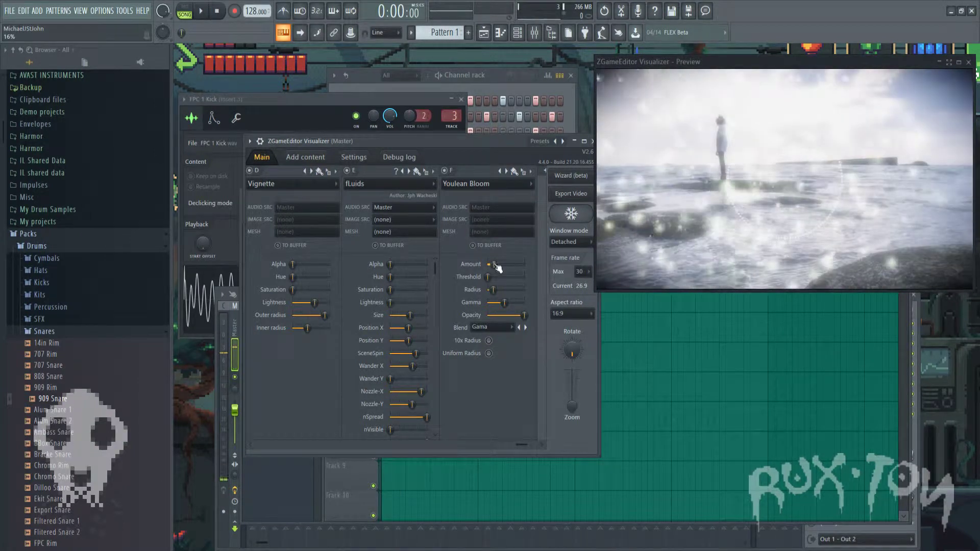
Step: Clear the Amount automation clips from Track 2 of the Playlist and return to the visualizer's main effect controls
{"action": "left_click", "coordinate": [691, 376]}
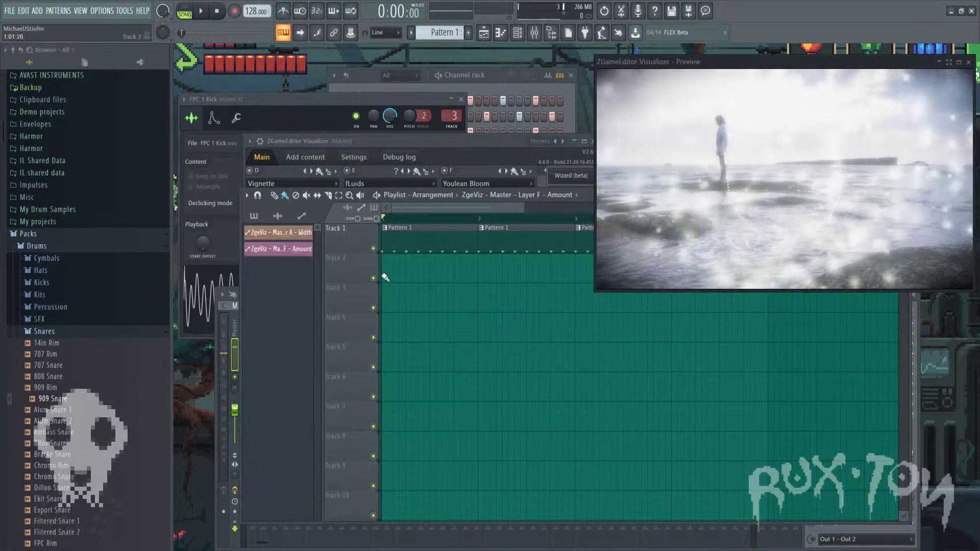
{"action": "left_click", "coordinate": [387, 156]}
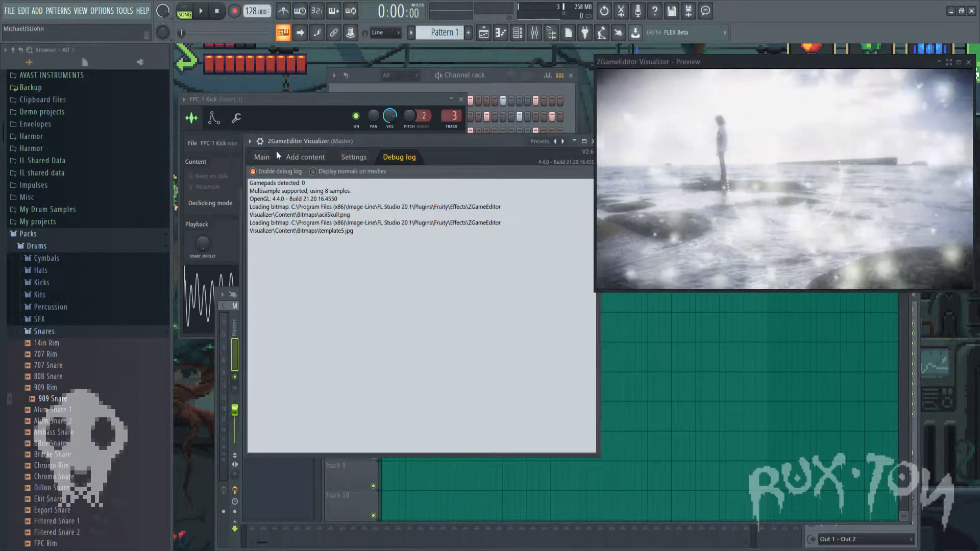
{"action": "left_click", "coordinate": [262, 157]}
Step: Try TransitionEffects on layer F with the Transition amount at maximum
{"action": "left_click", "coordinate": [472, 186]}
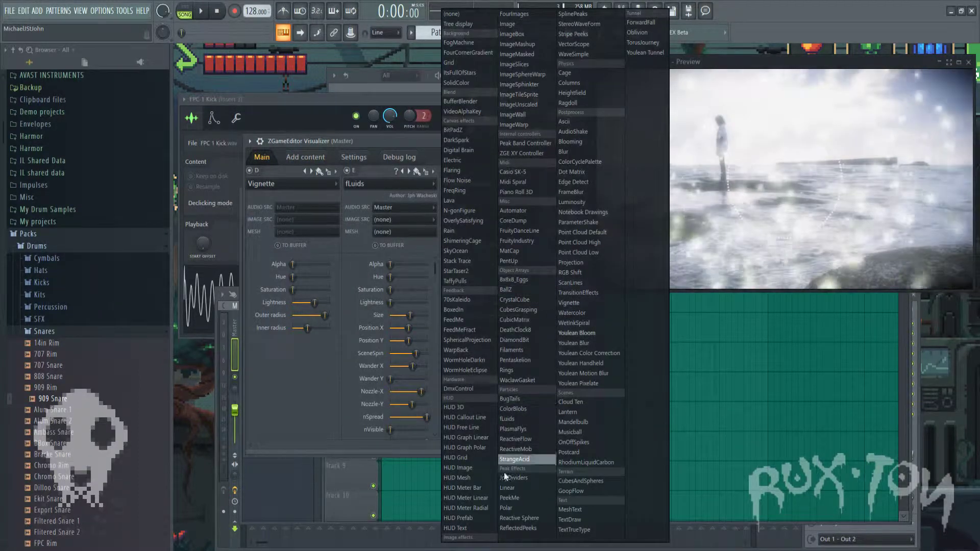
{"action": "left_click", "coordinate": [610, 294]}
{"action": "left_click_drag", "start_coordinate": [505, 281], "coordinate": [527, 279]}
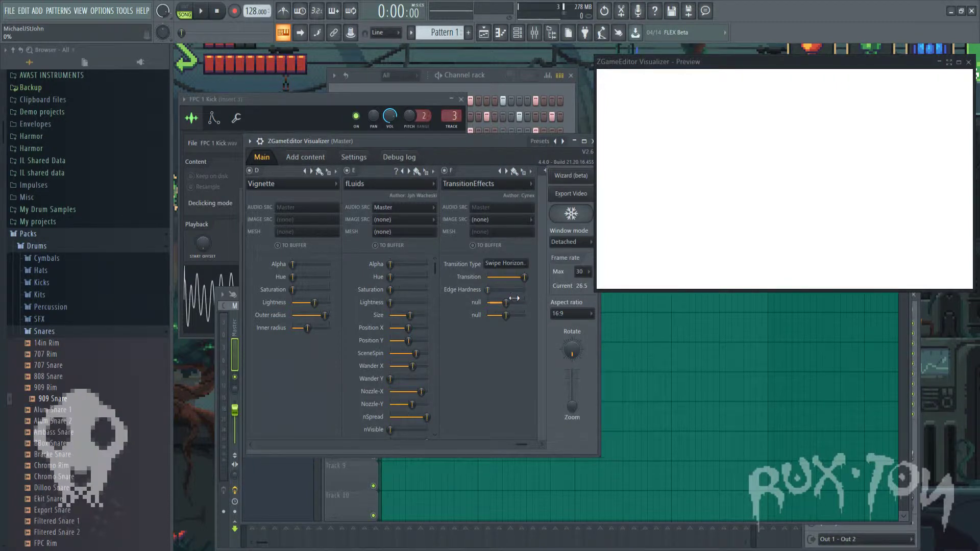
{"action": "left_click", "coordinate": [514, 286]}
{"action": "mouse_move", "coordinate": [527, 285]}
{"action": "left_mouse_down"}
{"action": "mouse_move", "coordinate": [494, 285]}
{"action": "mouse_move", "coordinate": [527, 285]}
{"action": "left_mouse_up"}
Step: Try Reactive Sphere on layer F and replace it with ForwardFall
{"action": "left_click", "coordinate": [484, 188]}
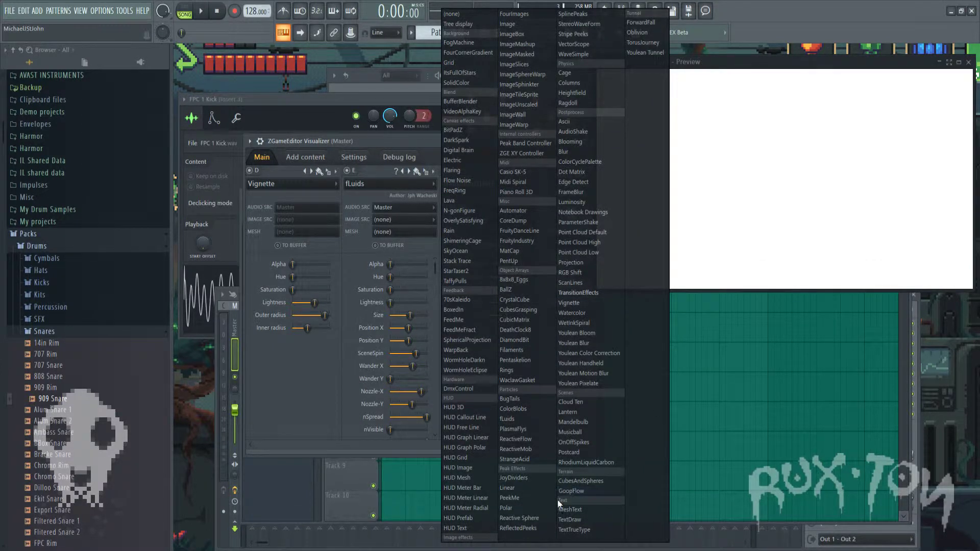
{"action": "left_click", "coordinate": [540, 517]}
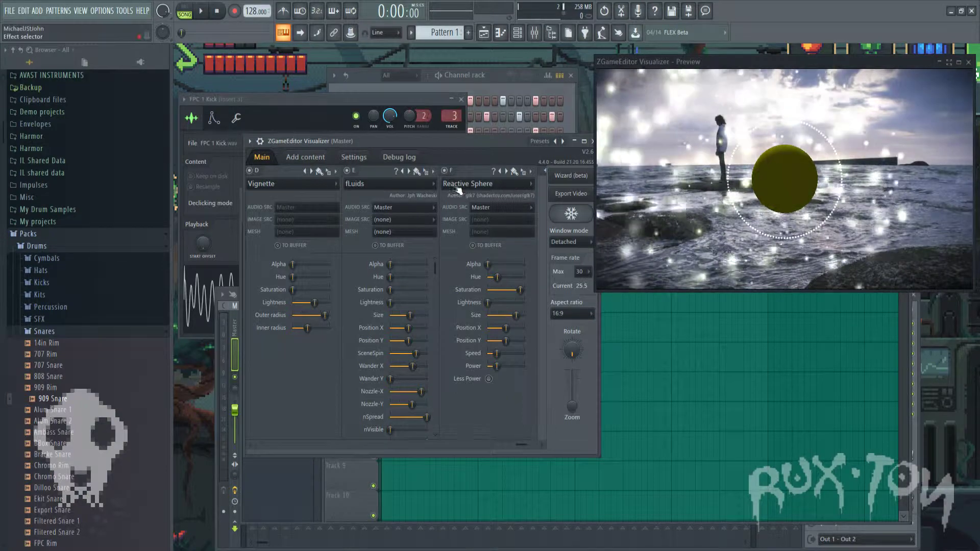
{"action": "left_click", "coordinate": [500, 189]}
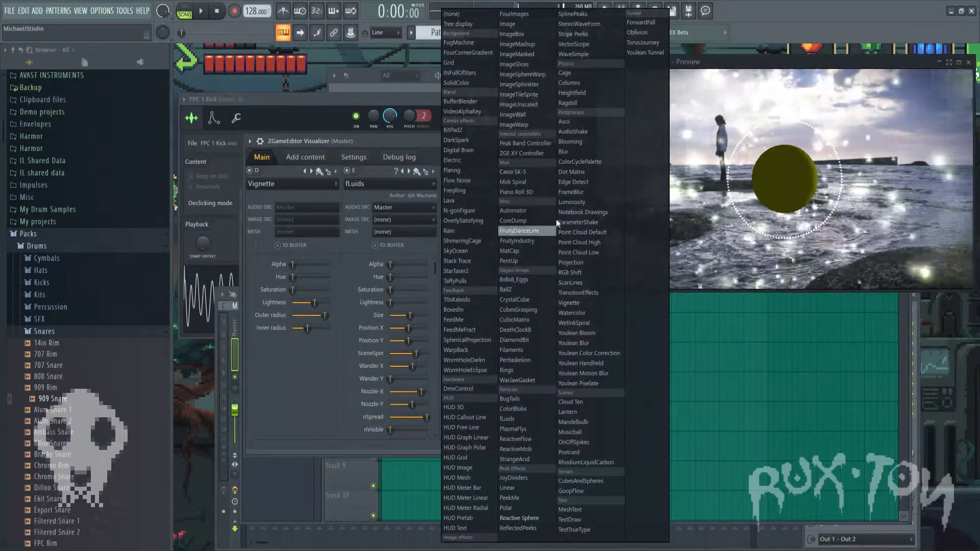
{"action": "left_click", "coordinate": [644, 20]}
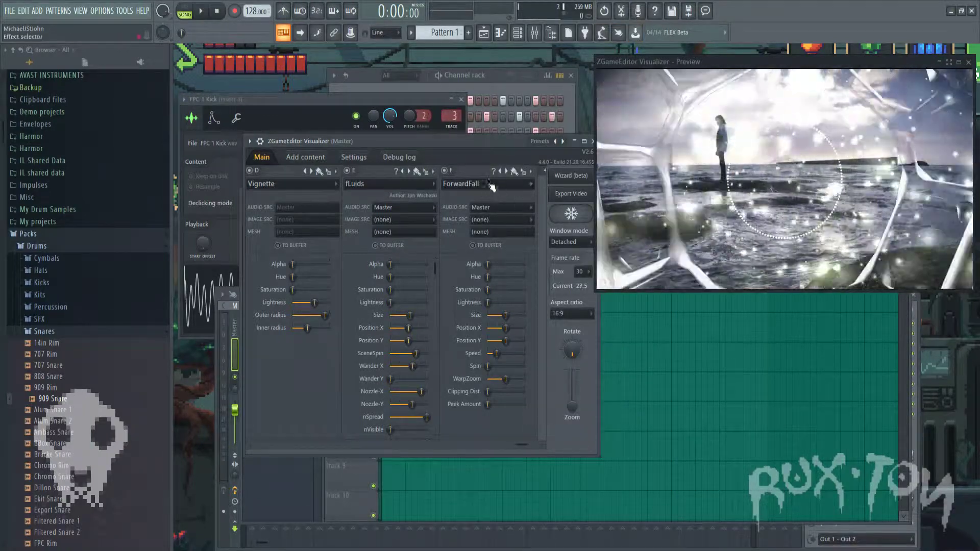
Step: Try Oblivion on layer F with Hue at minimum and both Saturation and Speed at maximum
{"action": "left_click", "coordinate": [530, 183]}
{"action": "left_click", "coordinate": [644, 33]}
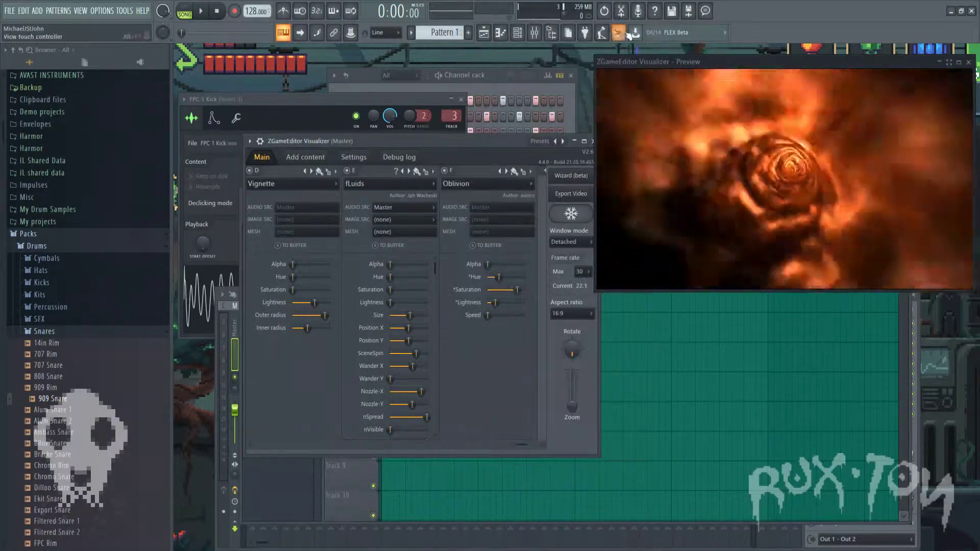
{"action": "mouse_move", "coordinate": [487, 264]}
{"action": "left_mouse_down"}
{"action": "mouse_move", "coordinate": [507, 264]}
{"action": "mouse_move", "coordinate": [488, 264]}
{"action": "left_mouse_up"}
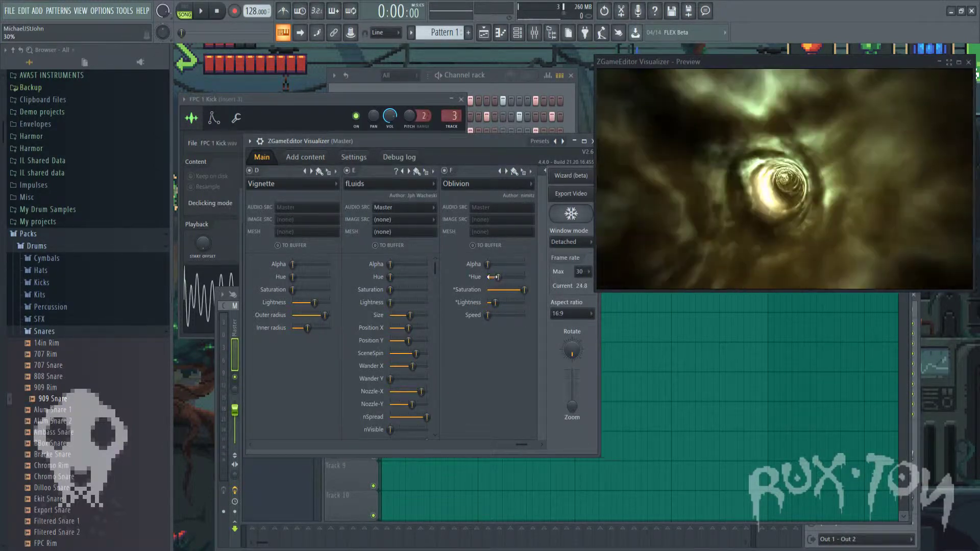
{"action": "mouse_move", "coordinate": [493, 277]}
{"action": "left_mouse_down"}
{"action": "mouse_move", "coordinate": [512, 277]}
{"action": "mouse_move", "coordinate": [487, 277]}
{"action": "left_mouse_up"}
{"action": "left_click_drag", "start_coordinate": [487, 314], "coordinate": [518, 315]}
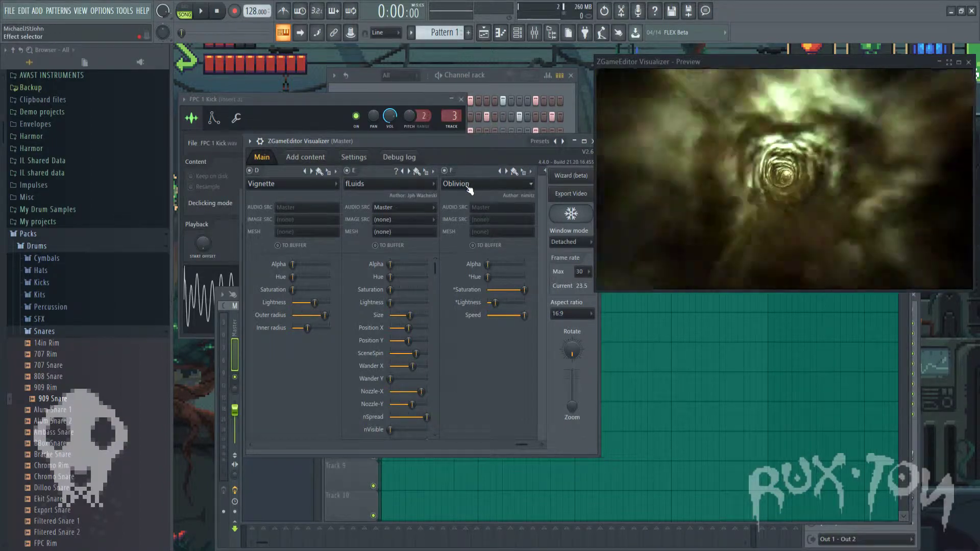
Step: Try TorusJourney on layer F and replace it with Youlean Tunnel
{"action": "left_click", "coordinate": [487, 184]}
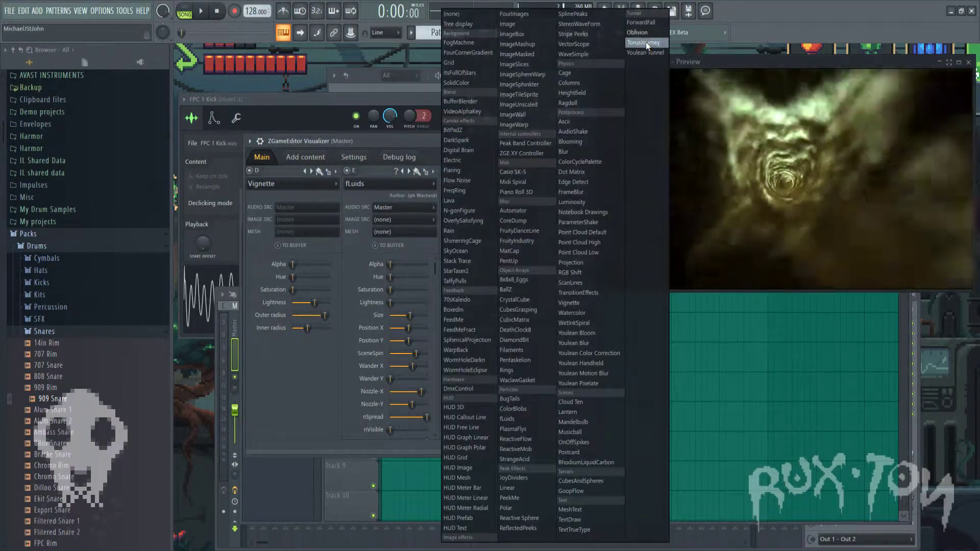
{"action": "key", "text": "Escape"}
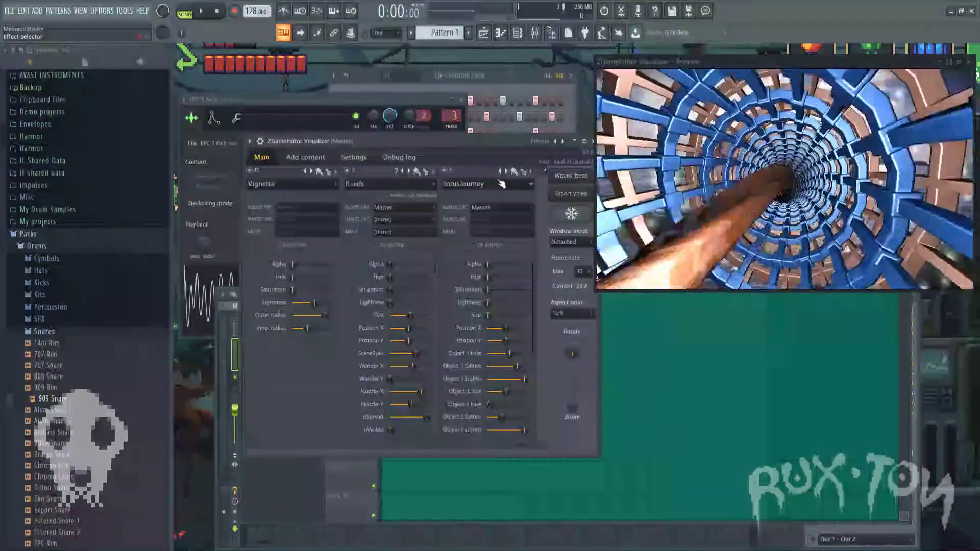
{"action": "left_click", "coordinate": [502, 184]}
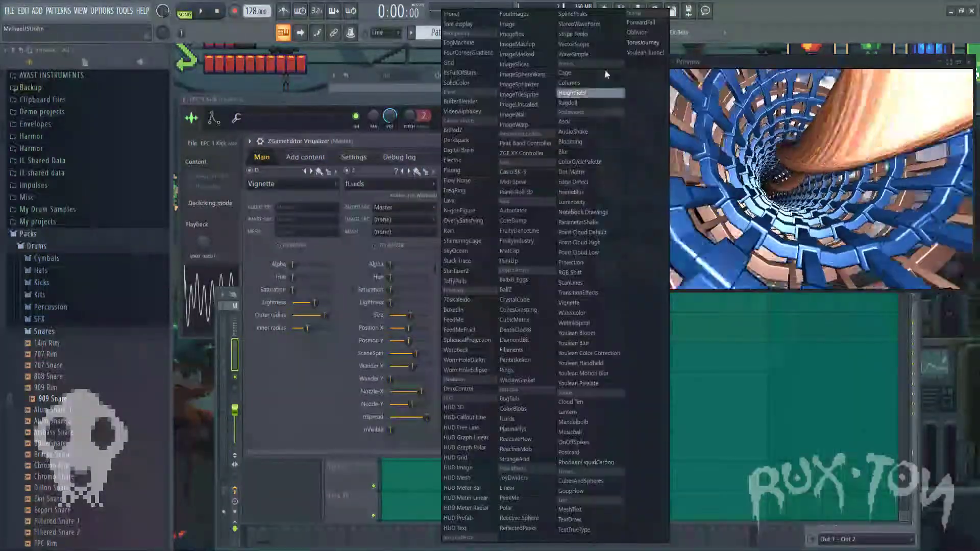
{"action": "left_click", "coordinate": [652, 52]}
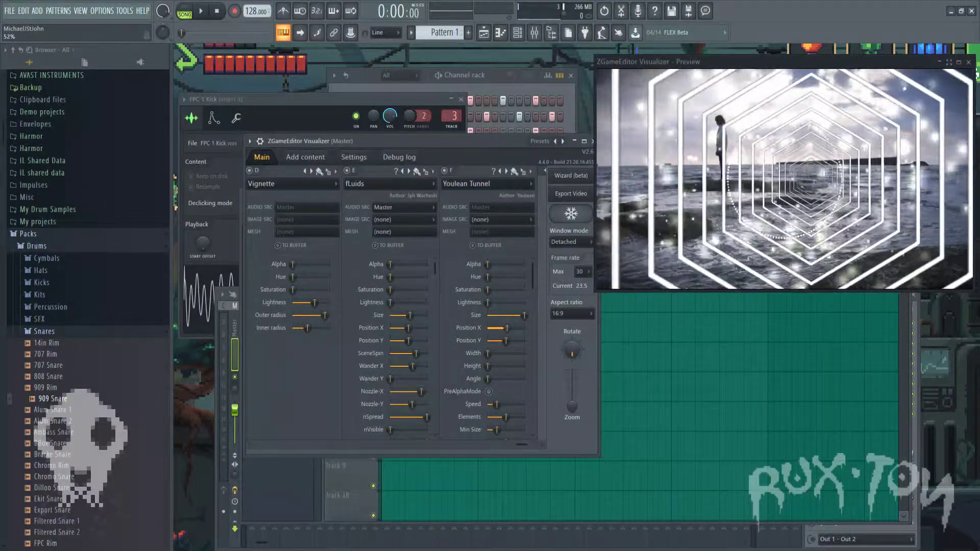
Step: Adjust Youlean Tunnel with Elements at minimum, Min Size and Start X at maximum, high Rotation, and Source as Uniform Rect
{"action": "mouse_move", "coordinate": [487, 353]}
{"action": "left_mouse_down"}
{"action": "mouse_move", "coordinate": [505, 353]}
{"action": "mouse_move", "coordinate": [487, 353]}
{"action": "left_mouse_up"}
{"action": "left_click_drag", "start_coordinate": [496, 430], "coordinate": [488, 404]}
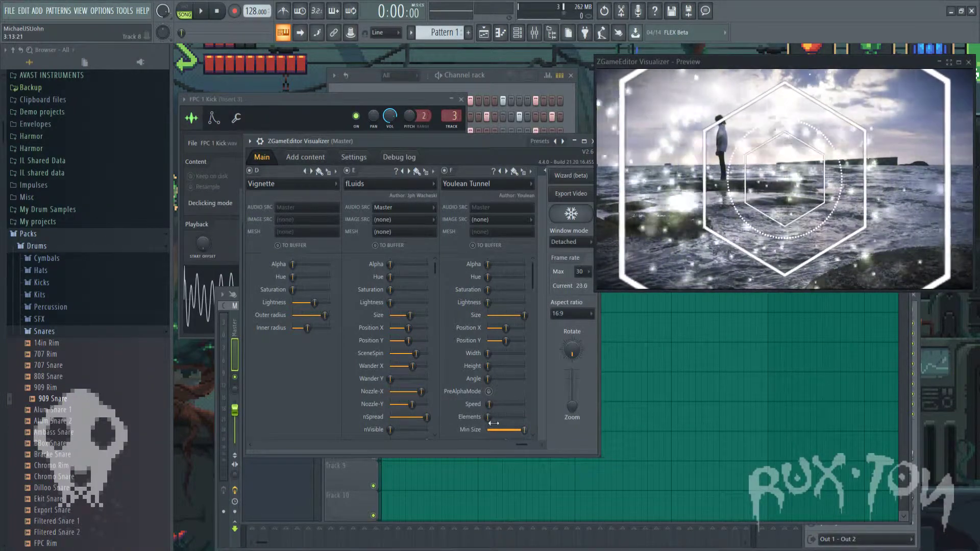
{"action": "left_click_drag", "start_coordinate": [536, 287], "coordinate": [534, 409]}
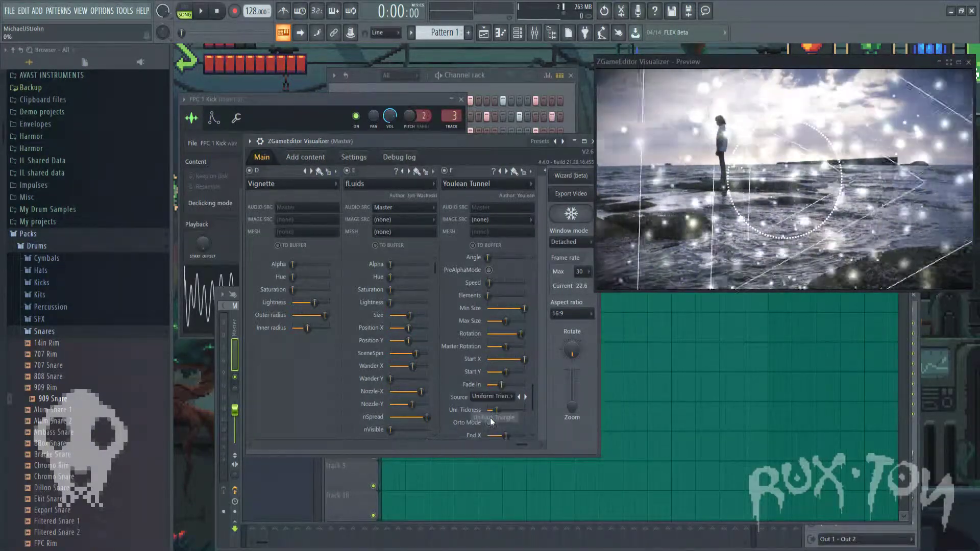
{"action": "left_click", "coordinate": [491, 417]}
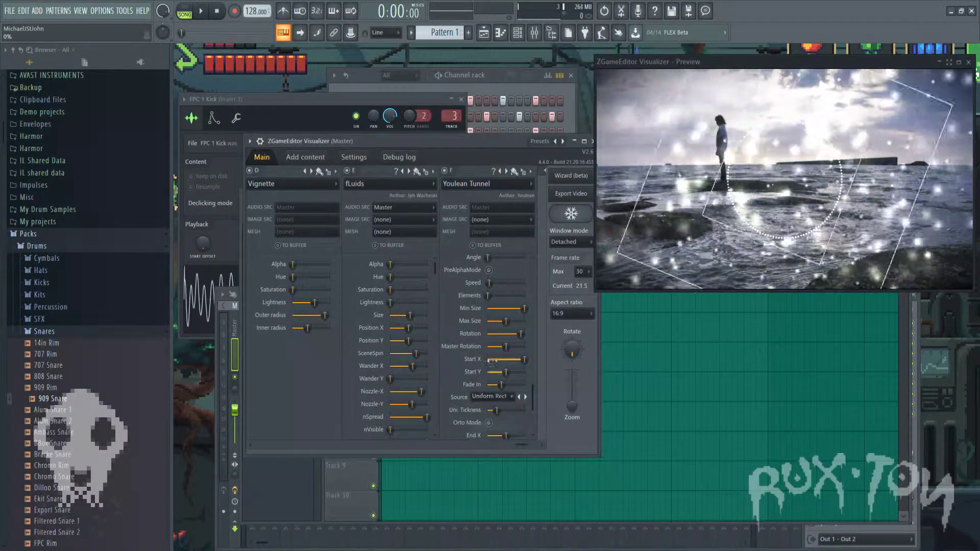
Step: Set Youlean Tunnel's Source to Uniform Hex and load the CRT Rainbow Triangles preset into the visualizer
{"action": "left_click", "coordinate": [499, 447]}
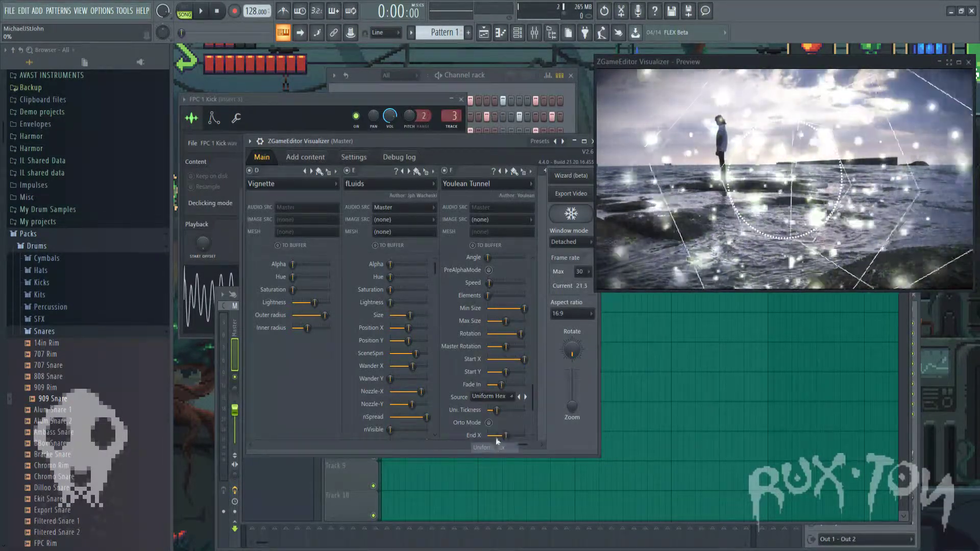
{"action": "left_click", "coordinate": [249, 142]}
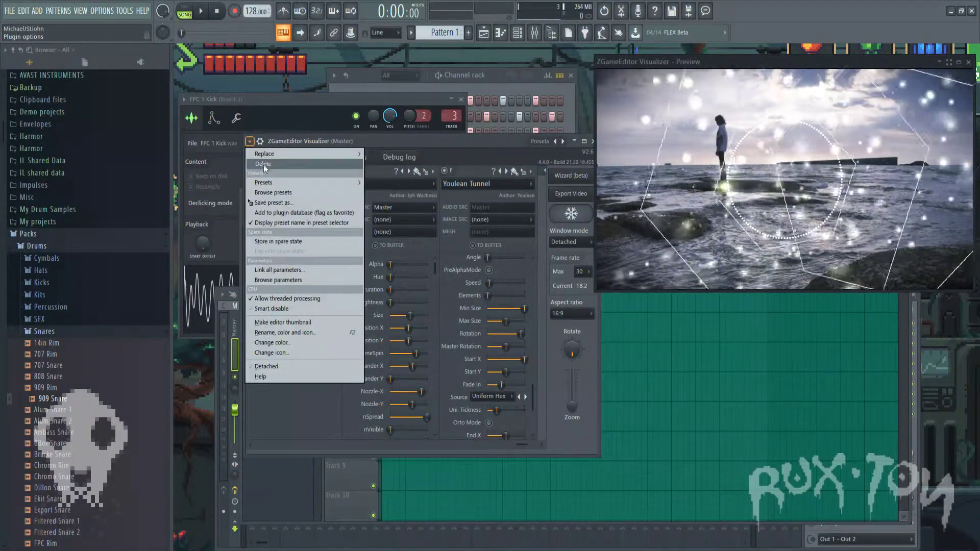
{"action": "mouse_move", "coordinate": [286, 182]}
{"action": "left_click", "coordinate": [386, 18]}
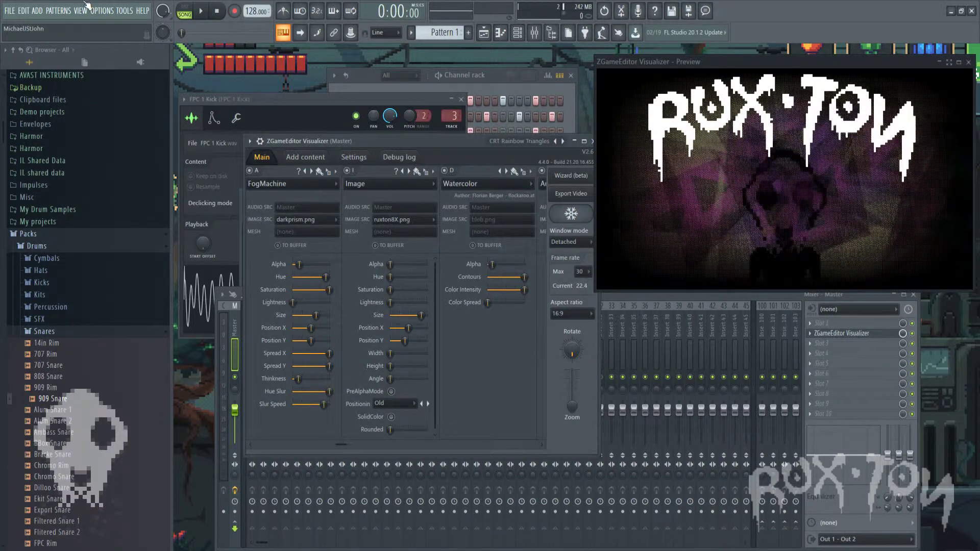
Step: Play the project briefly to preview the preset, stop playback, and look through the preset's effect layers
{"action": "left_click", "coordinate": [203, 10]}
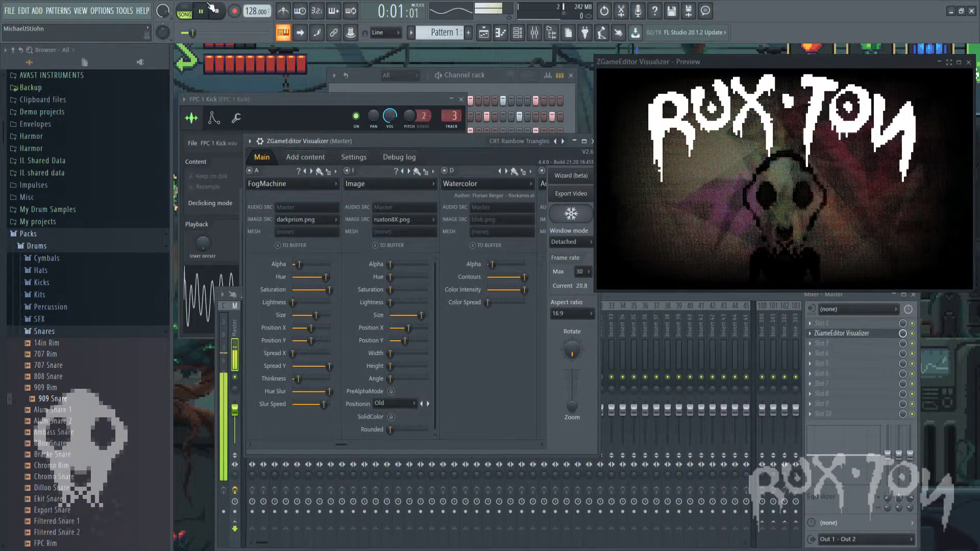
{"action": "left_click", "coordinate": [203, 11]}
{"action": "left_click_drag", "start_coordinate": [365, 444], "coordinate": [250, 432]}
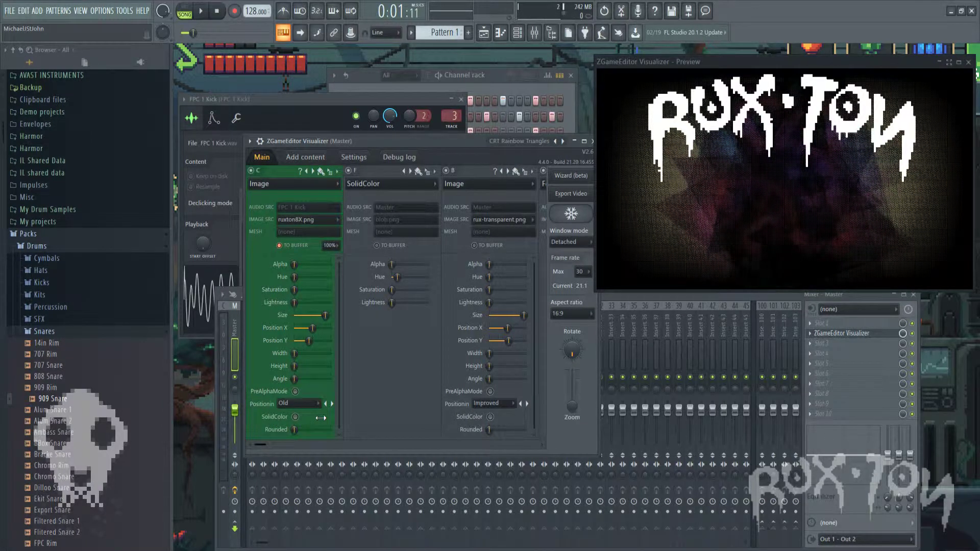
{"action": "left_click_drag", "start_coordinate": [278, 449], "coordinate": [345, 452]}
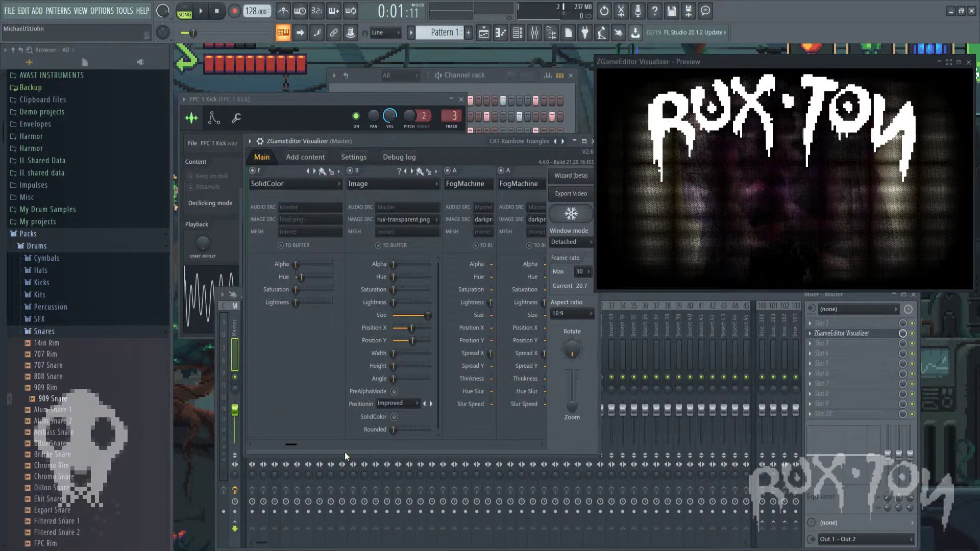
{"action": "scroll", "coordinate": [305, 168], "scroll_direction": "down", "scroll_amount": 2}
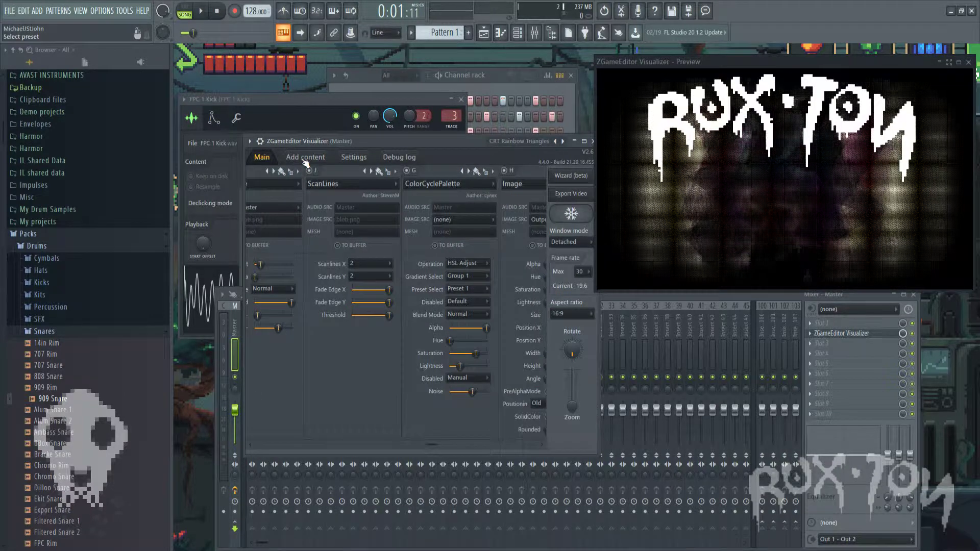
Step: Open the visualizer's video export settings, expand the advanced options, and choose the 1920x1080 (HD 1080p) resolution
{"action": "left_click", "coordinate": [249, 142]}
{"action": "mouse_move", "coordinate": [306, 182]}
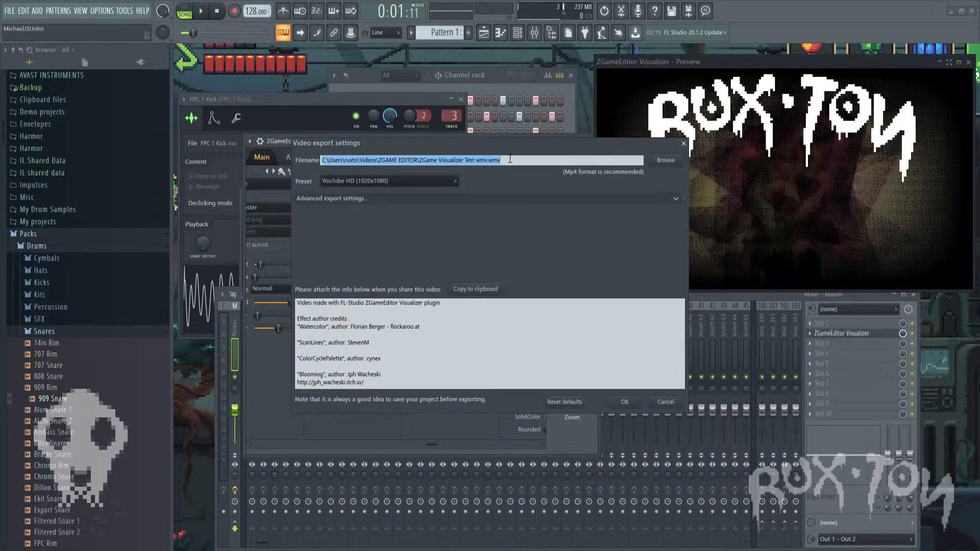
{"action": "left_click", "coordinate": [510, 160]}
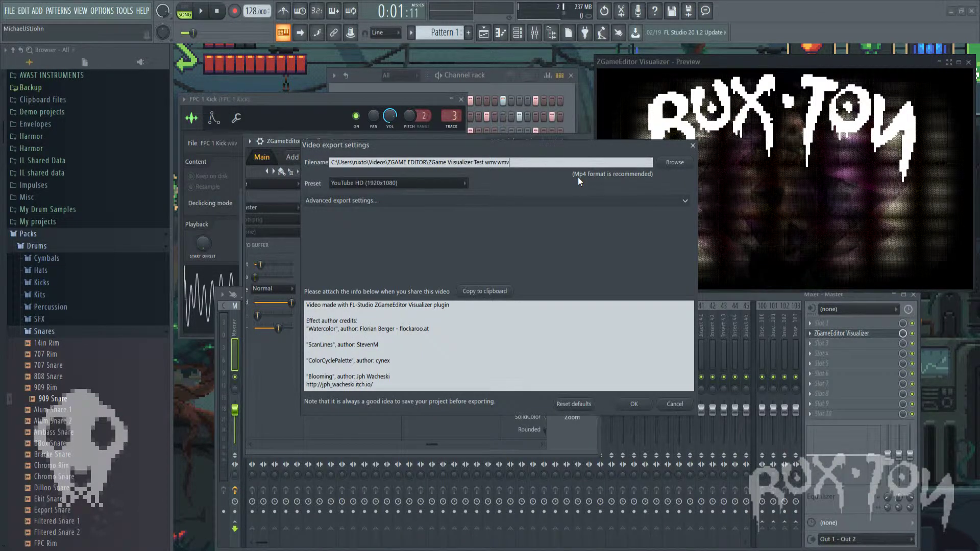
{"action": "left_click", "coordinate": [401, 182]}
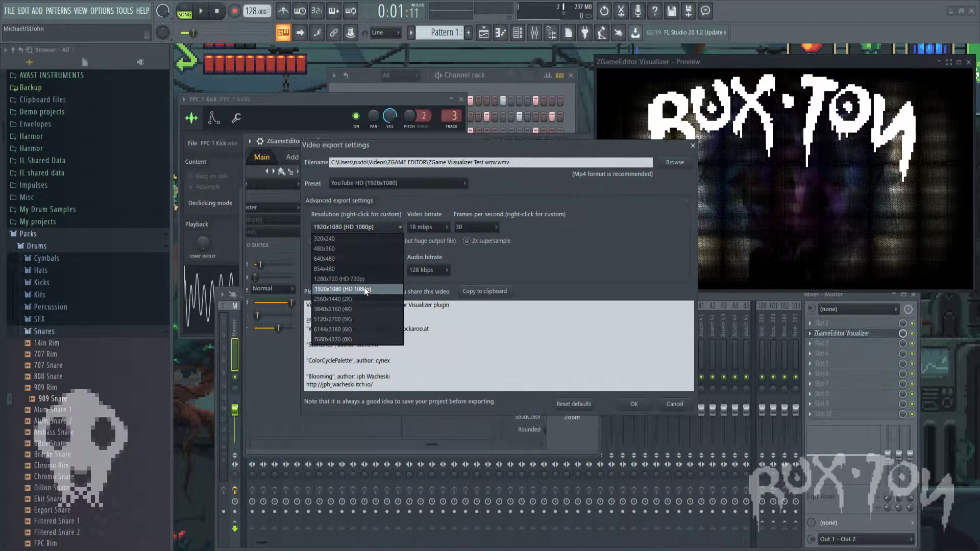
{"action": "left_click", "coordinate": [365, 289]}
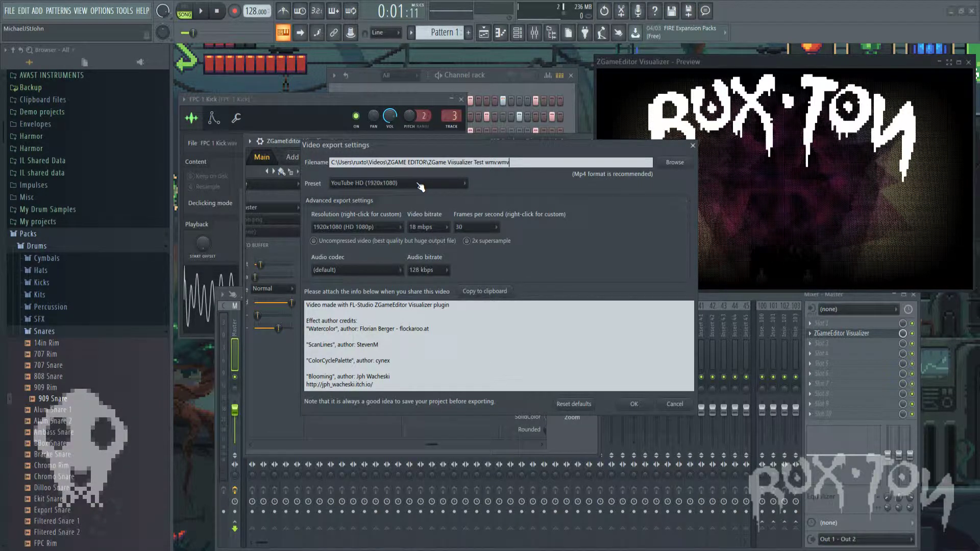
Step: Review the available video file types and set the export file to poop.mp4 in the ZGAME EDITOR folder
{"action": "key", "text": "Return"}
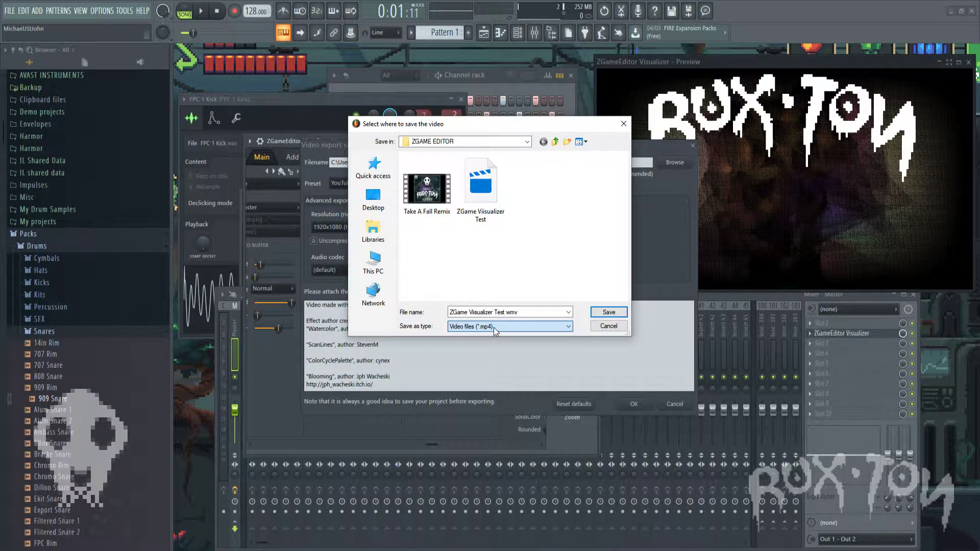
{"action": "left_click", "coordinate": [494, 327]}
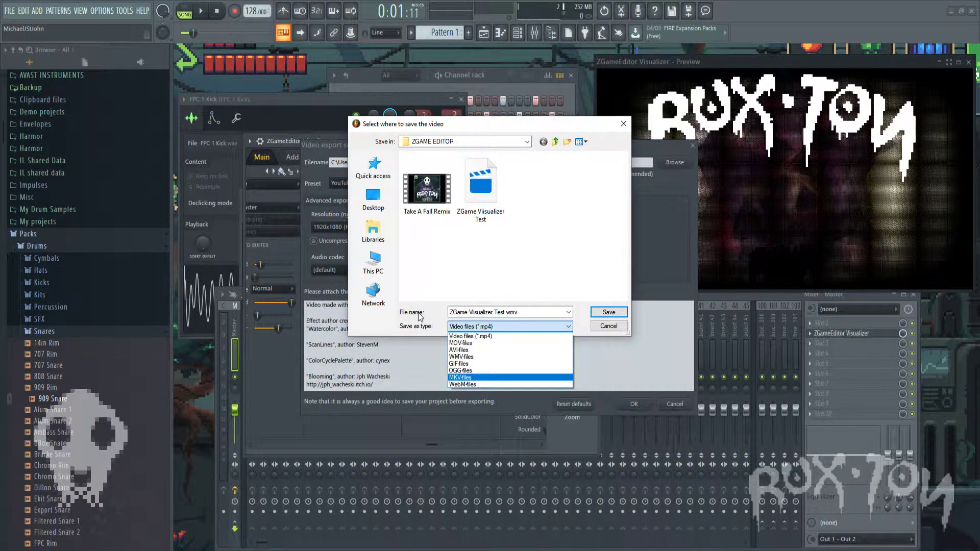
{"action": "left_click", "coordinate": [609, 313]}
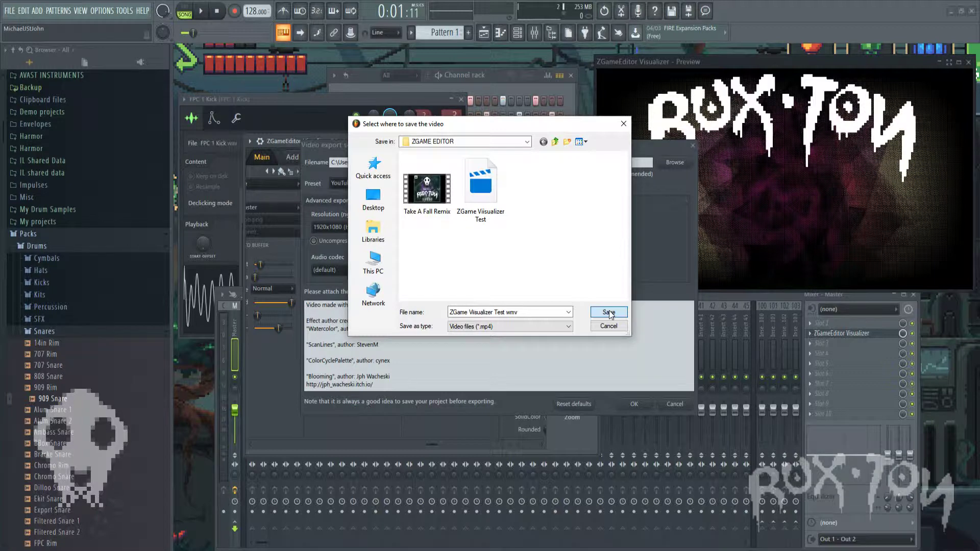
{"action": "left_click", "coordinate": [609, 312]}
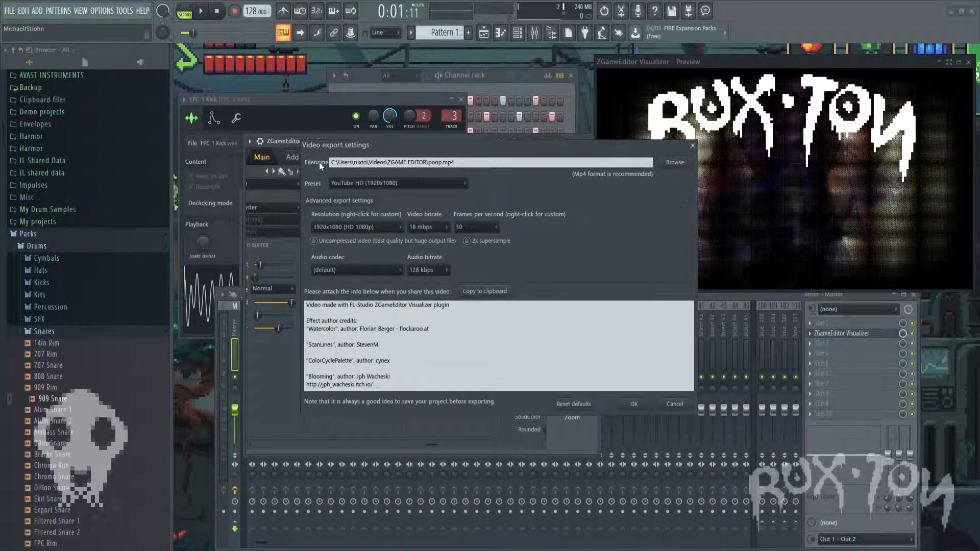
Step: Cancel the video export and close all open windows to clear the workspace
{"action": "key", "text": "Escape"}
{"action": "left_click", "coordinate": [461, 100]}
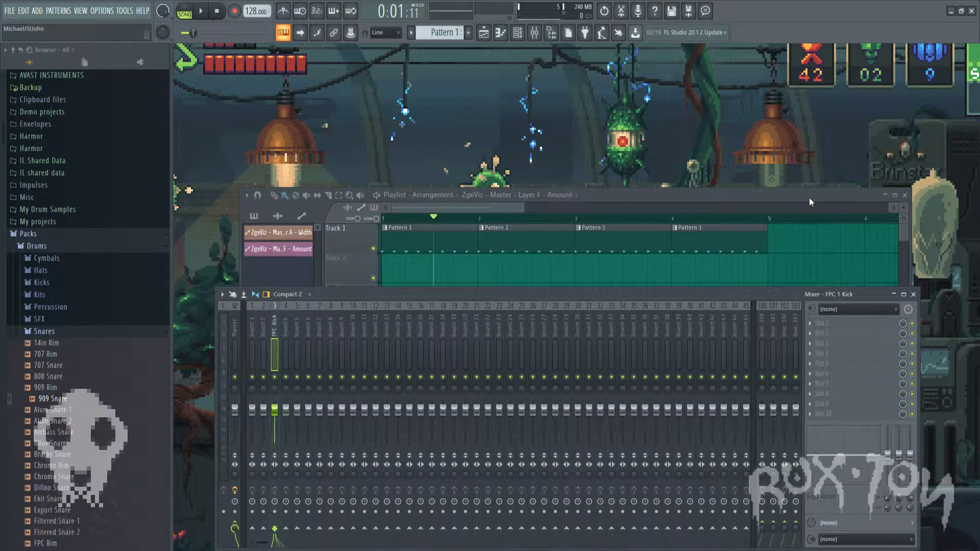
{"action": "key", "text": "F12"}
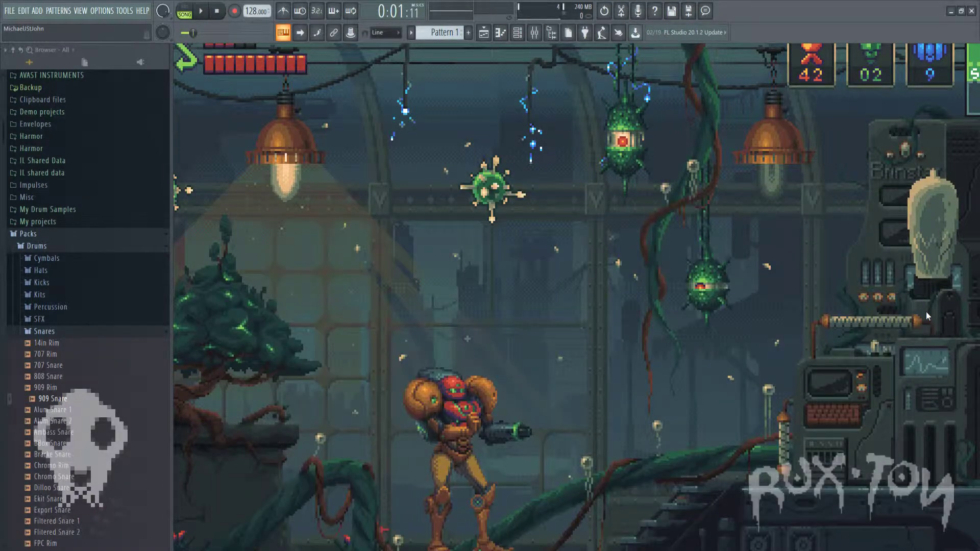